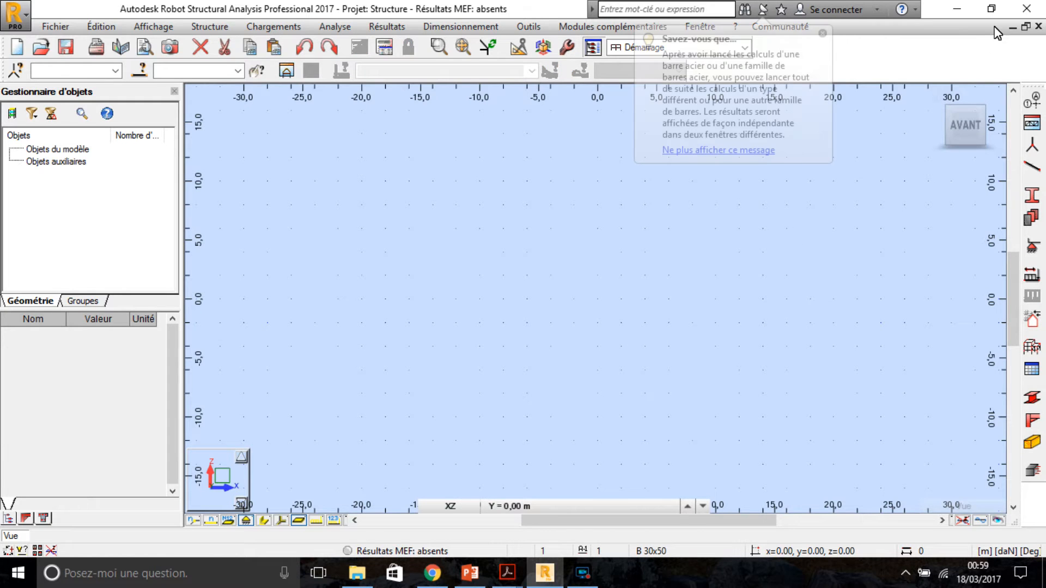
# Review the bar types available when defining a new bar, without adding a bar
pyautogui.click(1031, 168)
pyautogui.moveTo(635, 96); pyautogui.dragTo(479, 152)
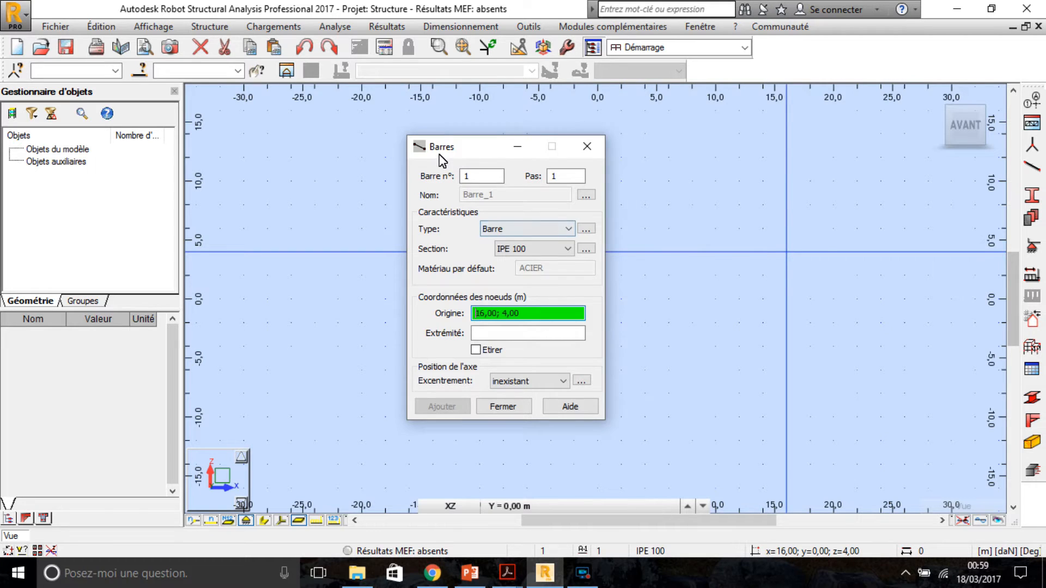
pyautogui.moveTo(438, 155); pyautogui.dragTo(470, 127)
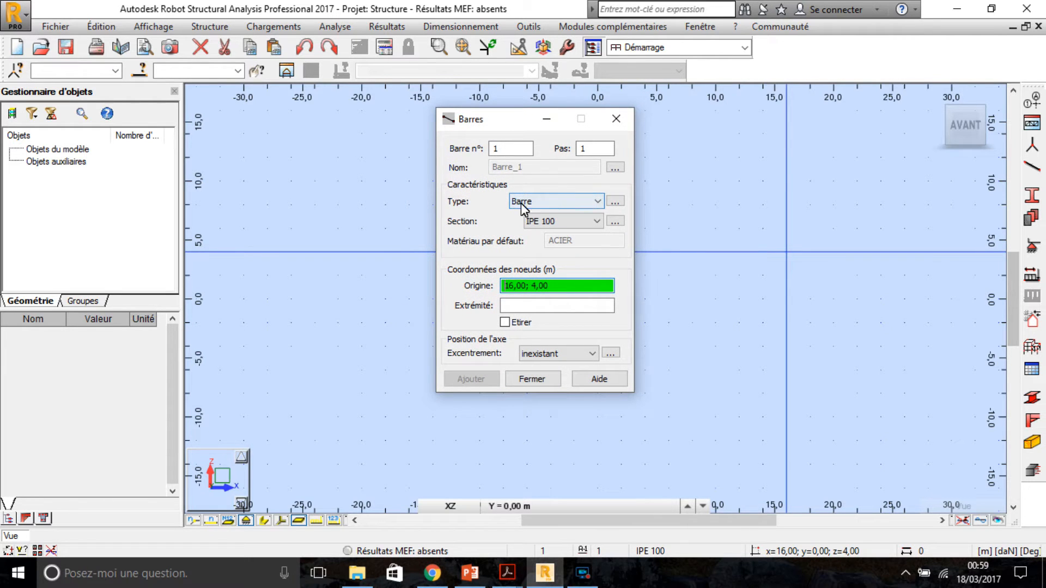
pyautogui.click(543, 202)
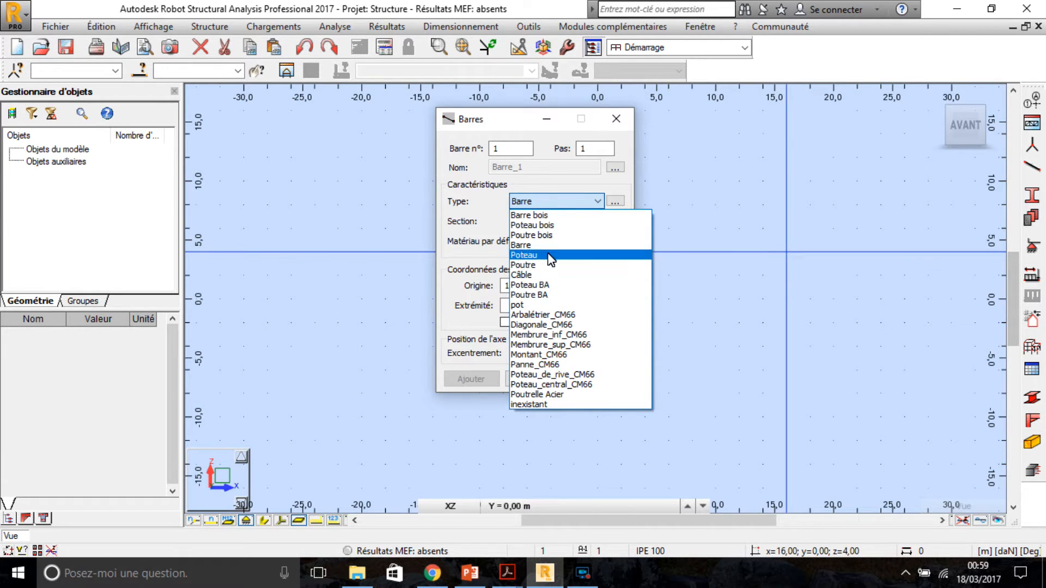
pyautogui.click(568, 194)
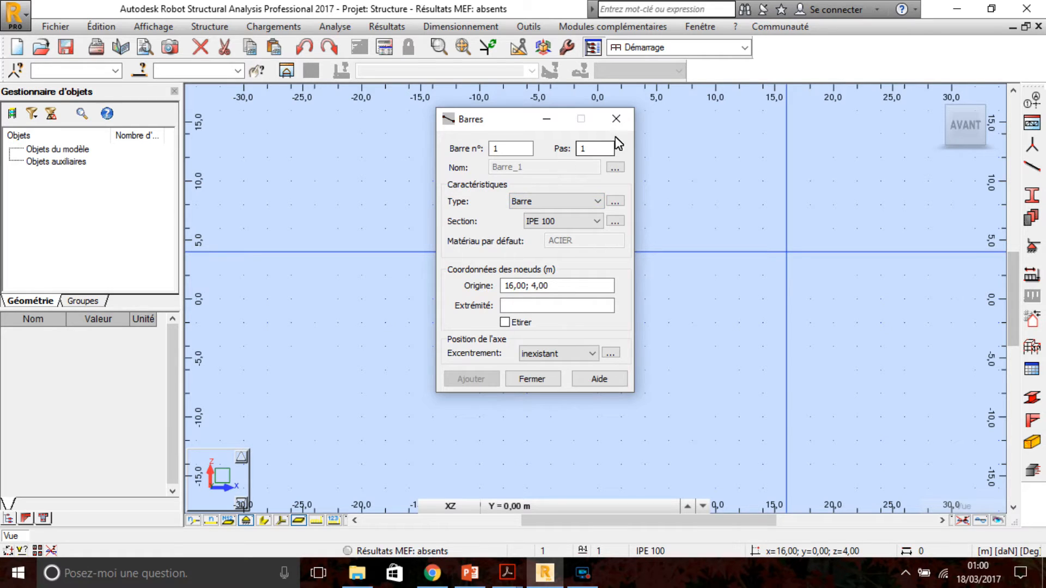
pyautogui.click(617, 120)
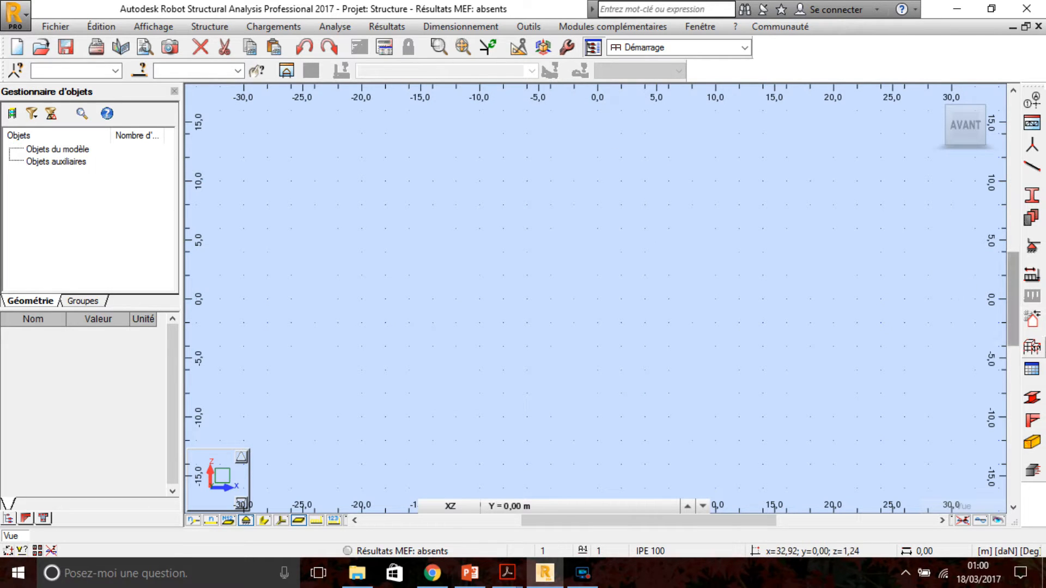
# Examine the CM66 buckling parameters of the Barre bar type
pyautogui.click(1031, 347)
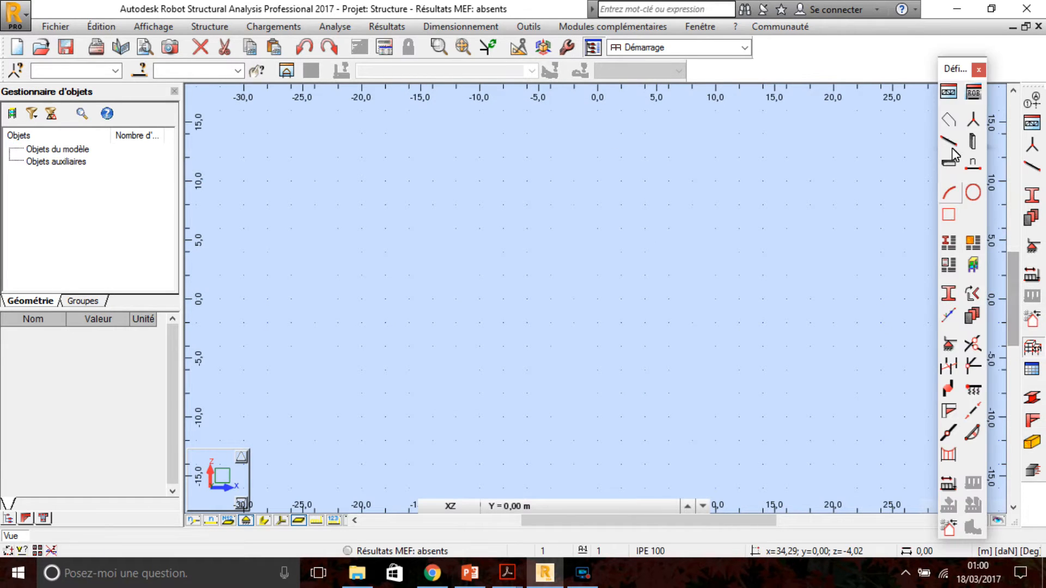
pyautogui.click(949, 246)
pyautogui.click(439, 137)
pyautogui.doubleClick(437, 140)
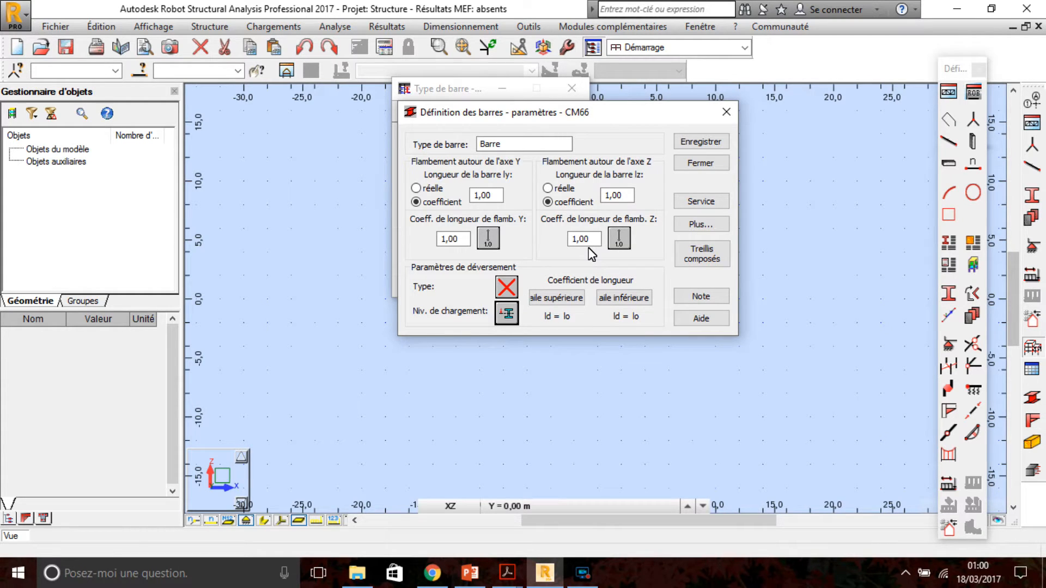
pyautogui.click(728, 112)
# Make Poutre the current bar type and review its CM66 buckling and lateral-buckling parameters
pyautogui.doubleClick(435, 163)
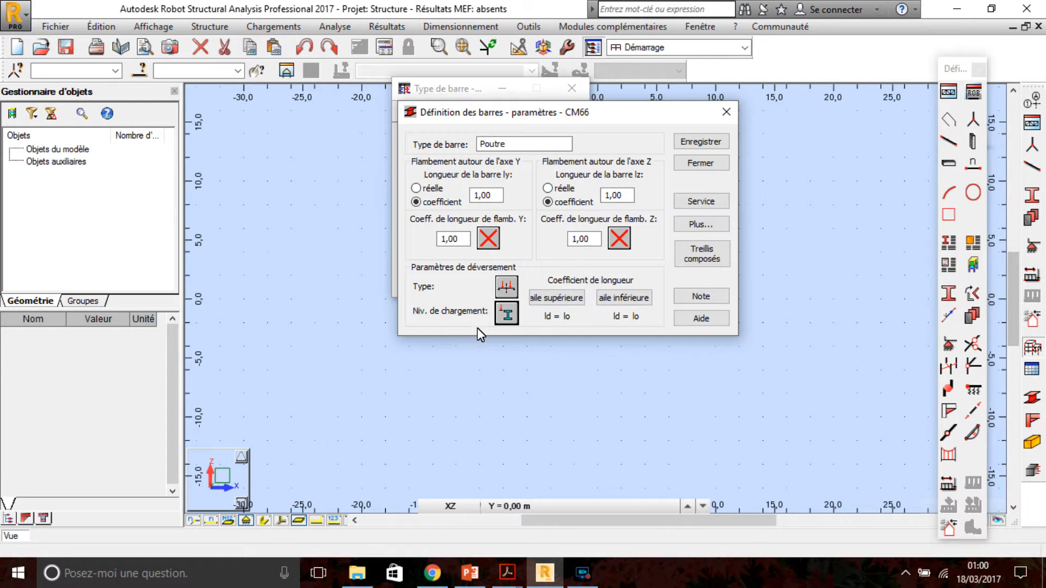
pyautogui.click(727, 113)
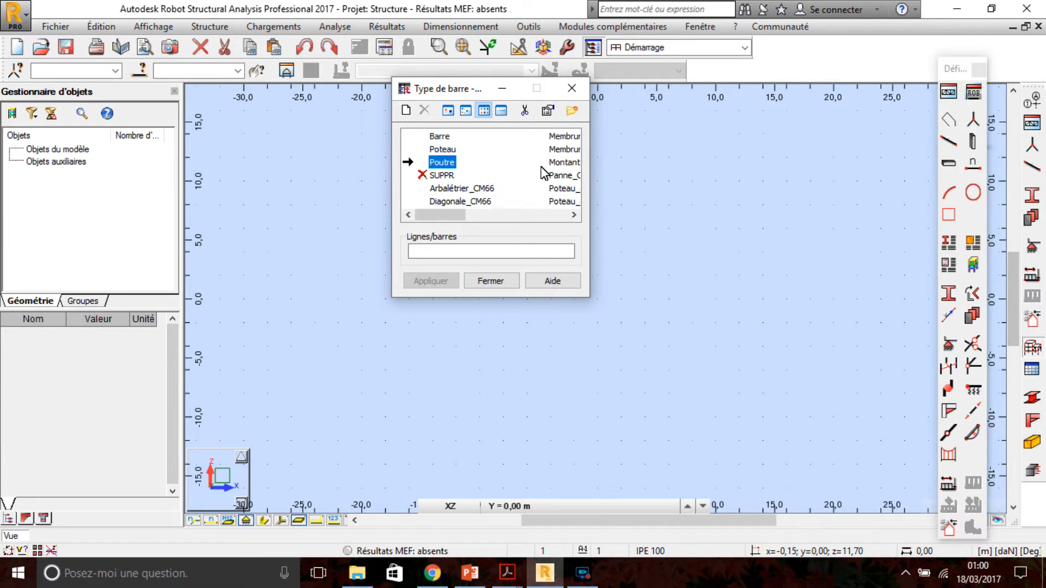
pyautogui.click(574, 92)
# Add a Poutre bar with section IPE 100 from origin 0 0 to end point 6 0
pyautogui.click(1031, 168)
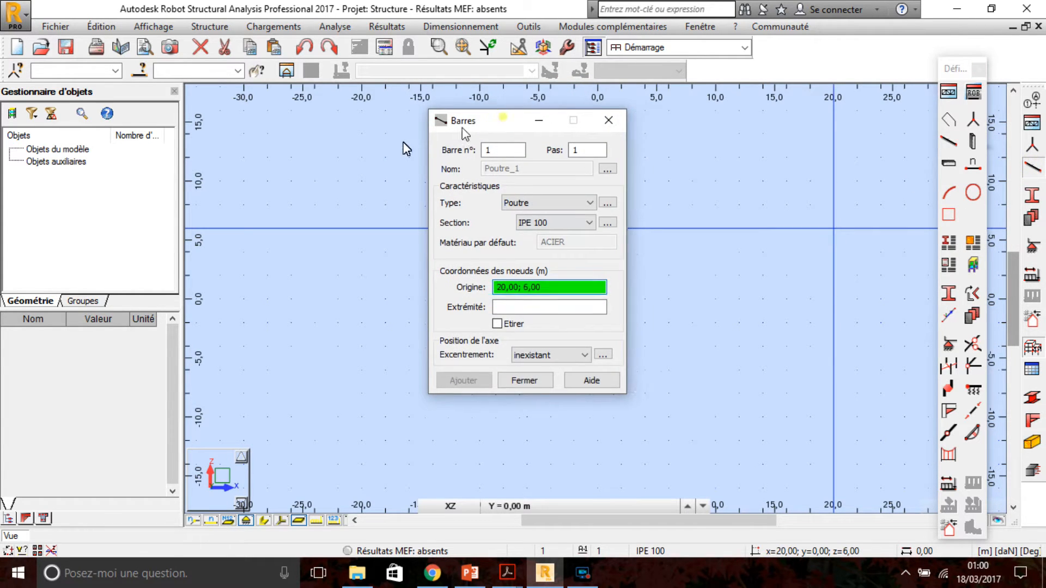
pyautogui.moveTo(463, 125); pyautogui.dragTo(348, 152)
pyautogui.moveTo(448, 317); pyautogui.dragTo(372, 322)
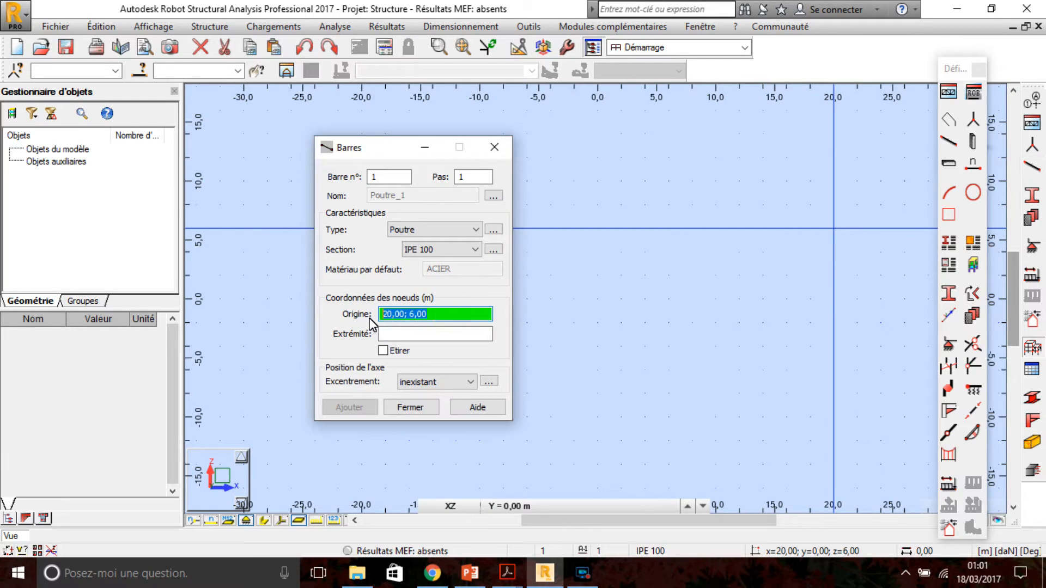
pyautogui.write('0 0')
pyautogui.click(409, 332)
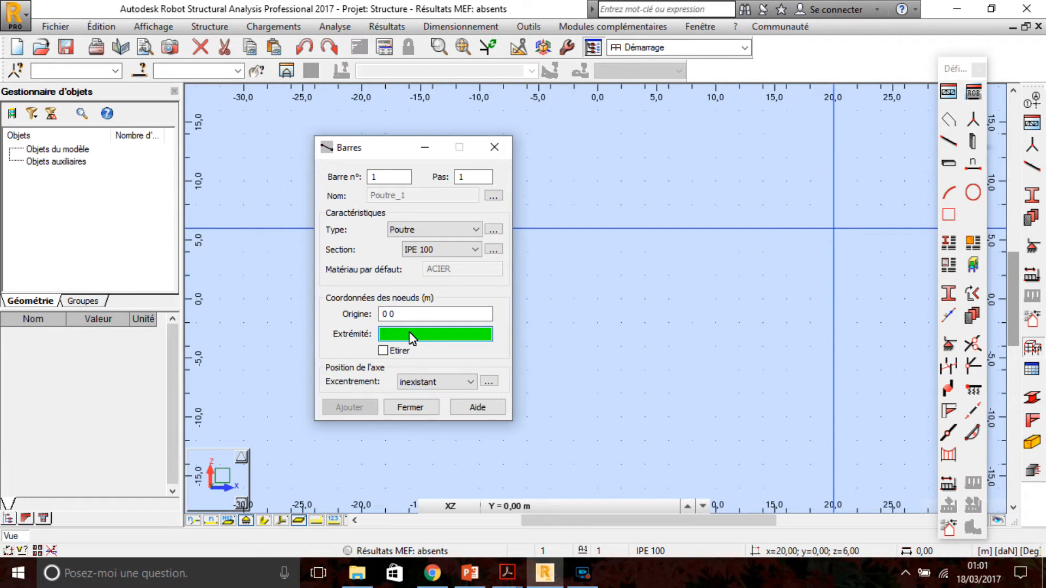
pyautogui.write('6 0')
pyautogui.click(349, 413)
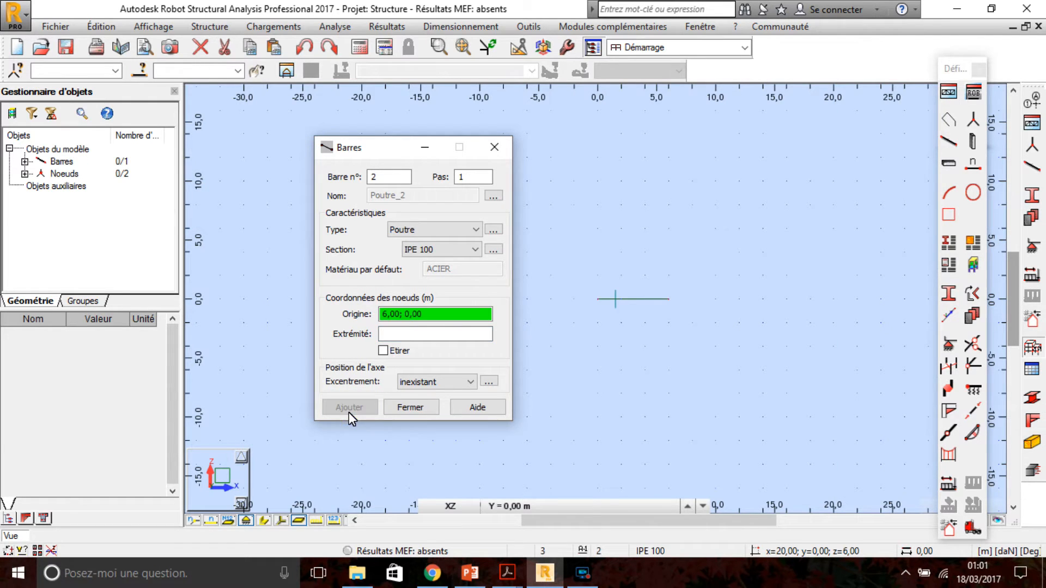
pyautogui.click(489, 149)
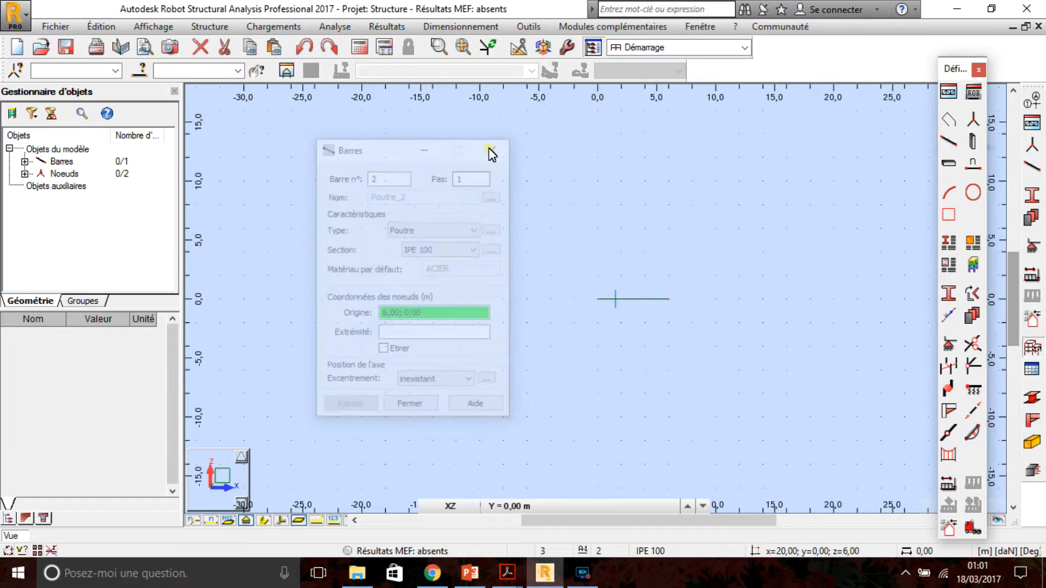
pyautogui.click(1032, 166)
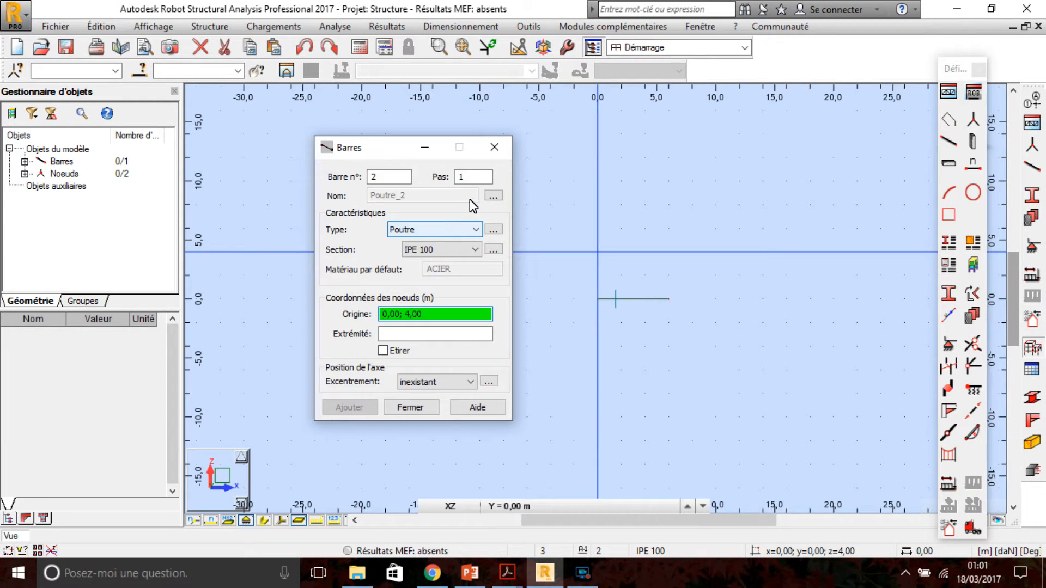
pyautogui.click(488, 152)
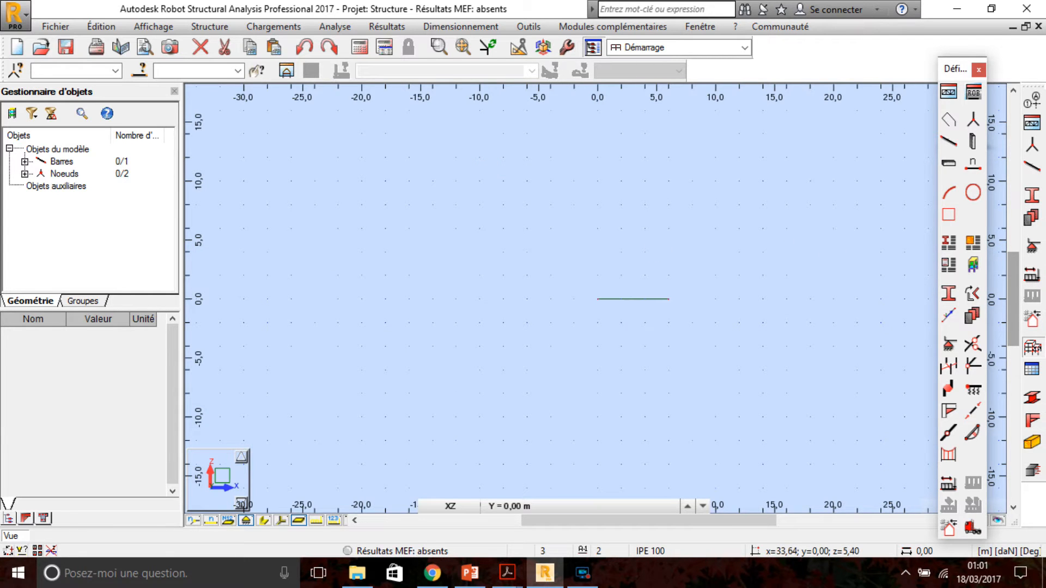
# Assign a Rotule support to the beam's start node at x = 0 and an Appui simple support to its end node at x = 6
pyautogui.click(1031, 245)
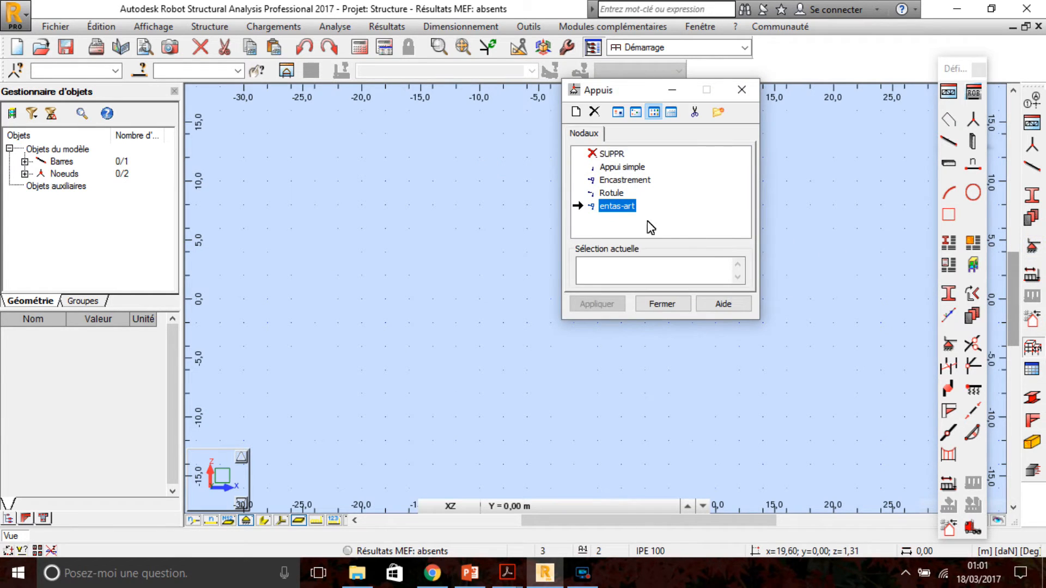
pyautogui.click(611, 194)
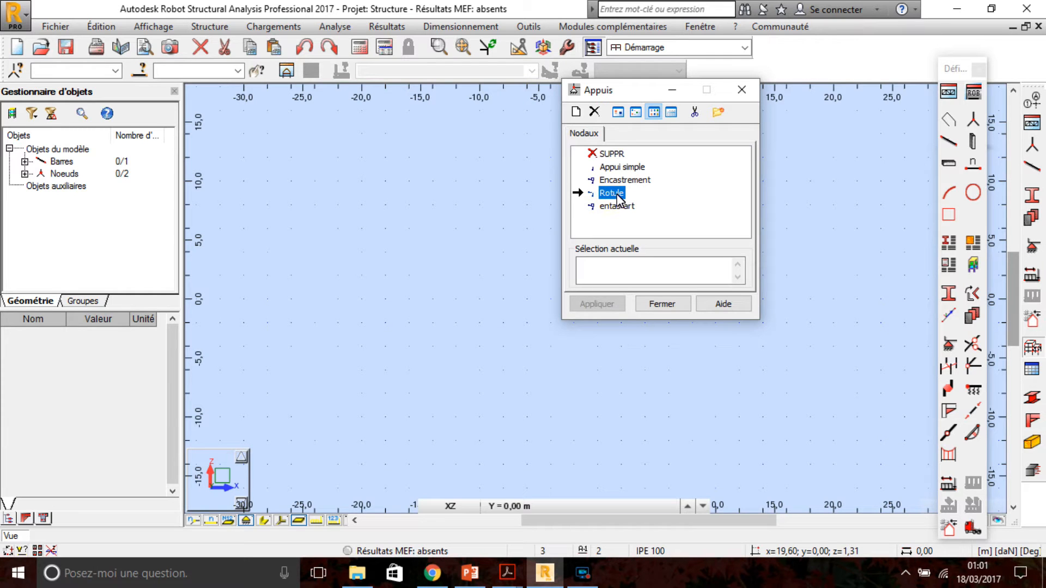
pyautogui.moveTo(627, 95); pyautogui.dragTo(324, 144)
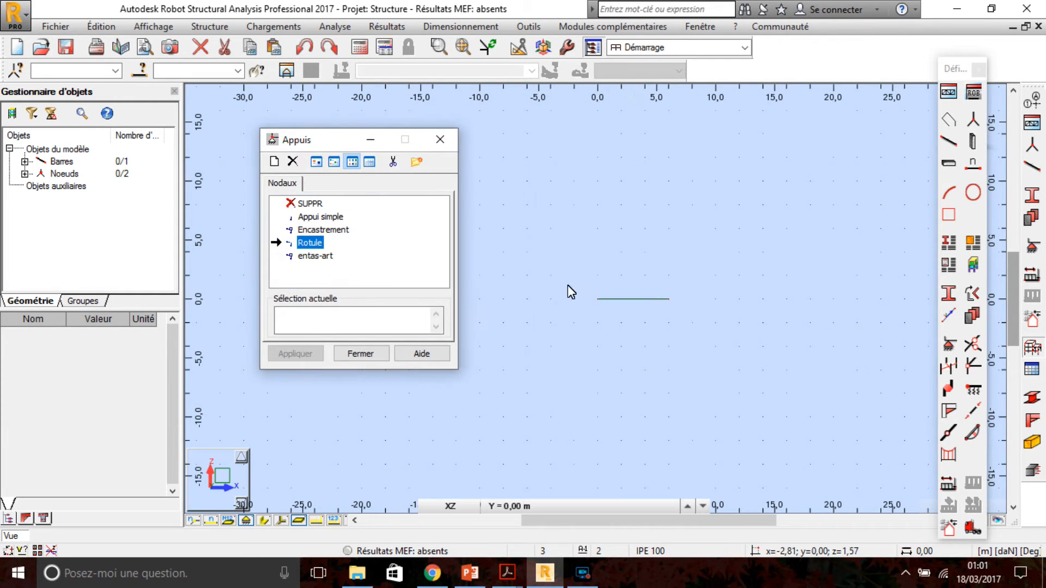
pyautogui.click(598, 301)
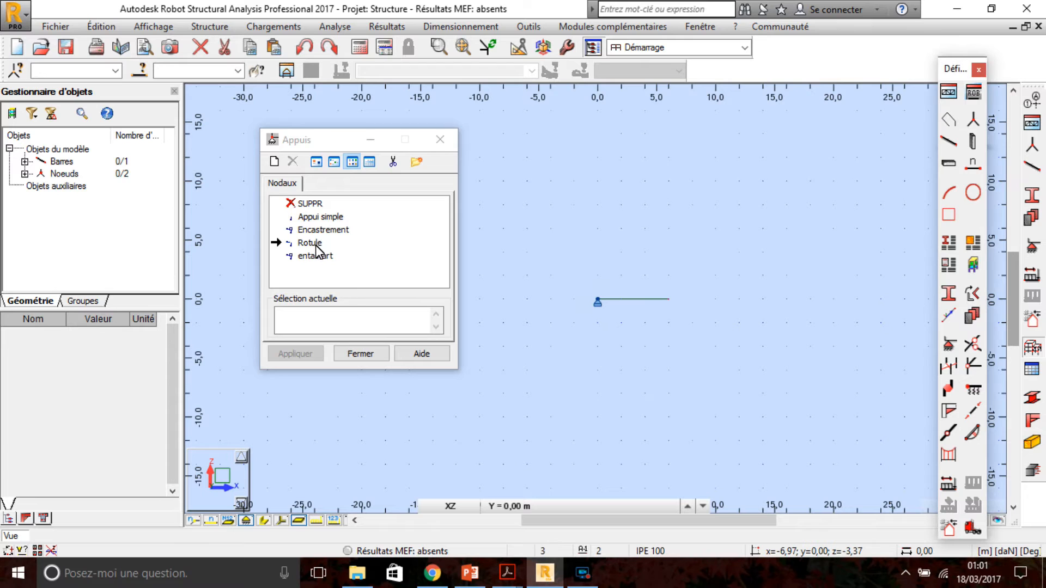
pyautogui.click(312, 217)
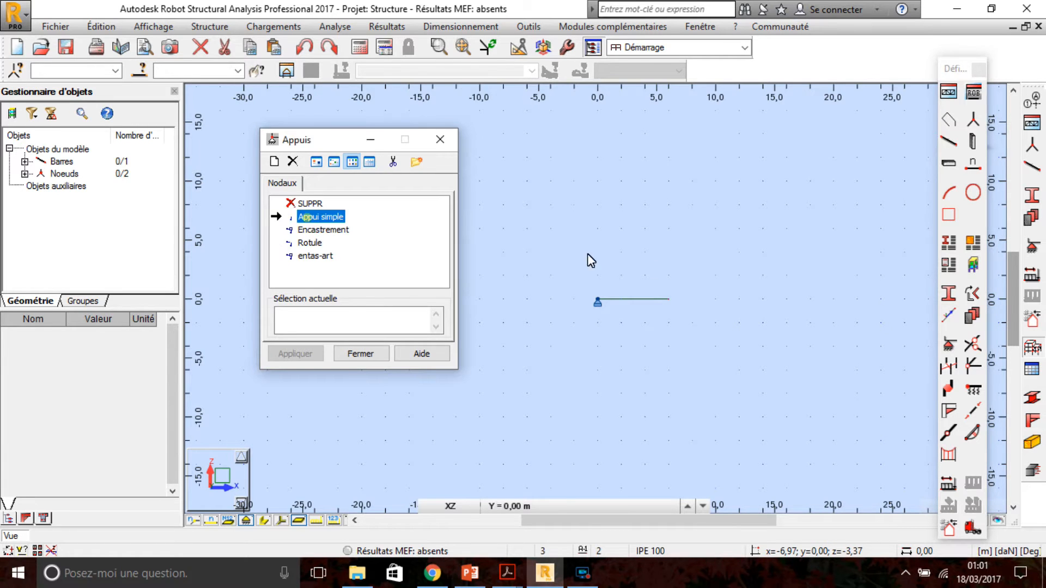
pyautogui.click(669, 301)
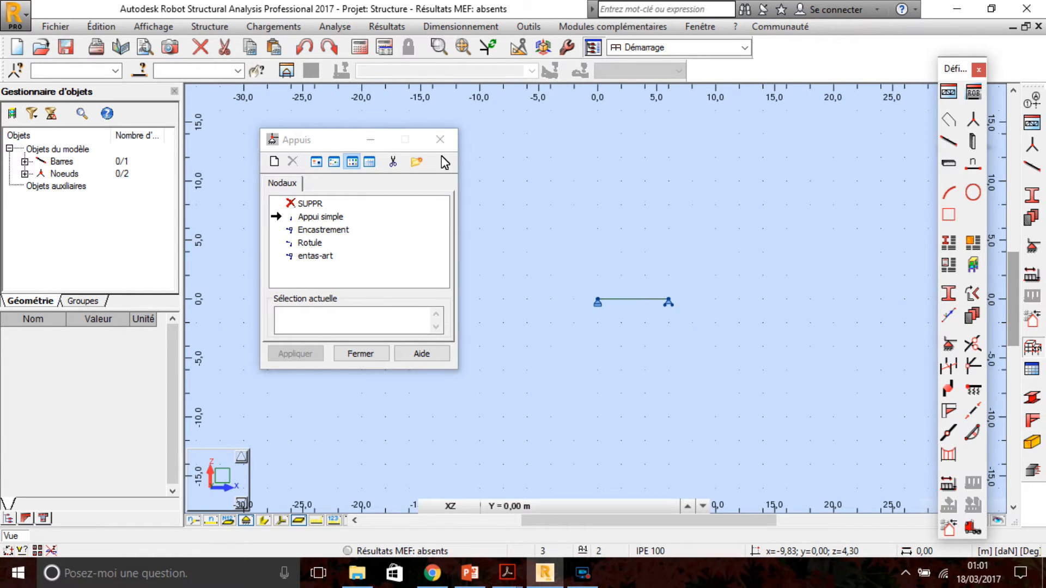
pyautogui.click(440, 141)
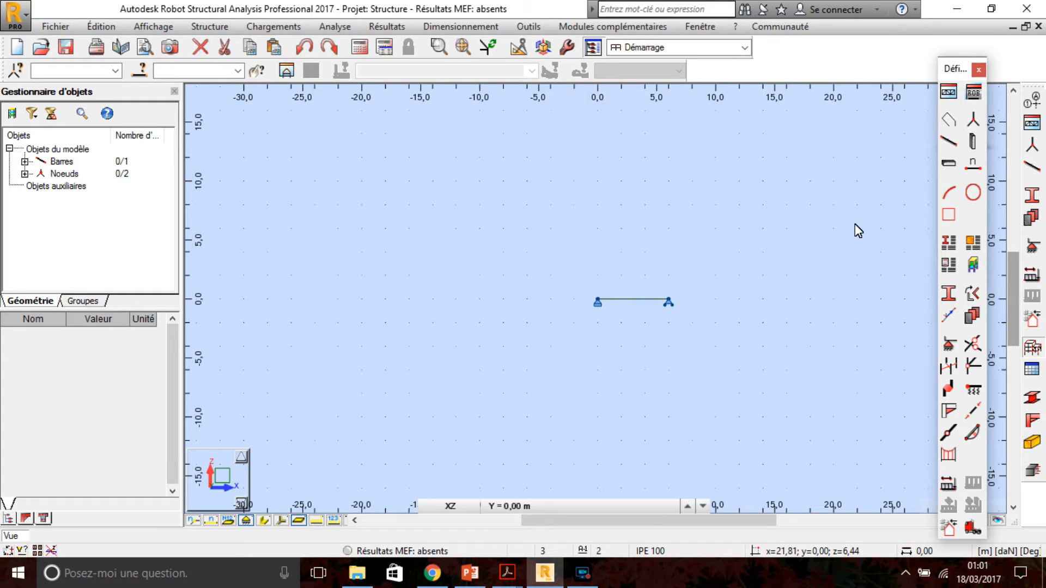
# Preview the node numbers, bar numbers and support symbols on the beam, leaving only the support symbols displayed
pyautogui.scroll(5, 656, 273)
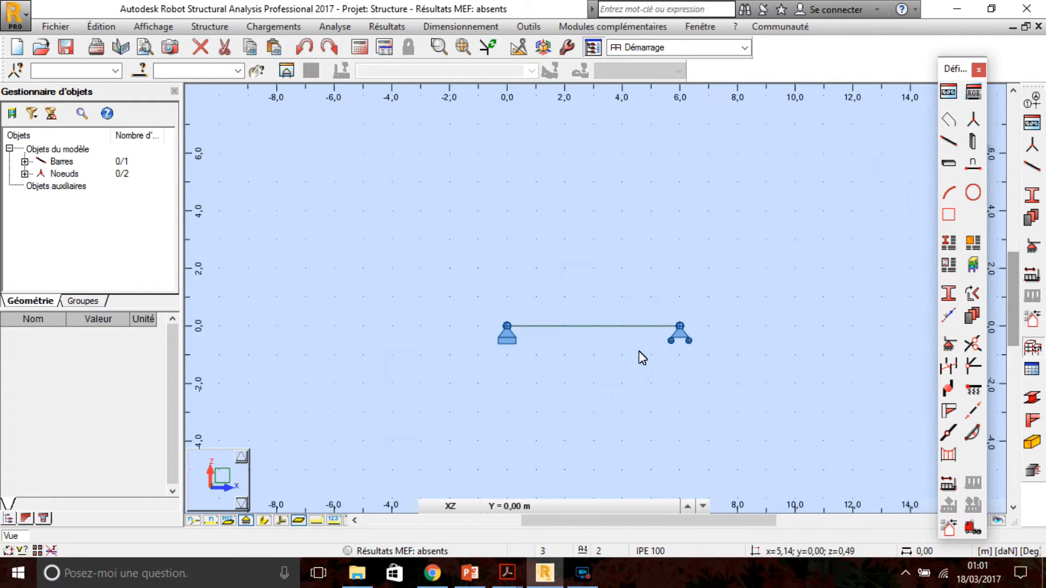
pyautogui.click(979, 69)
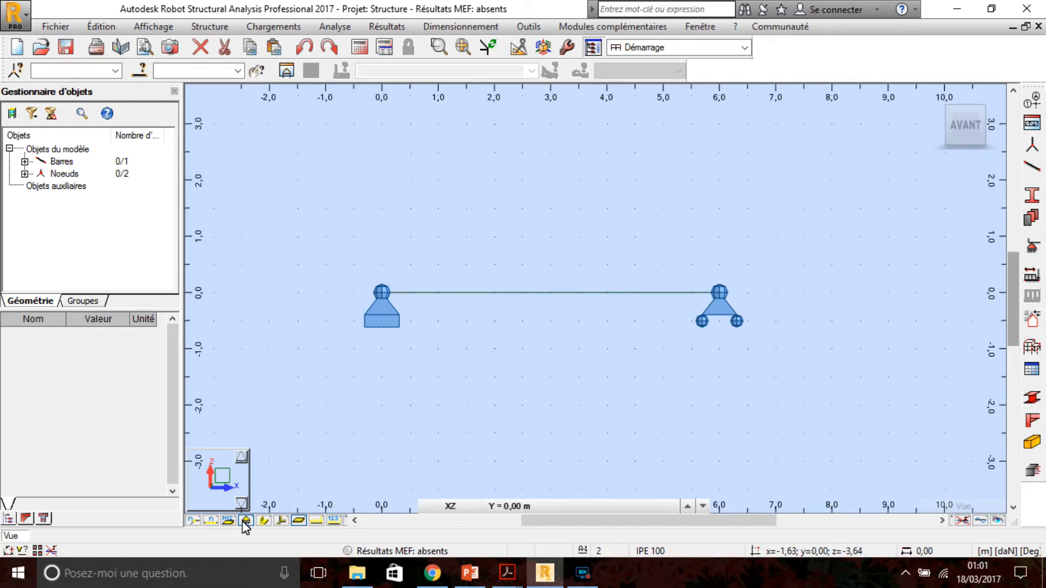
pyautogui.click(193, 521)
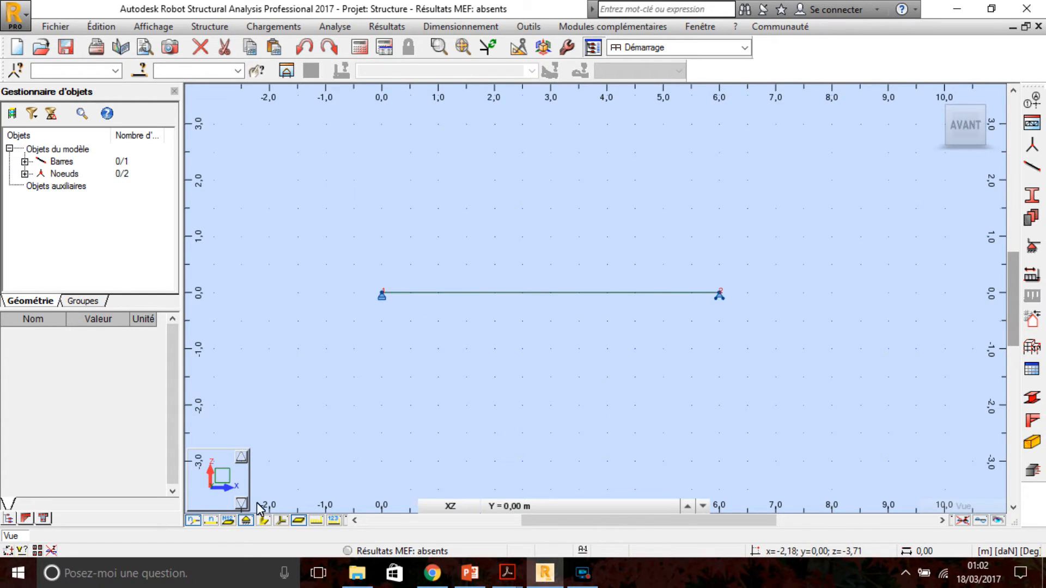
pyautogui.click(209, 522)
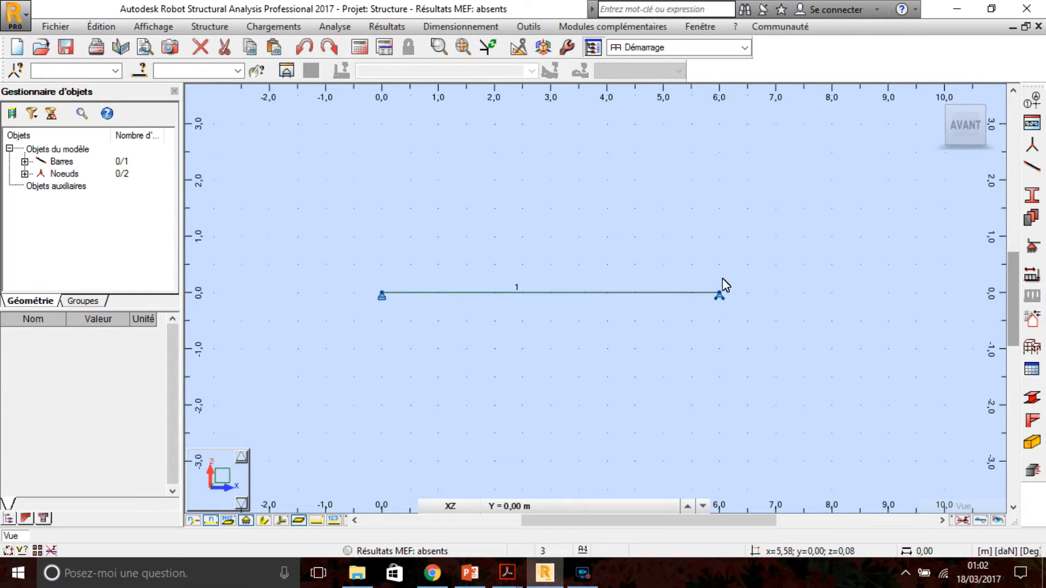
pyautogui.click(249, 522)
pyautogui.click(250, 523)
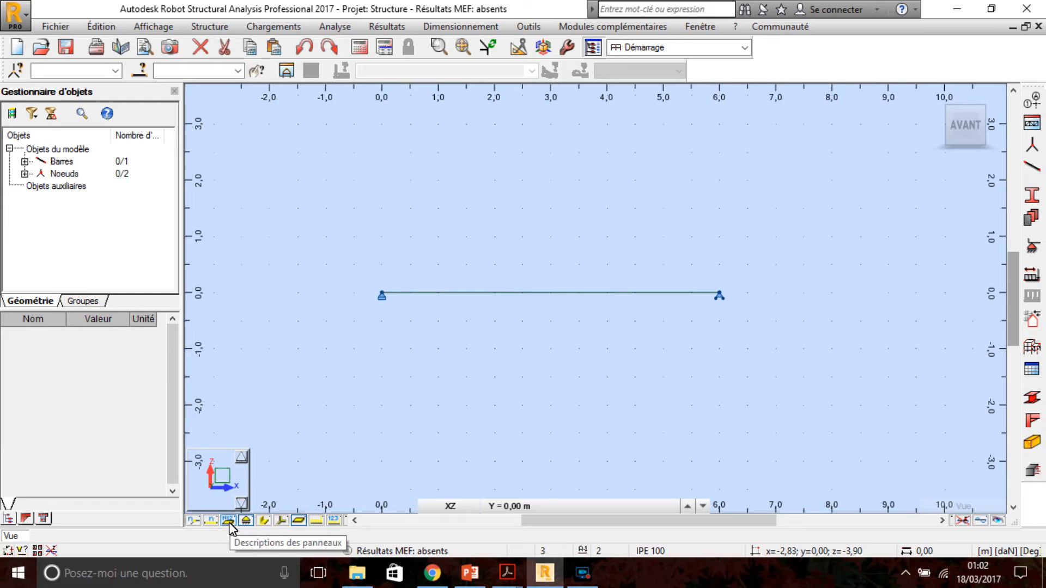
# Display the section profile and inspect the beam in 3D, then restore the front view with the profile display off
pyautogui.click(264, 520)
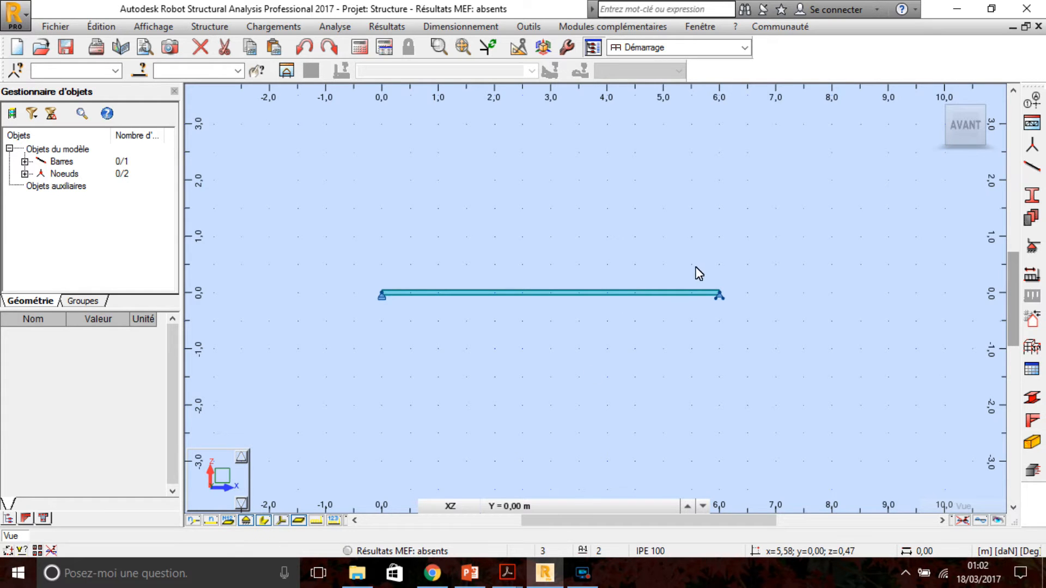
pyautogui.scroll(3, 695, 273)
pyautogui.click(633, 311)
pyautogui.moveTo(744, 306); pyautogui.dragTo(762, 298, button='middle')
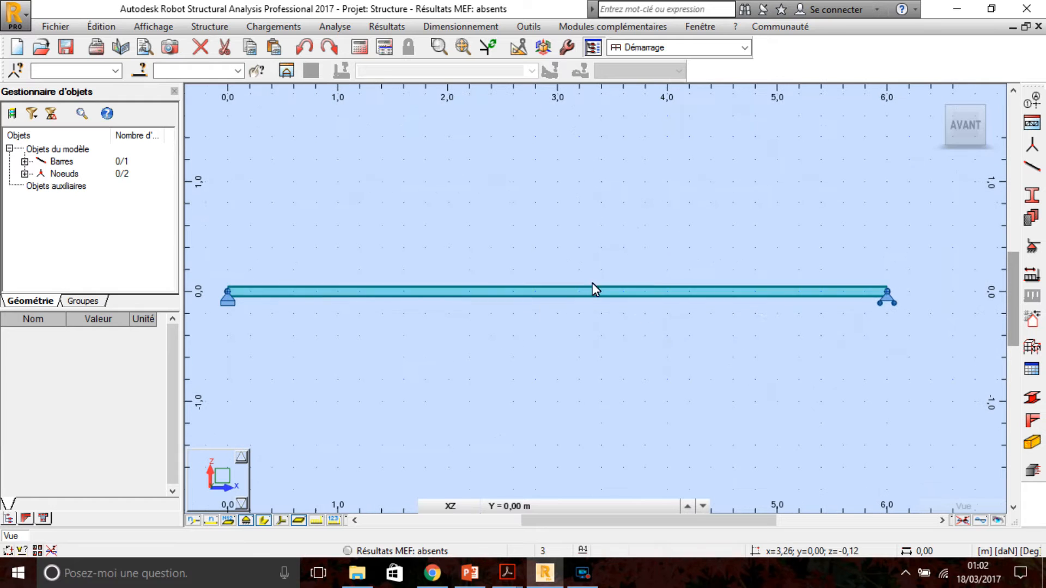
pyautogui.click(985, 108)
pyautogui.moveTo(626, 339); pyautogui.dragTo(684, 143, button='middle')
pyautogui.scroll(8, 761, 351)
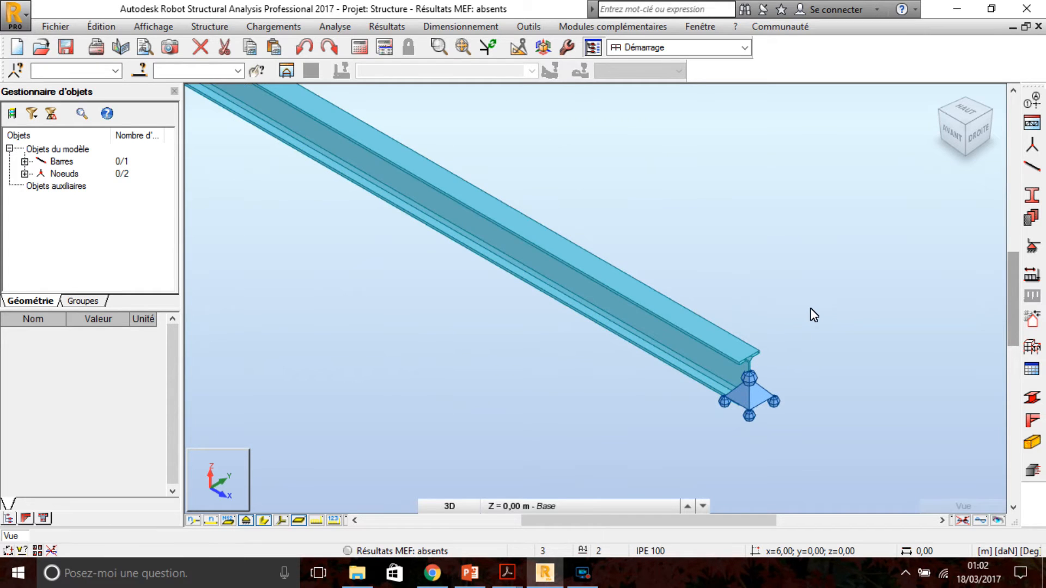
pyautogui.scroll(-8, 809, 308)
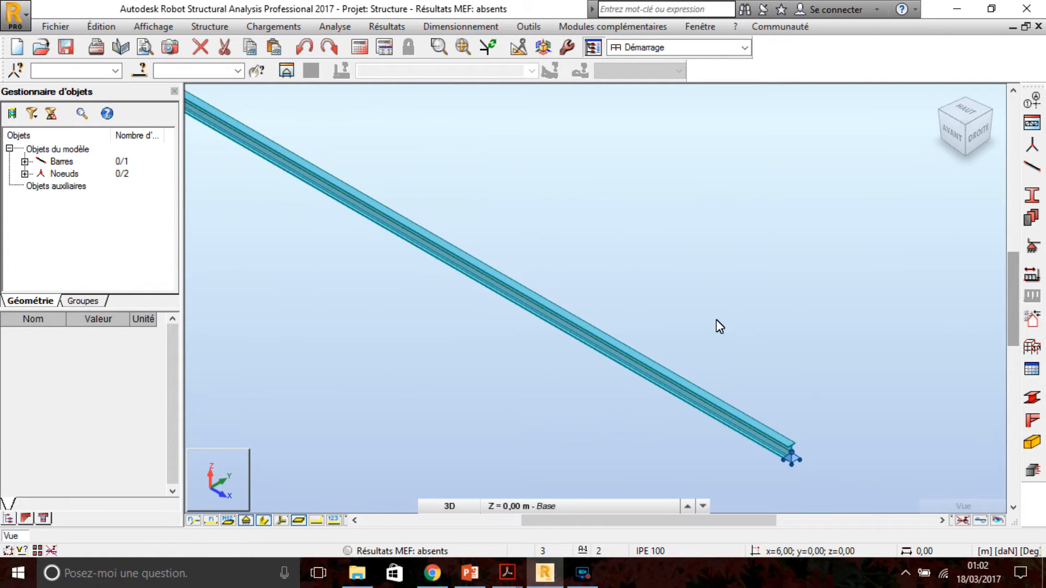
pyautogui.scroll(-3, 668, 256)
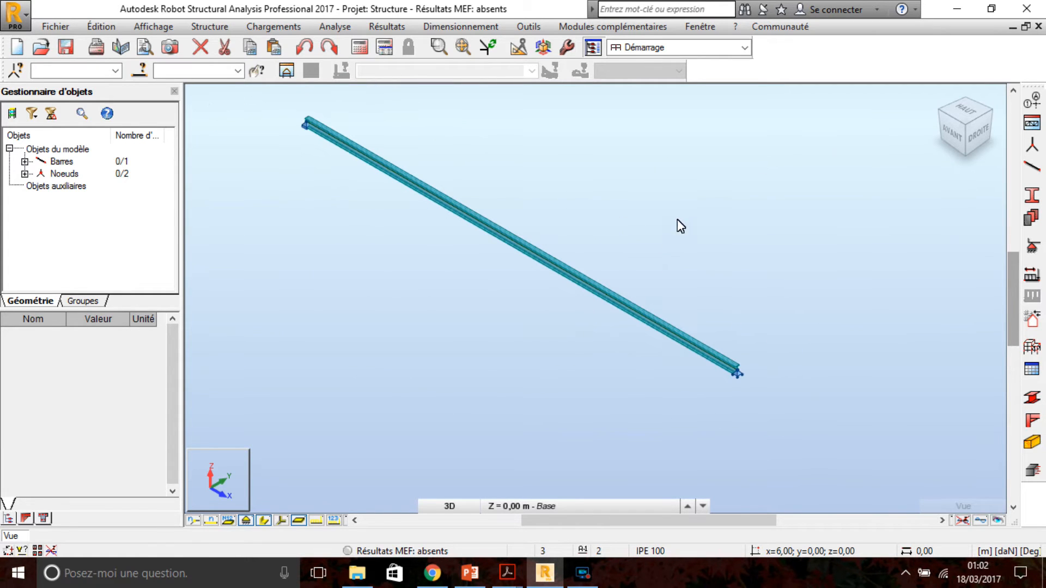
pyautogui.click(954, 138)
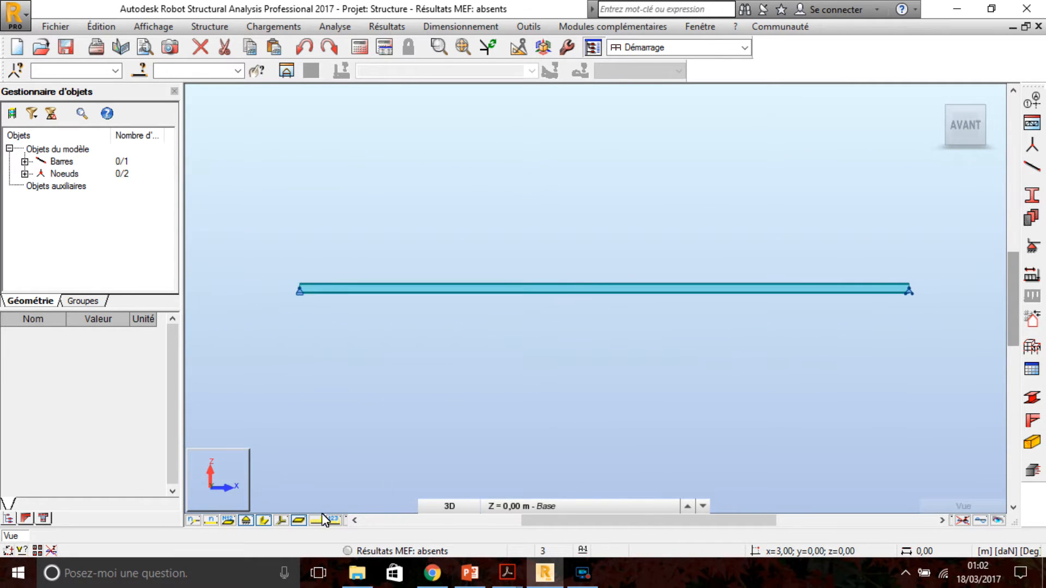
pyautogui.click(262, 522)
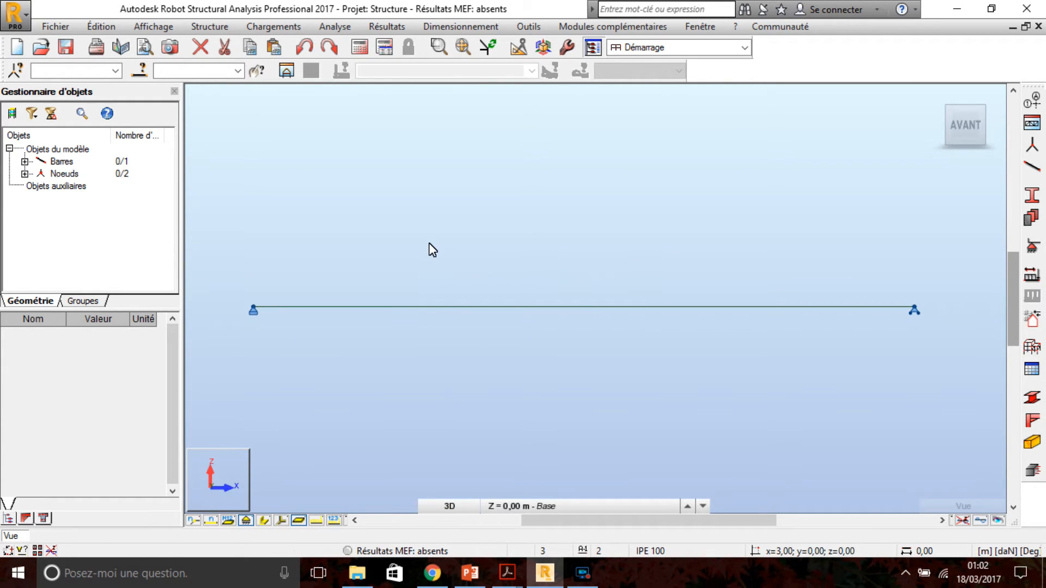
pyautogui.click(280, 521)
pyautogui.click(281, 521)
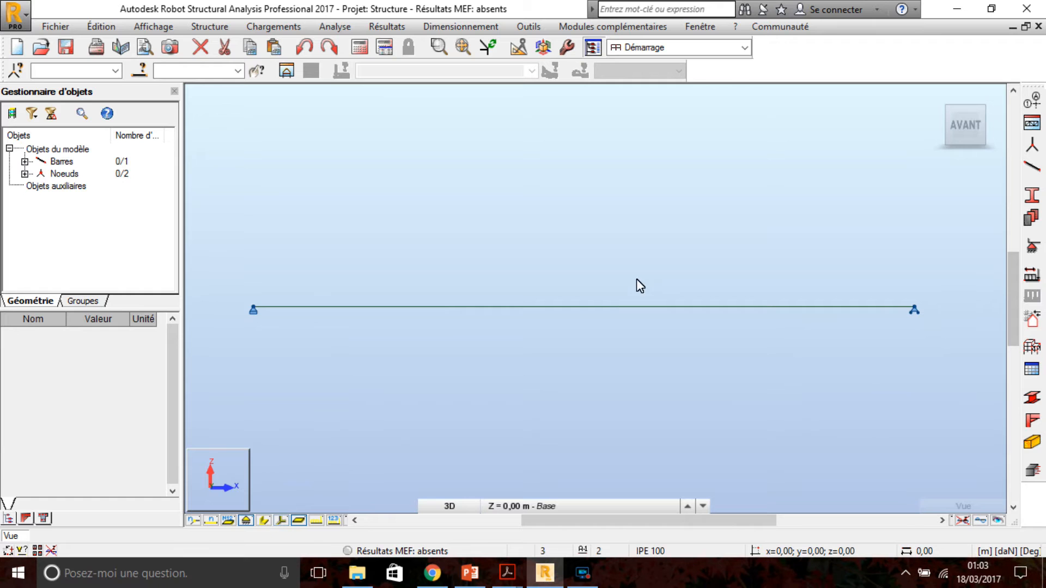
pyautogui.moveTo(618, 220); pyautogui.dragTo(632, 215, button='middle')
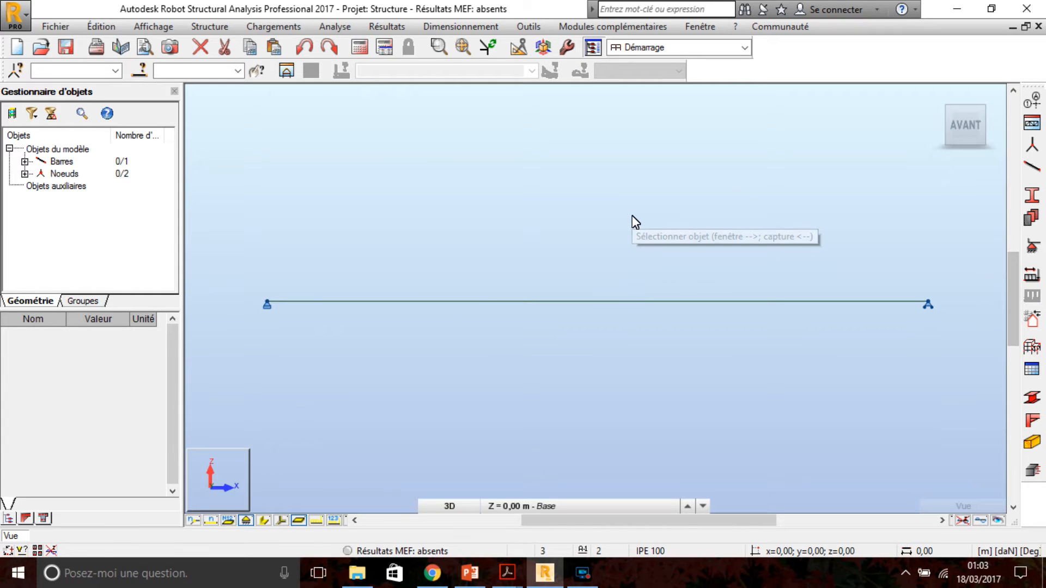
# Create load case 1 of nature permanente named Pp
pyautogui.click(1037, 282)
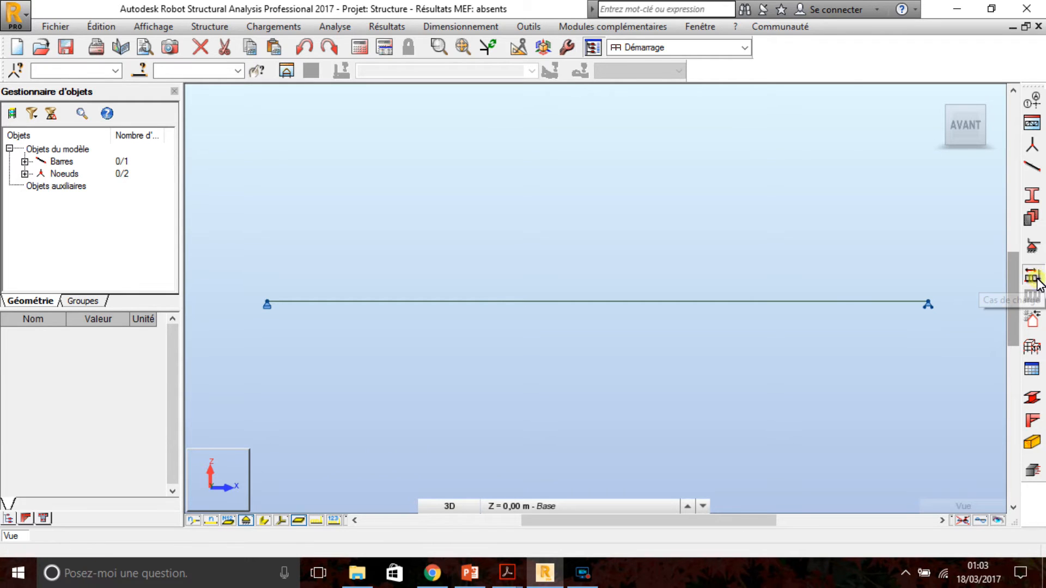
pyautogui.moveTo(695, 94); pyautogui.dragTo(657, 81)
pyautogui.moveTo(627, 160); pyautogui.dragTo(595, 165)
pyautogui.write('p')
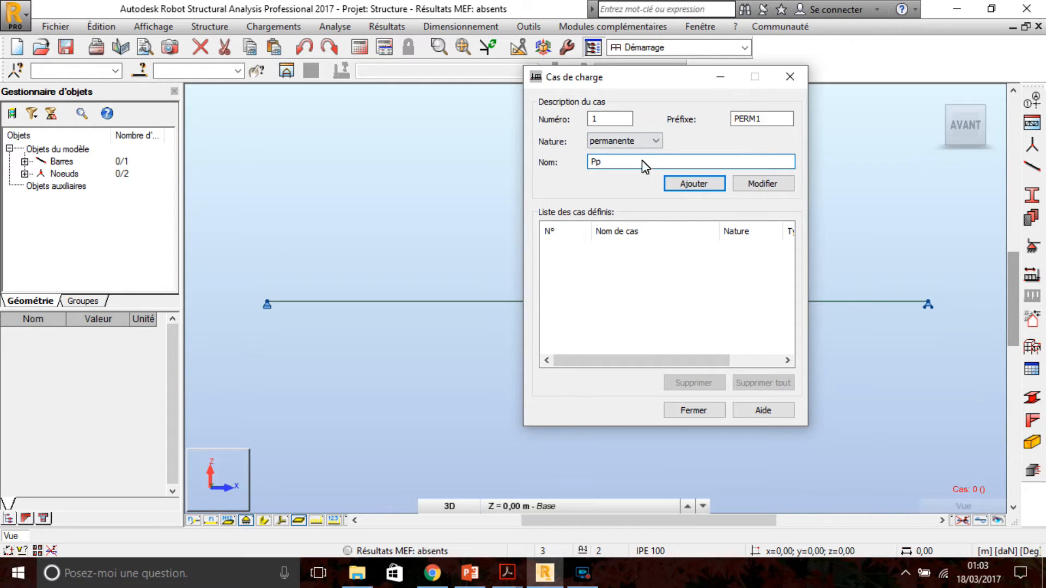
pyautogui.moveTo(602, 89); pyautogui.dragTo(520, 107)
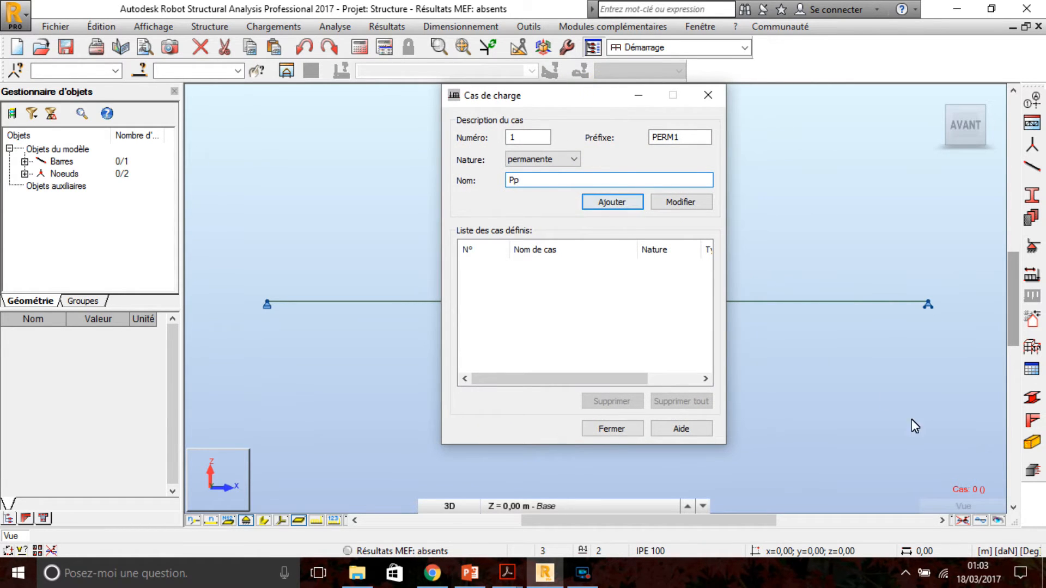
pyautogui.click(610, 208)
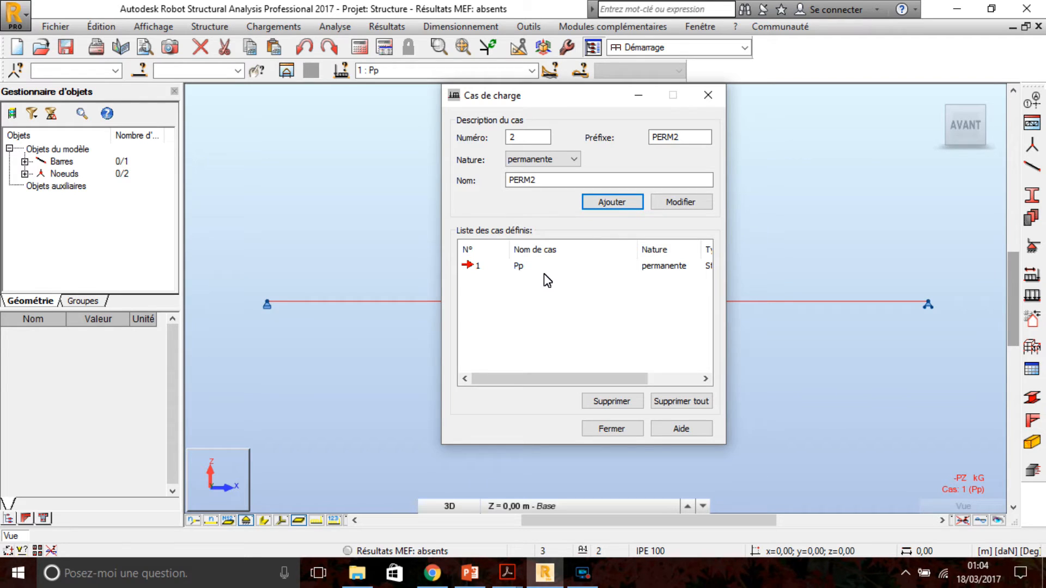
# Create load case 2 of nature d'exploitation named Q and close the load case definition
pyautogui.click(575, 160)
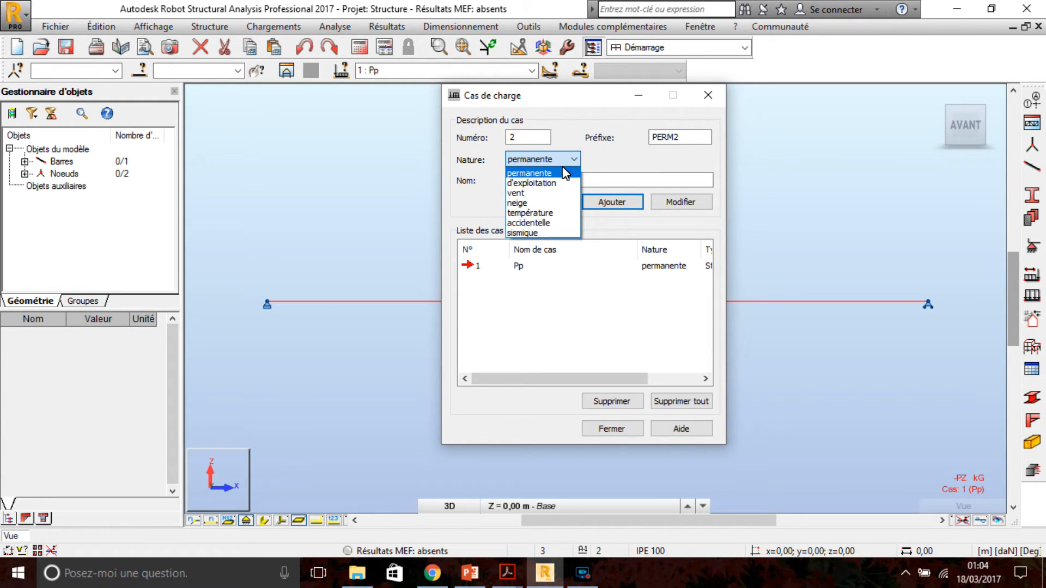
pyautogui.click(560, 184)
pyautogui.doubleClick(551, 182)
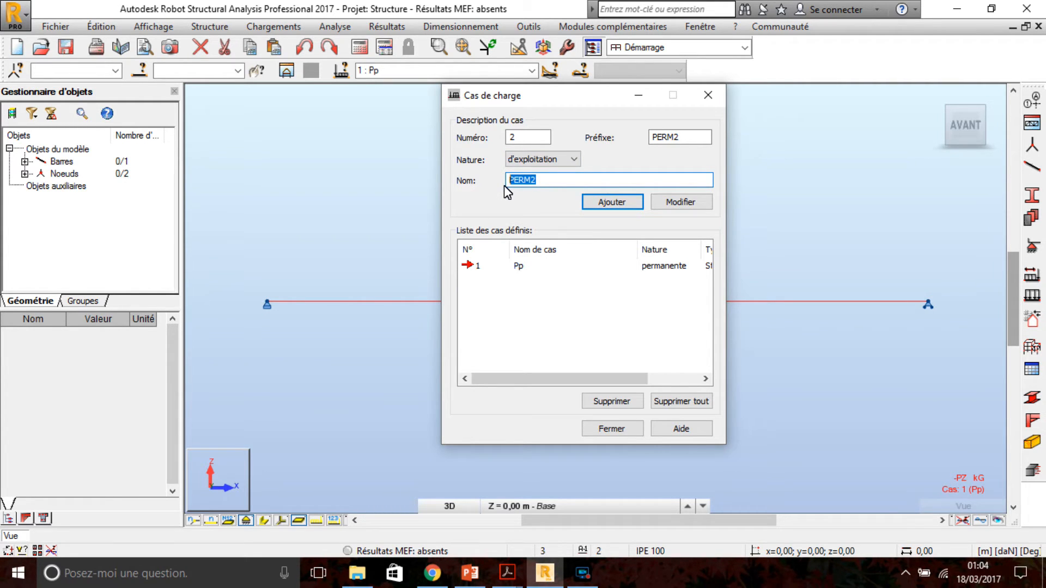
pyautogui.click(617, 205)
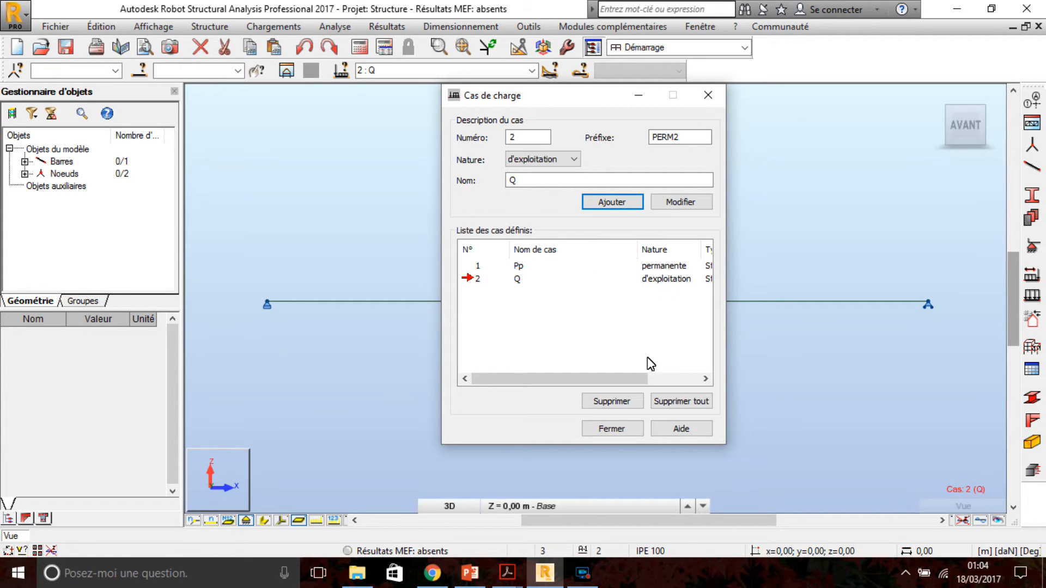
pyautogui.click(718, 102)
pyautogui.click(666, 167)
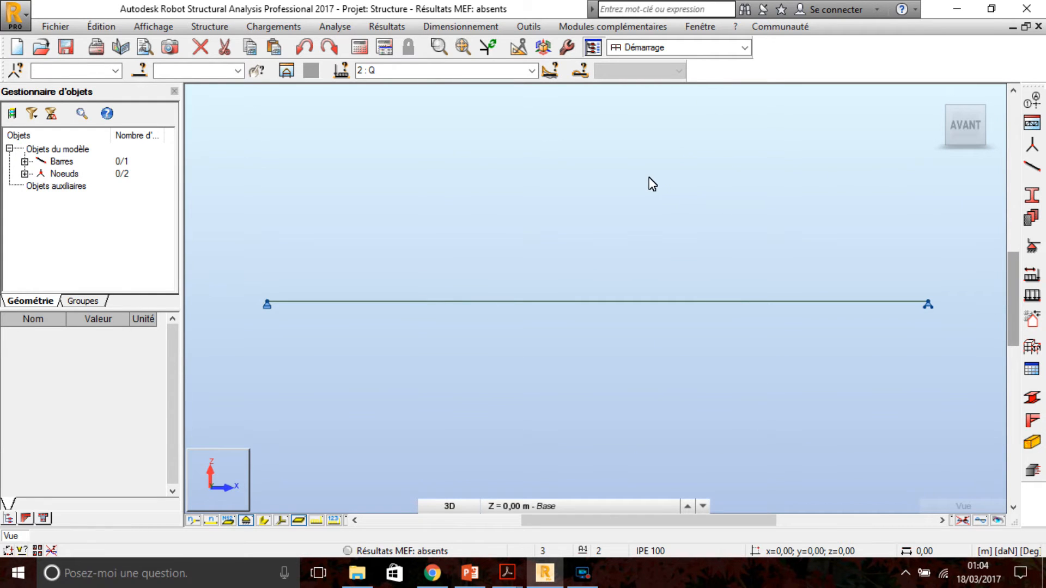
# Apply a uniform bar load of -400 daN/m in global Z to the beam in load case Q
pyautogui.click(1036, 303)
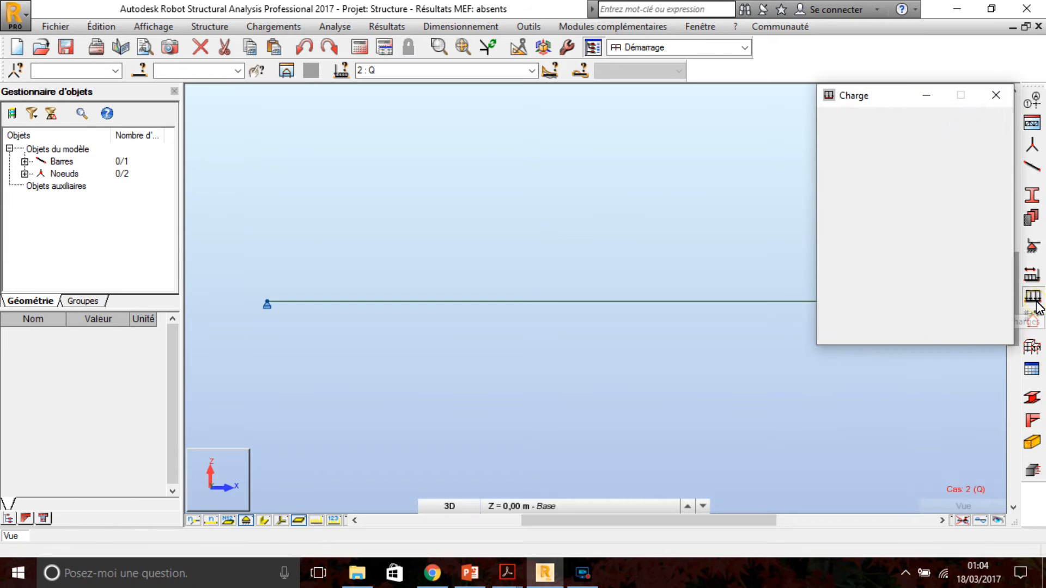
pyautogui.click(873, 153)
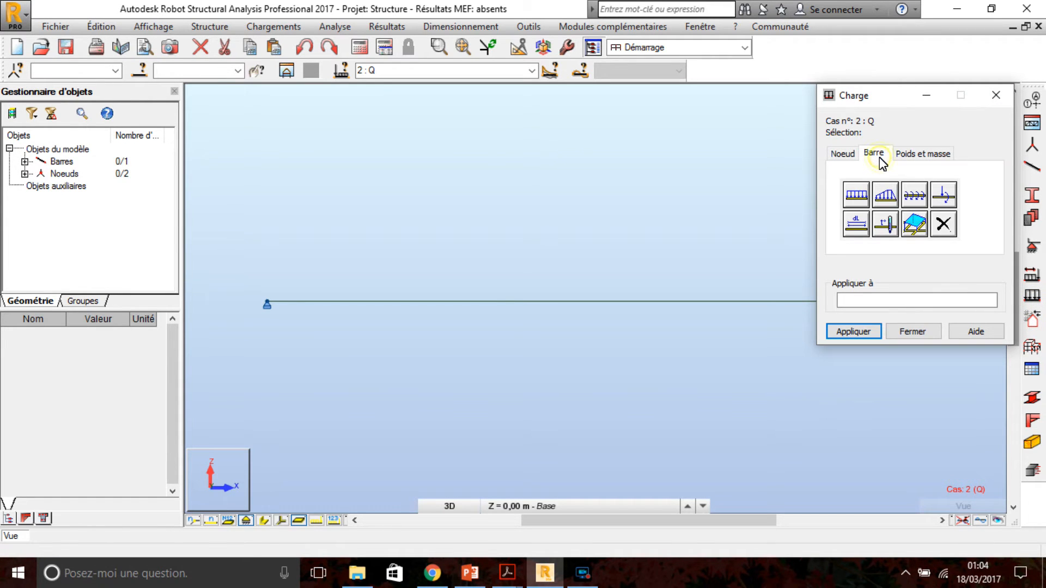
pyautogui.click(842, 158)
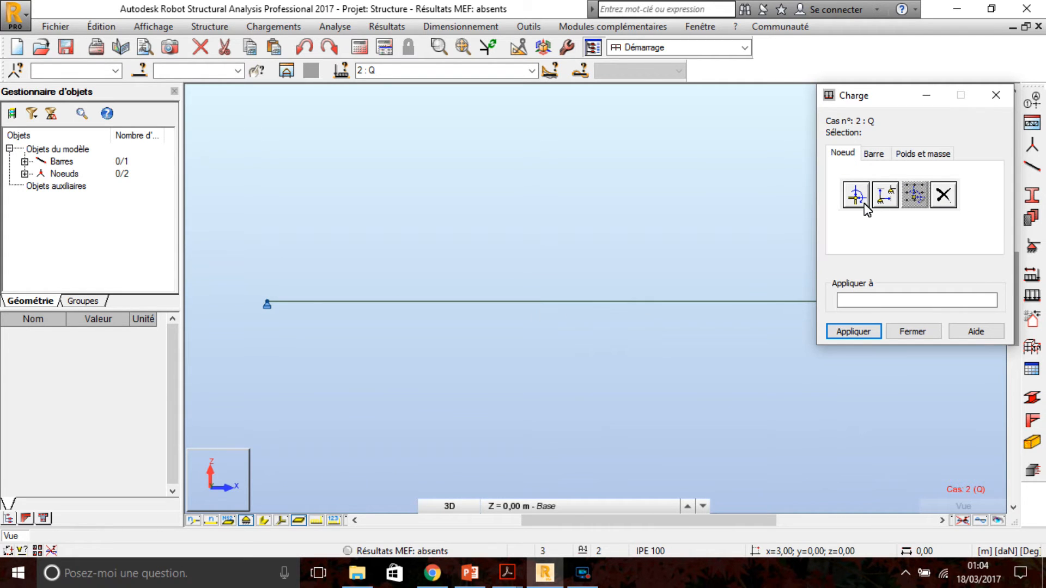
pyautogui.click(873, 154)
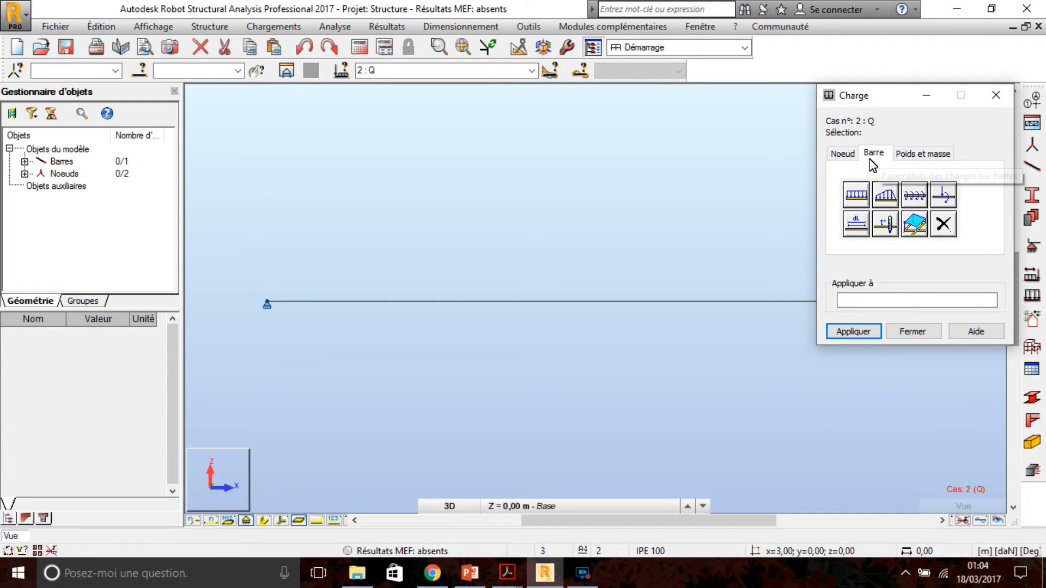
pyautogui.click(853, 196)
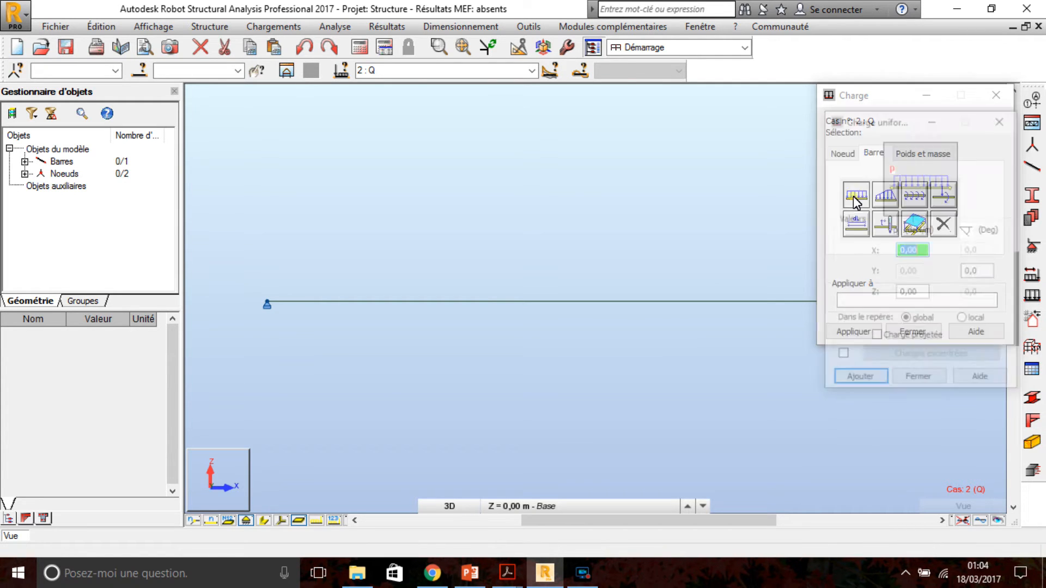
pyautogui.click(924, 293)
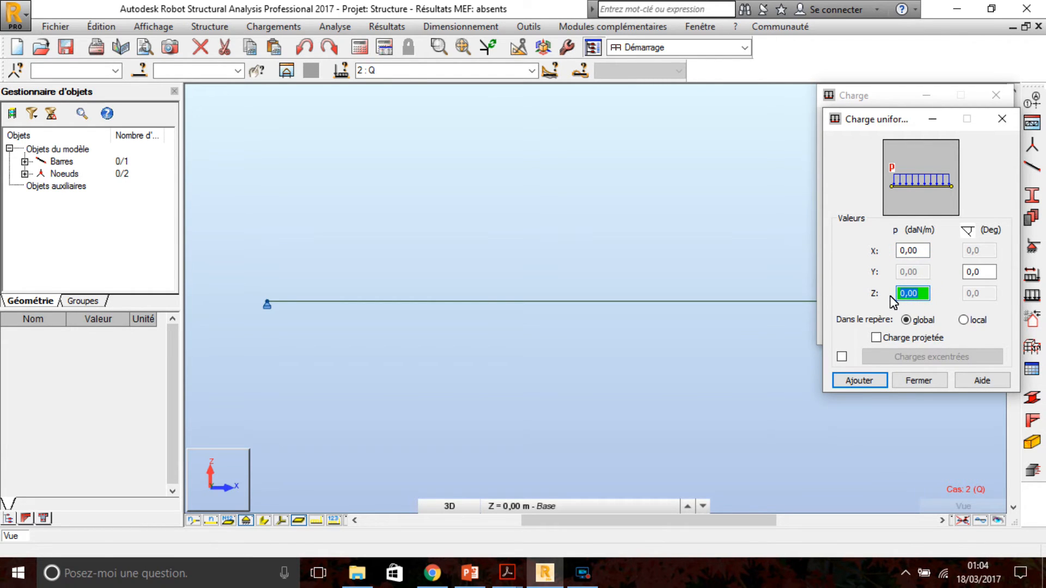
pyautogui.write('-')
pyautogui.write('400')
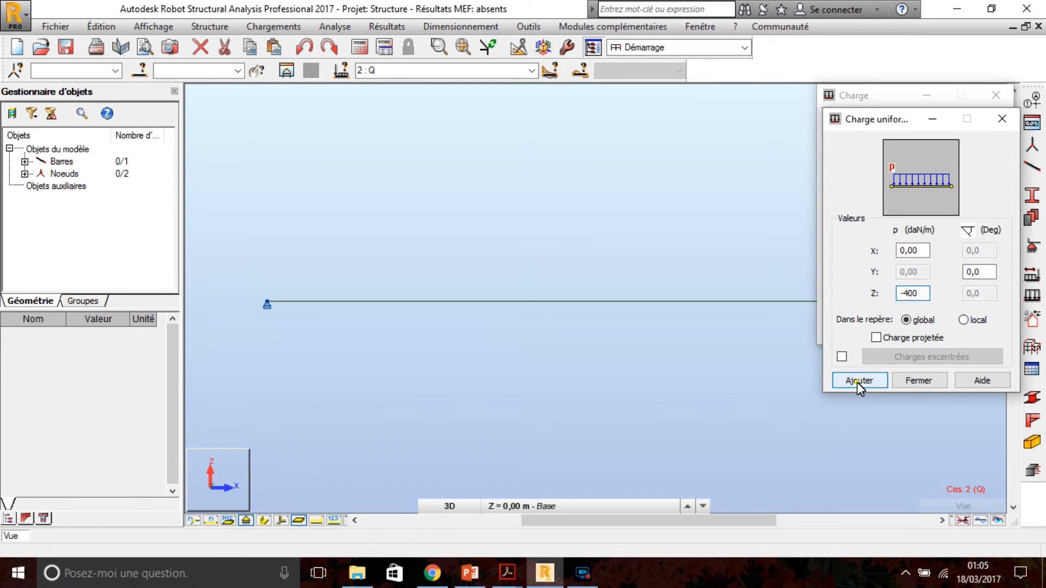
pyautogui.click(859, 381)
pyautogui.click(744, 303)
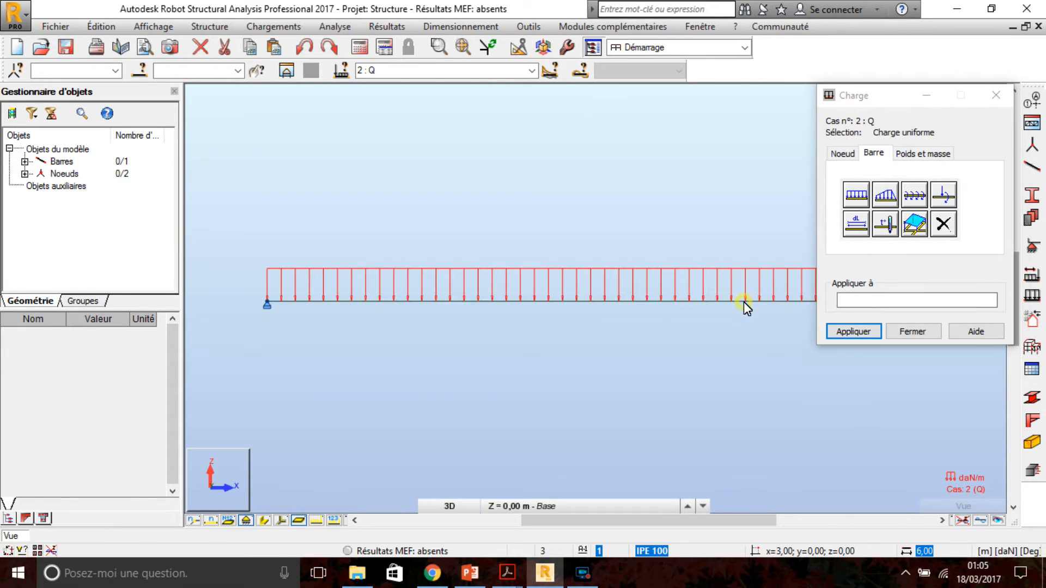
pyautogui.click(914, 332)
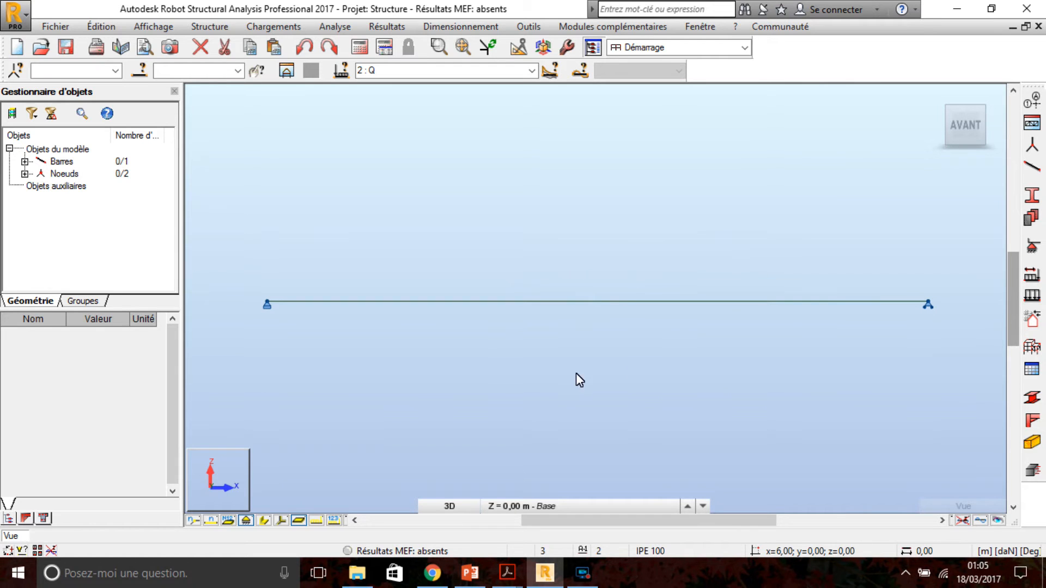
# Preview the load symbols and load values on the beam, hide the symbols, and check the list of load cases
pyautogui.click(317, 519)
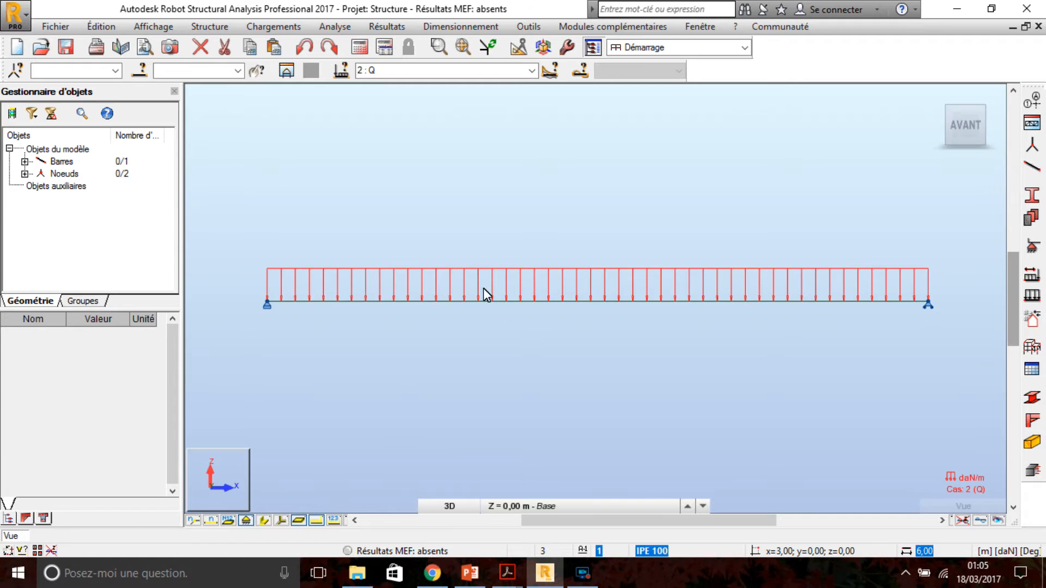
pyautogui.click(338, 520)
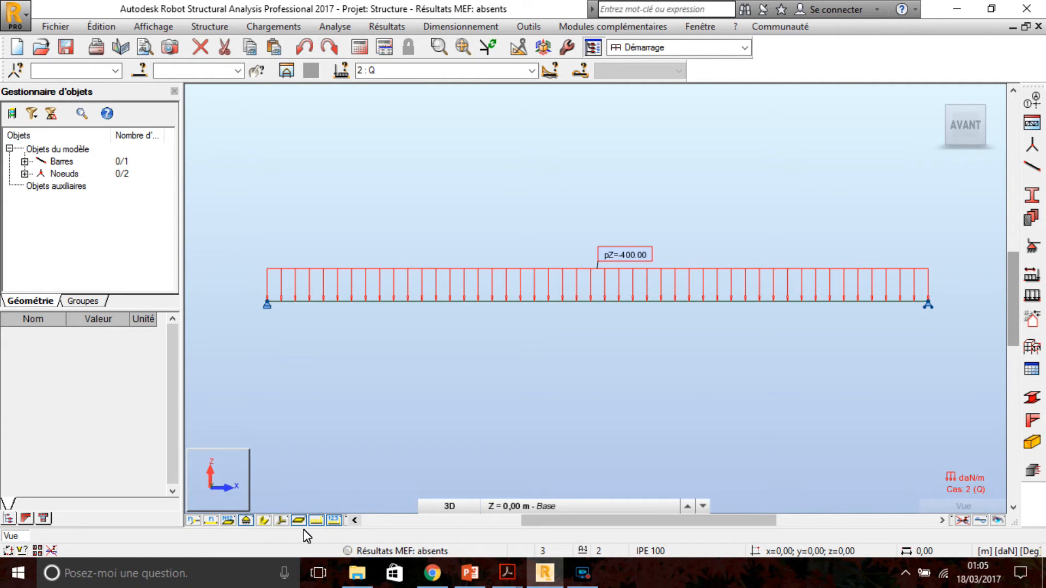
pyautogui.click(316, 522)
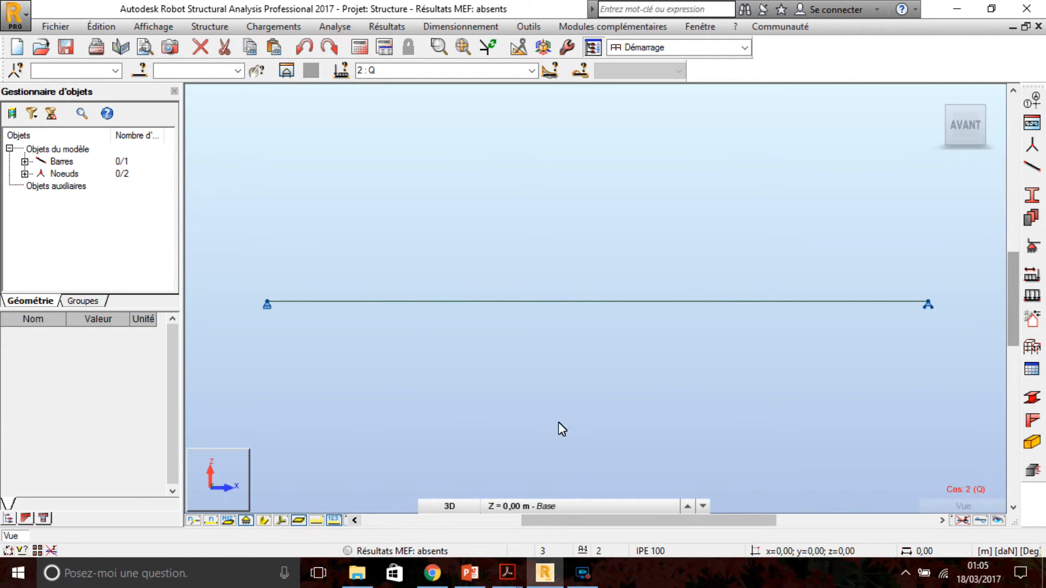
pyautogui.click(533, 71)
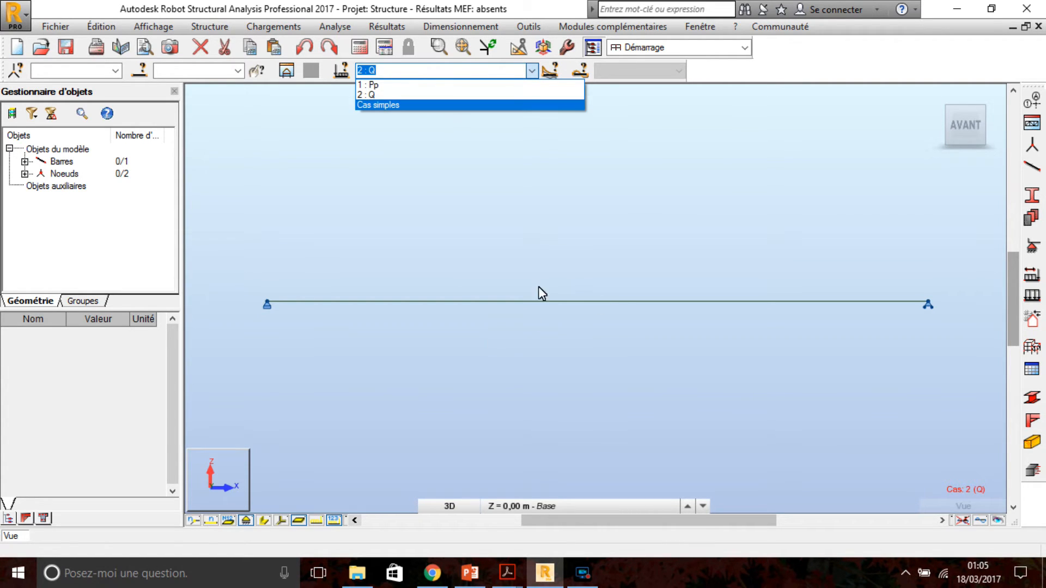
pyautogui.click(590, 238)
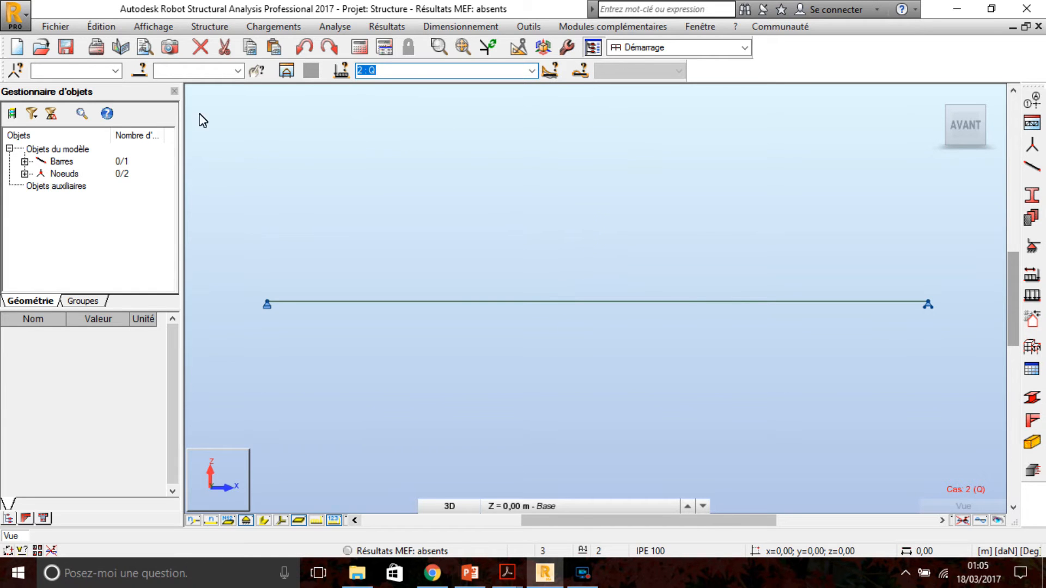
# Create manual combination 3 of type EFF named Ultime
pyautogui.click(163, 29)
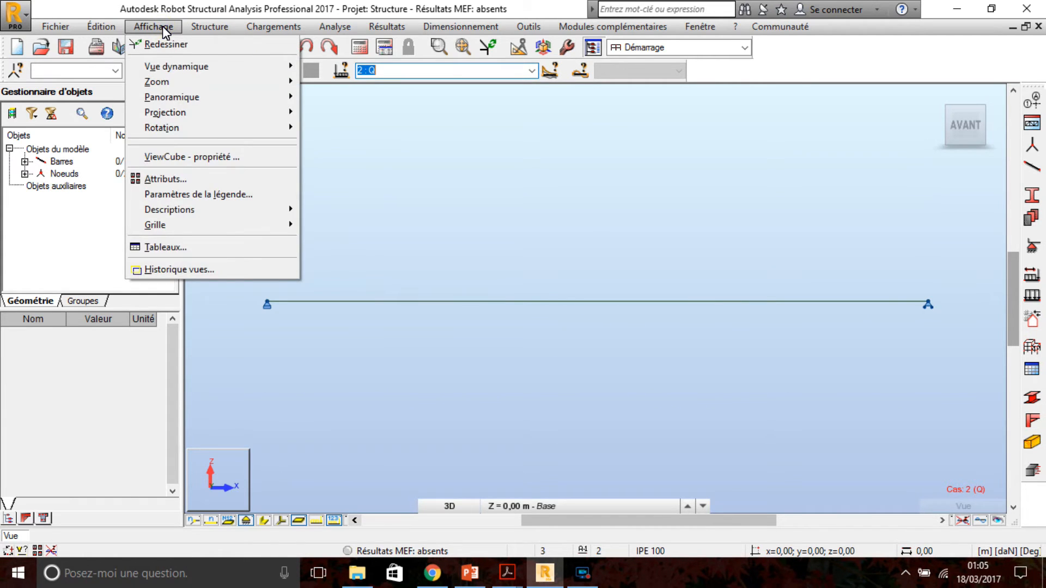
pyautogui.moveTo(195, 30)
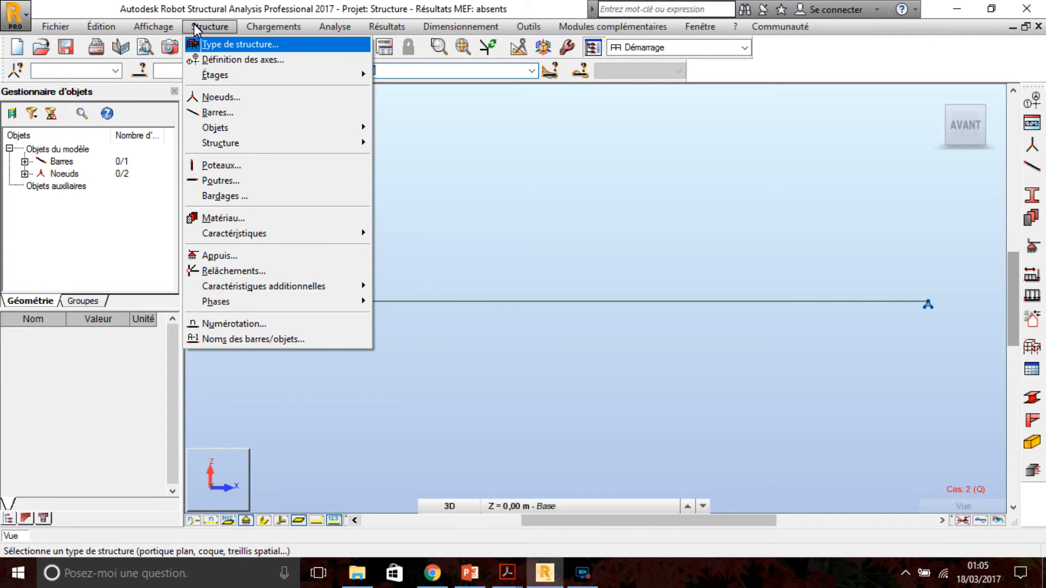
pyautogui.moveTo(278, 28)
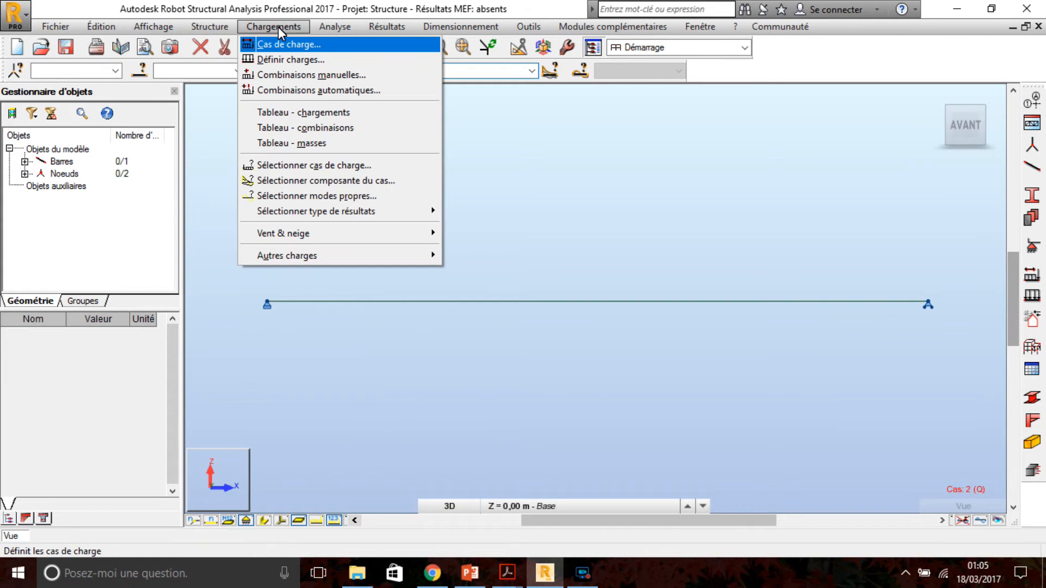
pyautogui.click(293, 80)
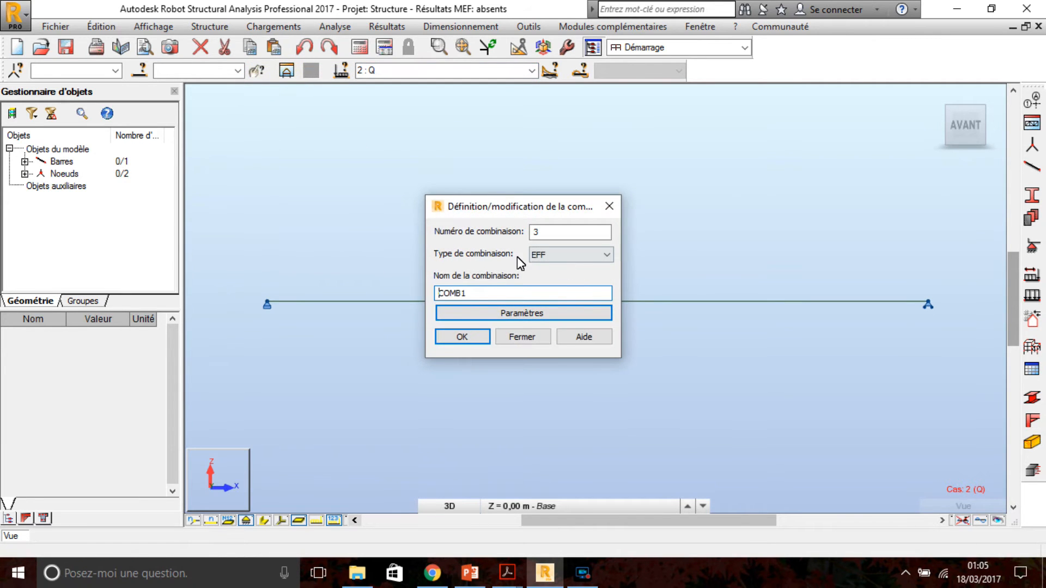
pyautogui.click(476, 292)
pyautogui.write('Ultime')
pyautogui.click(467, 343)
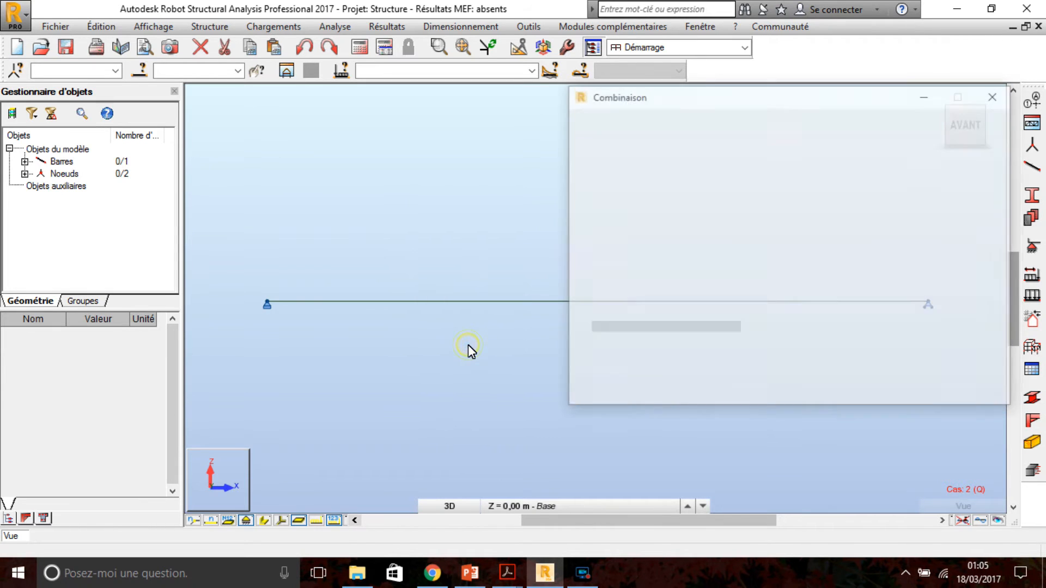
pyautogui.moveTo(691, 109); pyautogui.dragTo(496, 113)
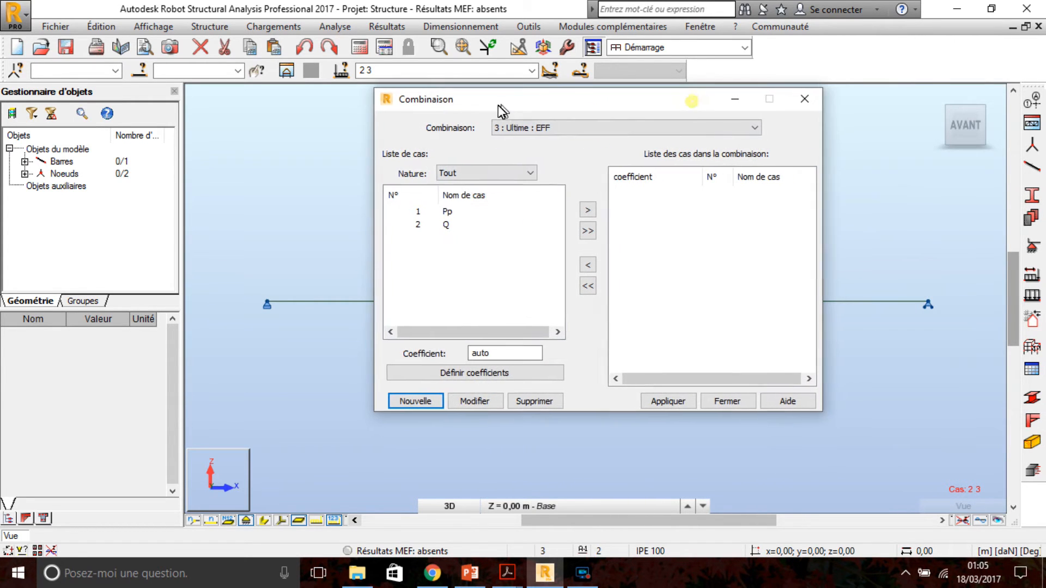
# Review the EFF combination coefficients defined for each load nature, keeping the coefficient on auto
pyautogui.click(414, 211)
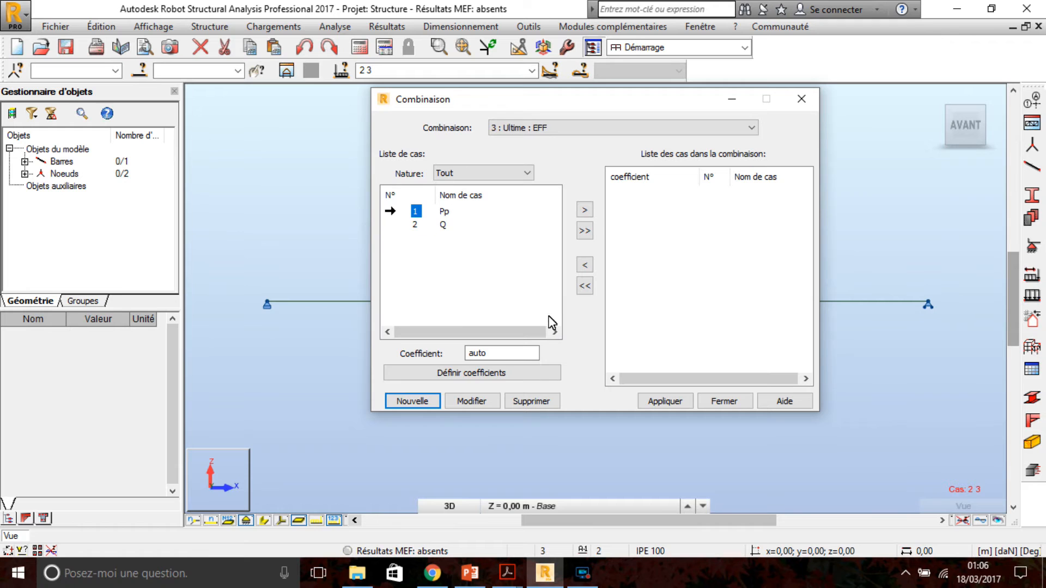
pyautogui.click(496, 353)
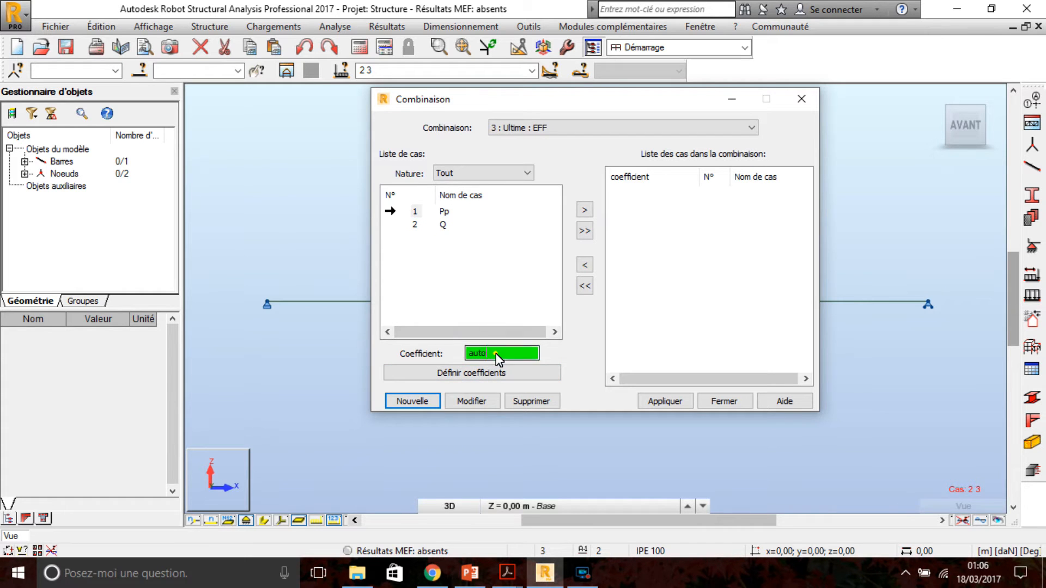
pyautogui.click(459, 373)
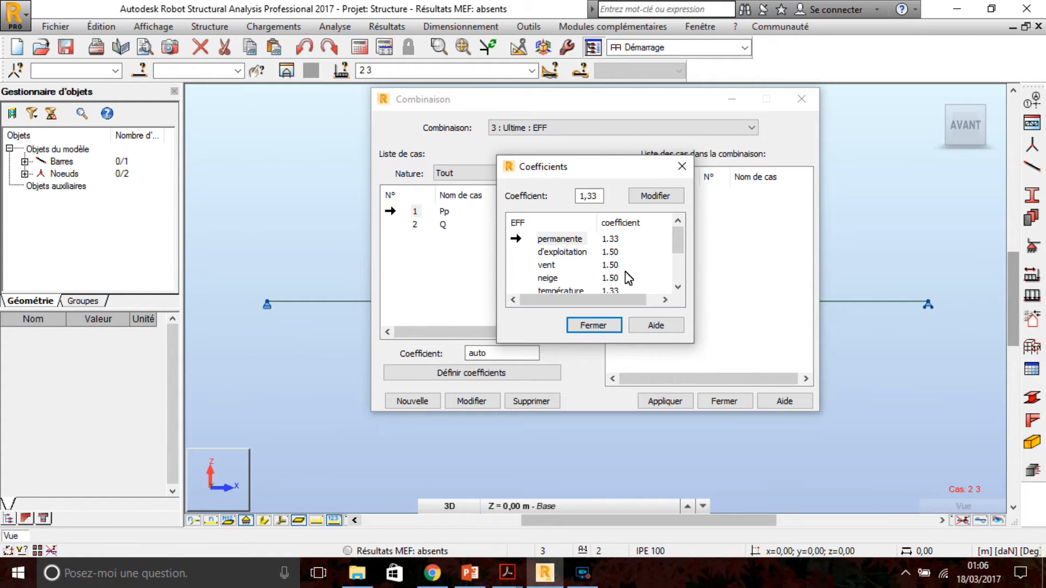
pyautogui.click(606, 325)
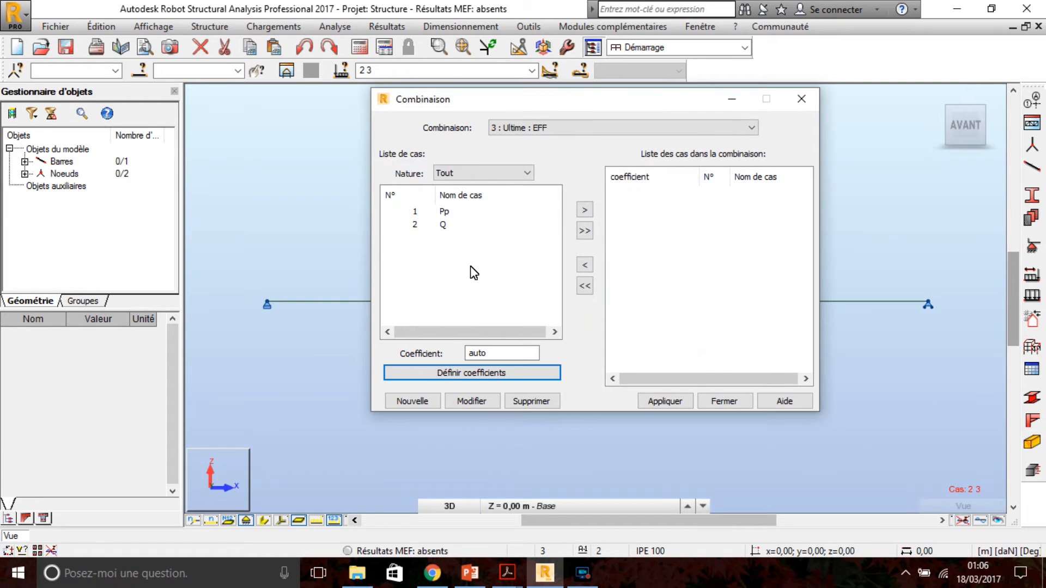
# Add load case Pp to the Ultime combination with the automatic coefficient
pyautogui.click(437, 212)
pyautogui.click(413, 213)
pyautogui.click(584, 210)
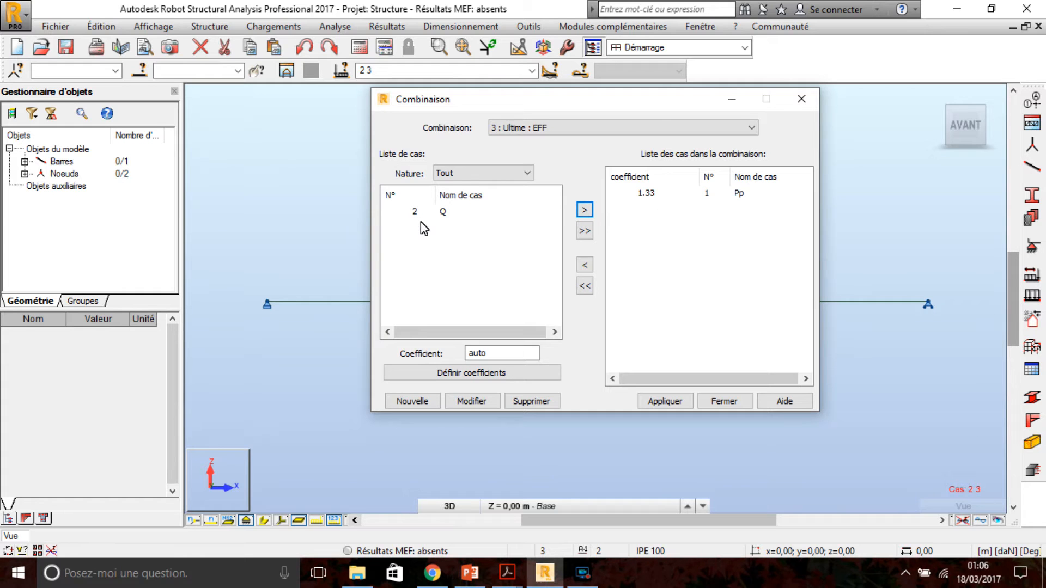
# Add load case Q to the Ultime combination with the automatic coefficient and apply the combination
pyautogui.click(415, 213)
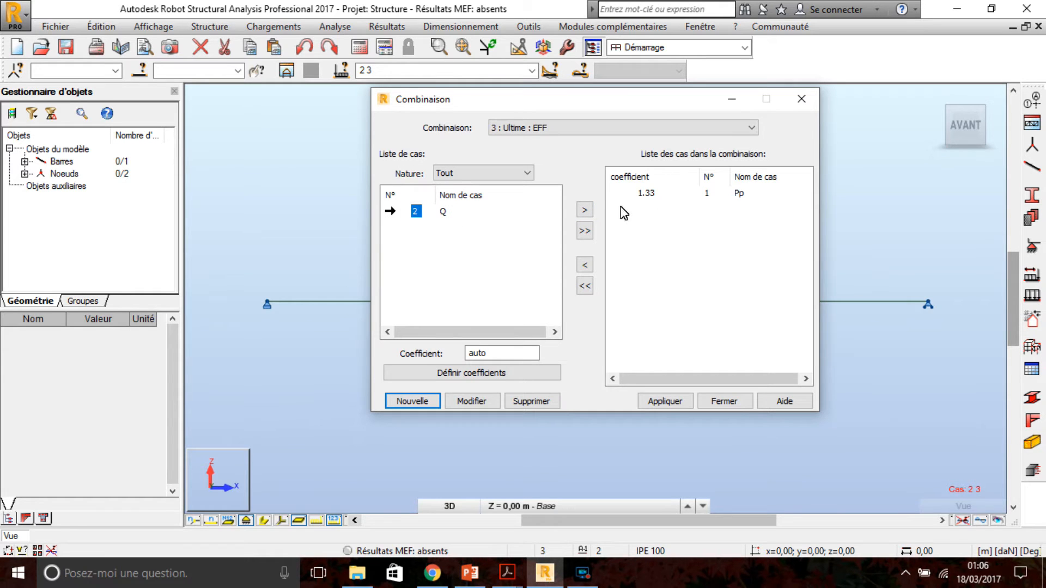
pyautogui.click(586, 212)
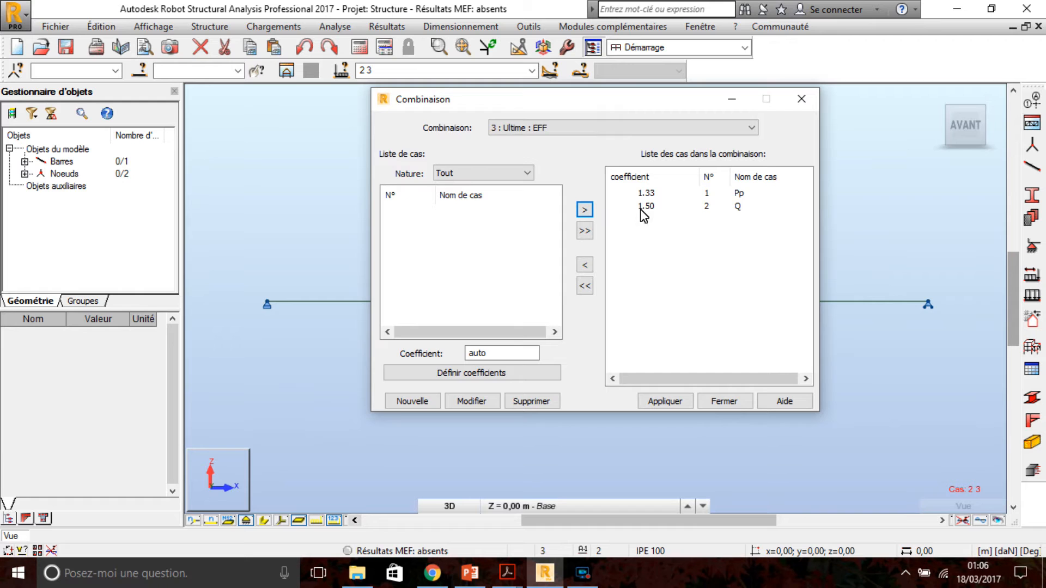
pyautogui.click(665, 402)
# Create combination 4 of type DEP named service
pyautogui.click(413, 408)
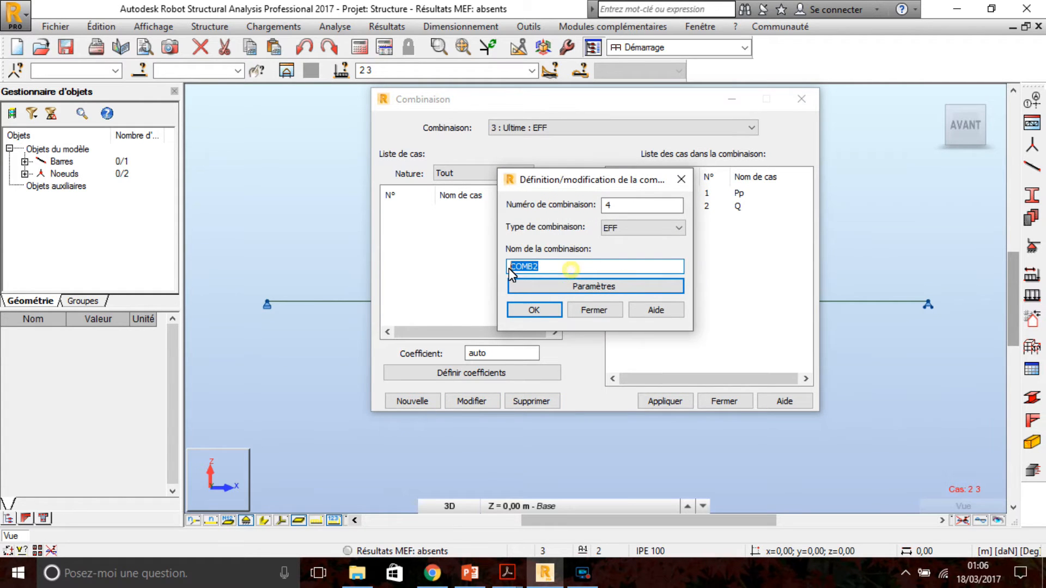
pyautogui.click(628, 228)
pyautogui.click(621, 253)
pyautogui.write('service')
pyautogui.click(539, 311)
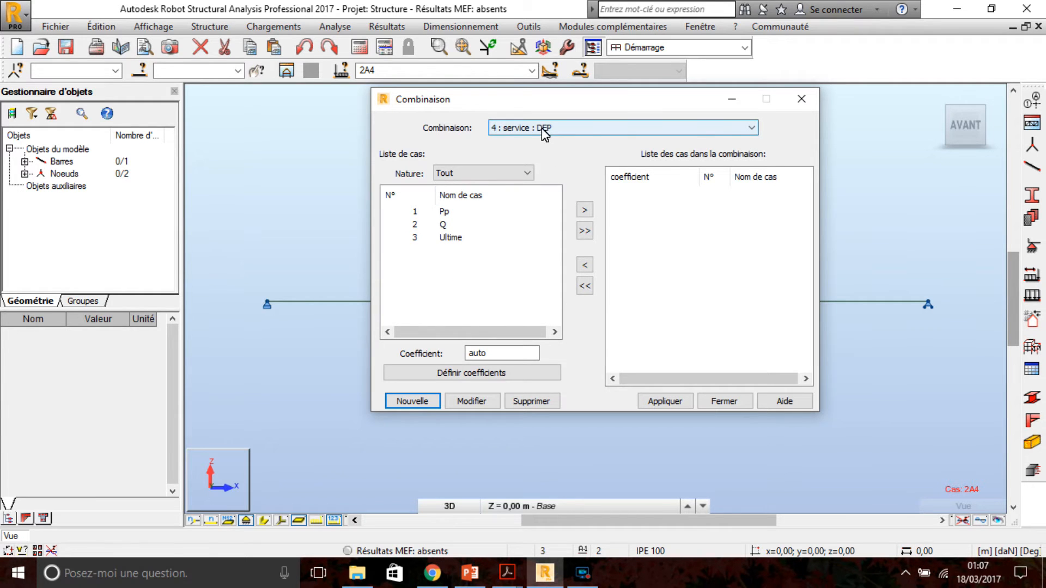
# Review the DEP coefficients, then add load cases Pp and Q to the service combination with the automatic coefficient and apply it
pyautogui.click(518, 374)
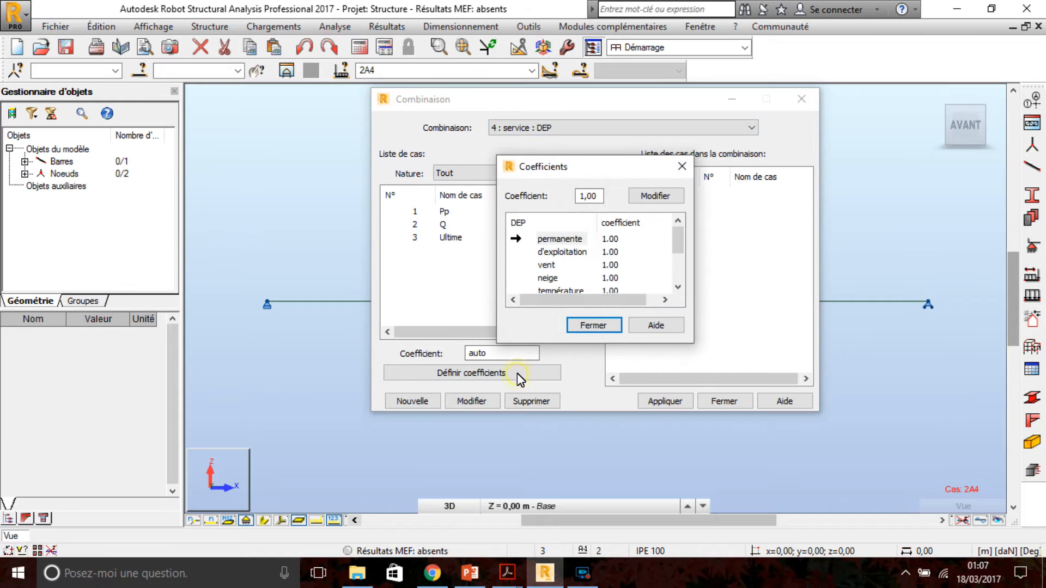
pyautogui.click(679, 169)
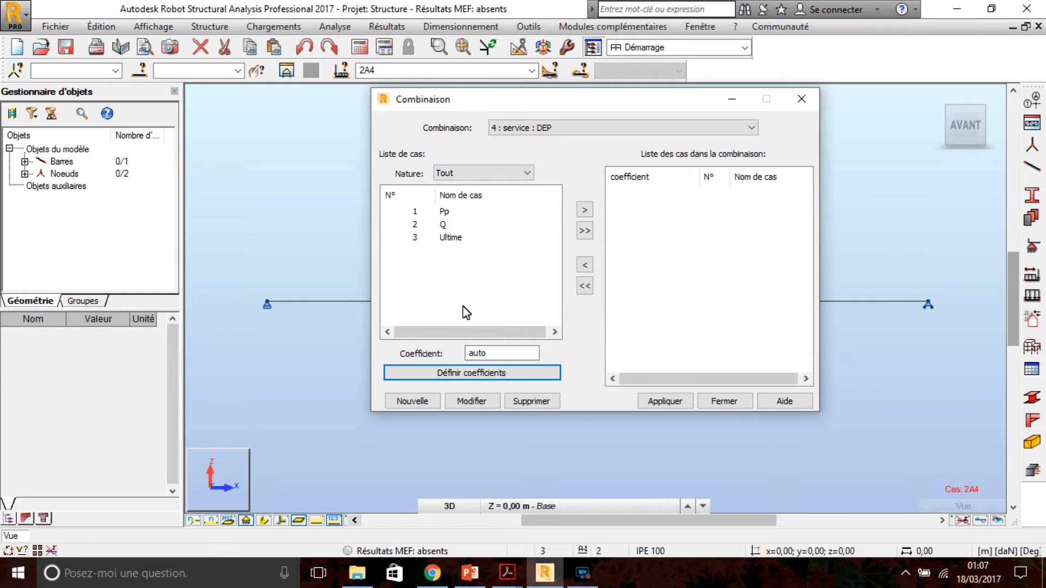
pyautogui.click(436, 212)
pyautogui.click(585, 210)
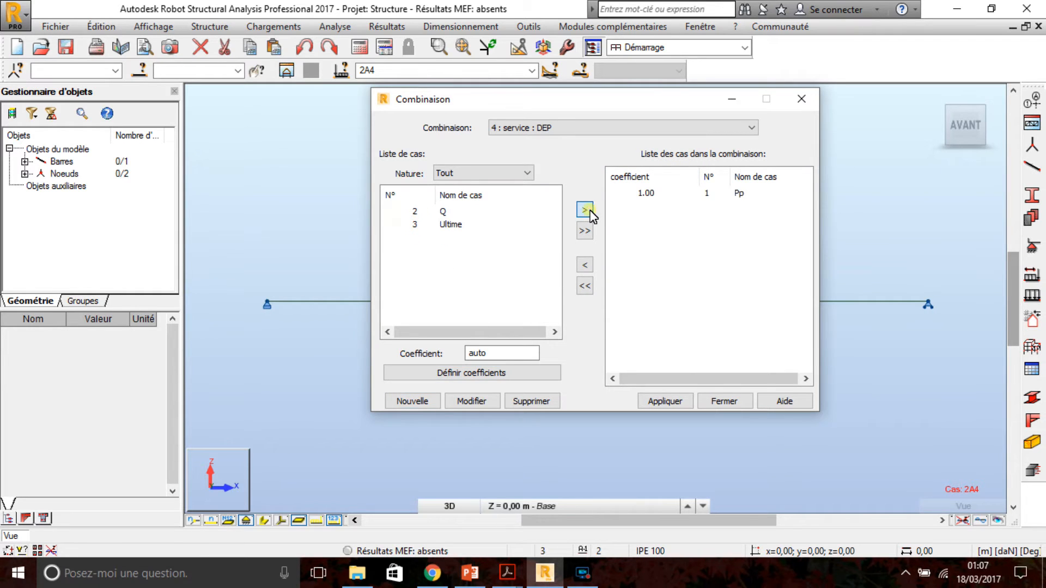
pyautogui.click(406, 211)
pyautogui.click(585, 209)
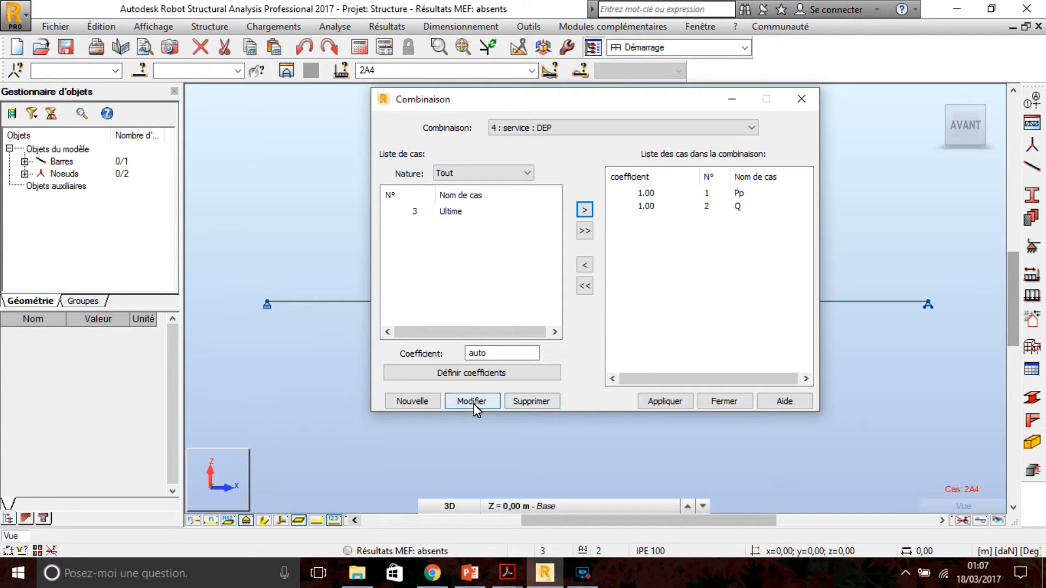
pyautogui.click(657, 406)
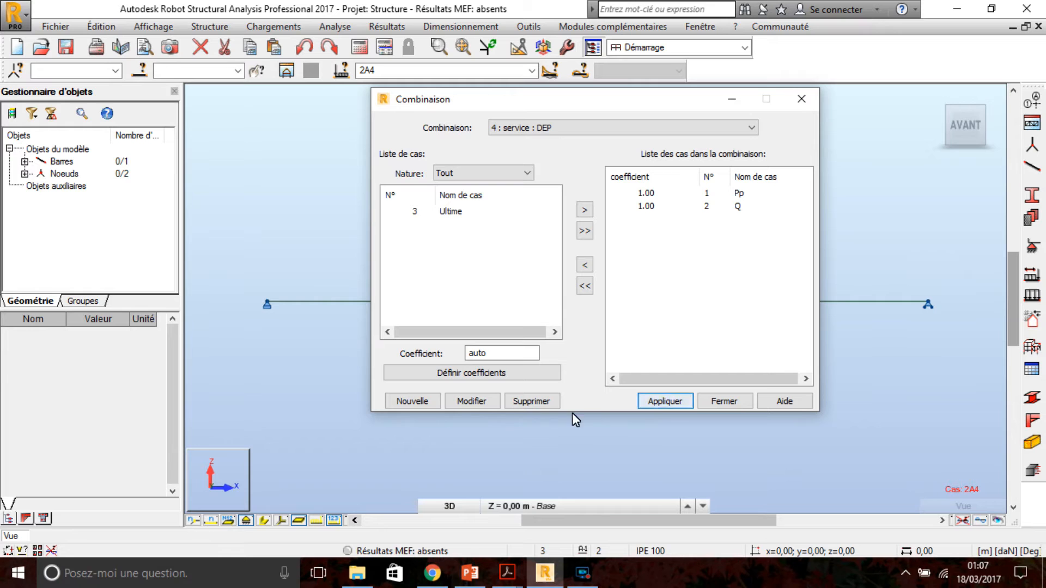
pyautogui.click(727, 403)
# Switch to the Chargements layout and enlarge the load table so that its load rows can be read
pyautogui.click(531, 71)
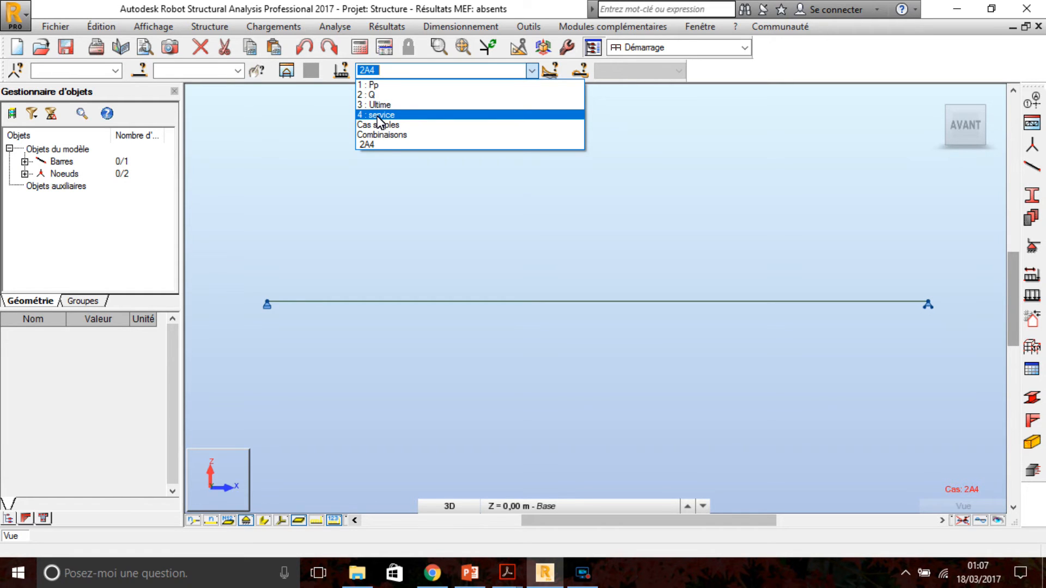
pyautogui.click(413, 205)
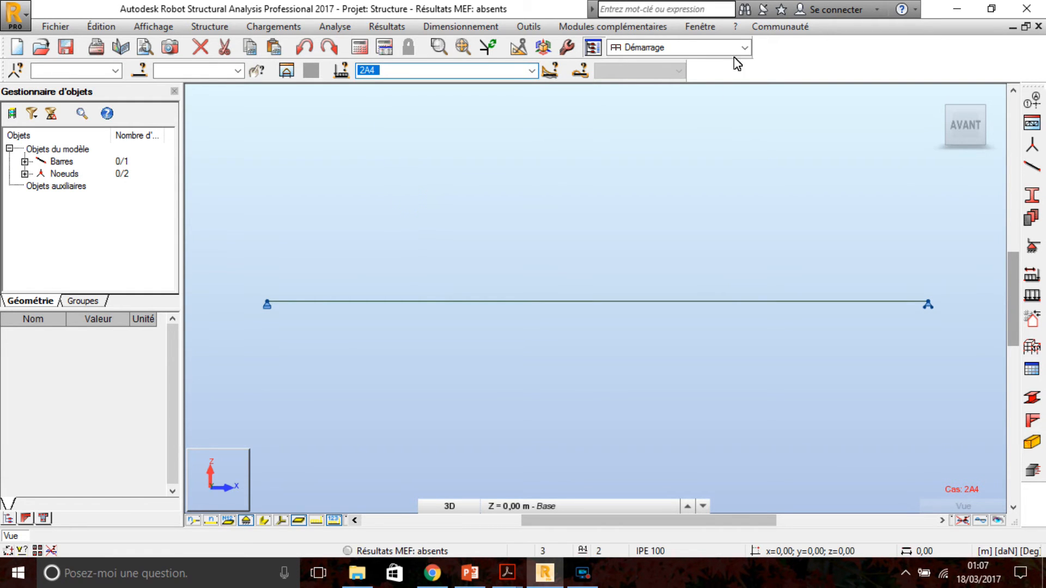
pyautogui.click(746, 48)
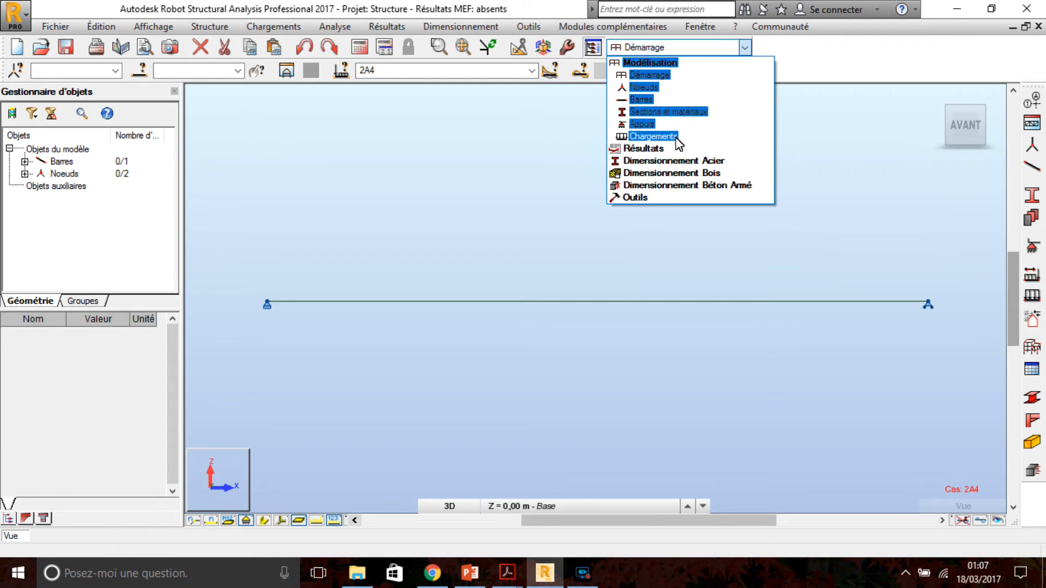
pyautogui.click(660, 138)
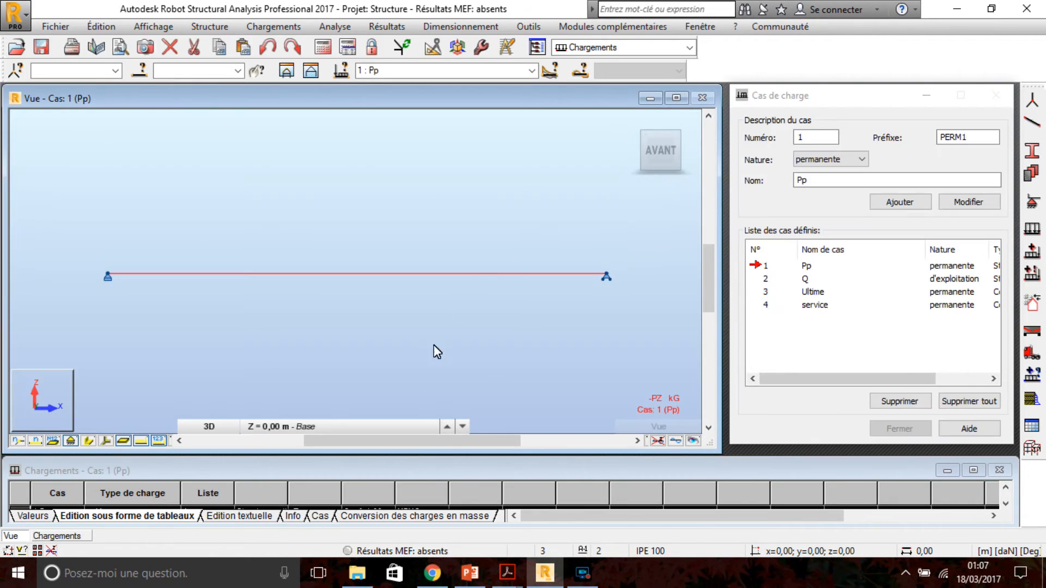
pyautogui.moveTo(420, 460); pyautogui.dragTo(443, 352)
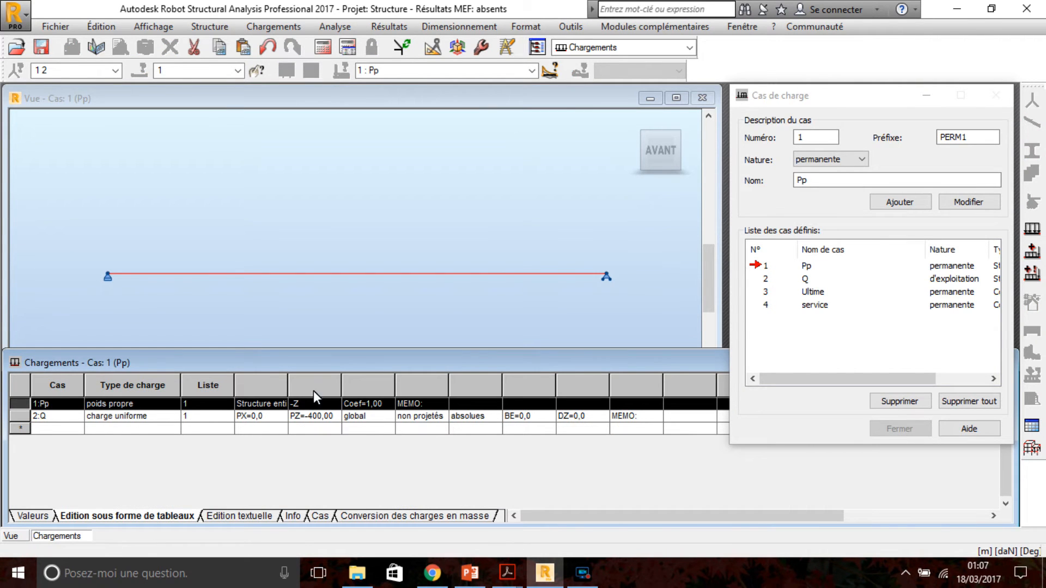
pyautogui.moveTo(351, 354); pyautogui.dragTo(348, 375)
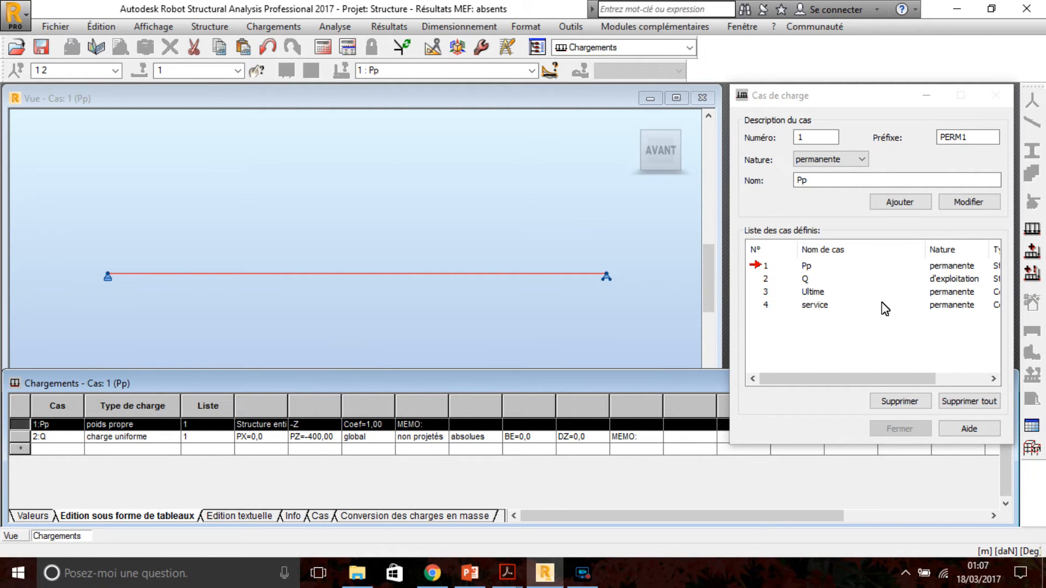
# Edit the PZ value of the uniform load in case Q and return to the Démarrage layout
pyautogui.click(326, 440)
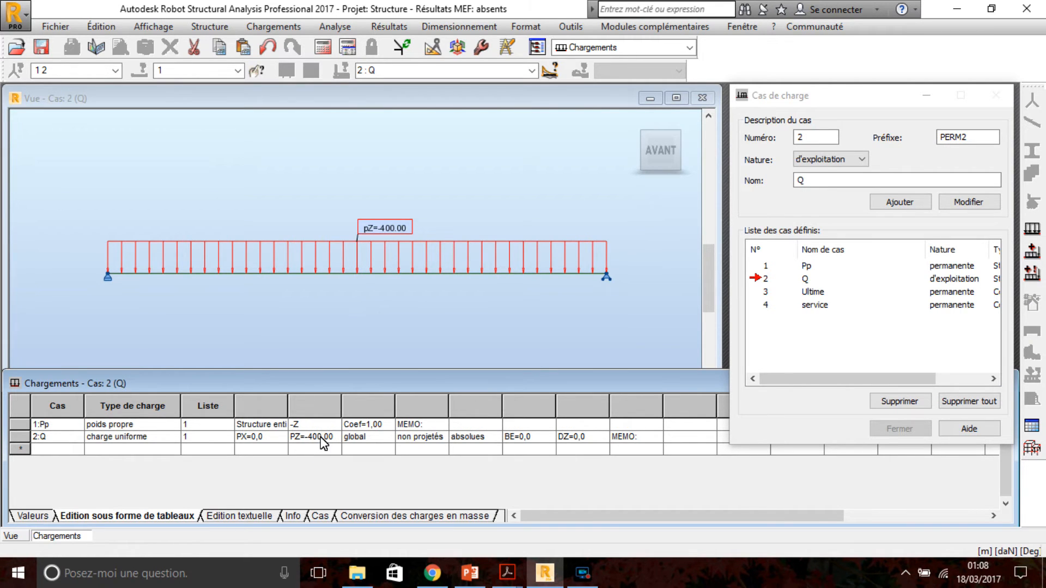
pyautogui.moveTo(325, 440); pyautogui.dragTo(314, 442)
pyautogui.press('BackSpace')
pyautogui.press('Tab')
pyautogui.click(665, 47)
pyautogui.click(615, 75)
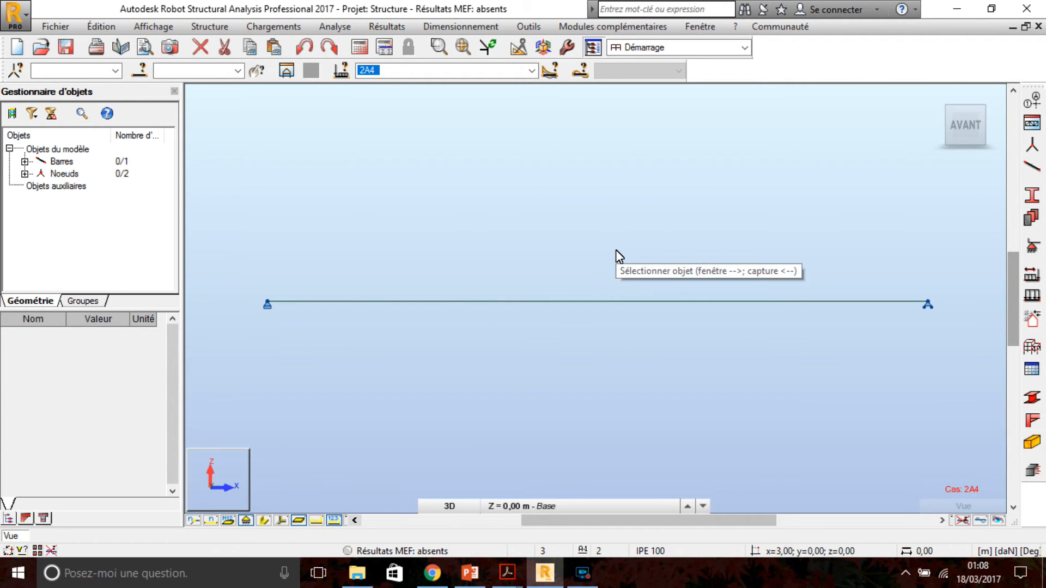
pyautogui.click(378, 26)
pyautogui.click(410, 81)
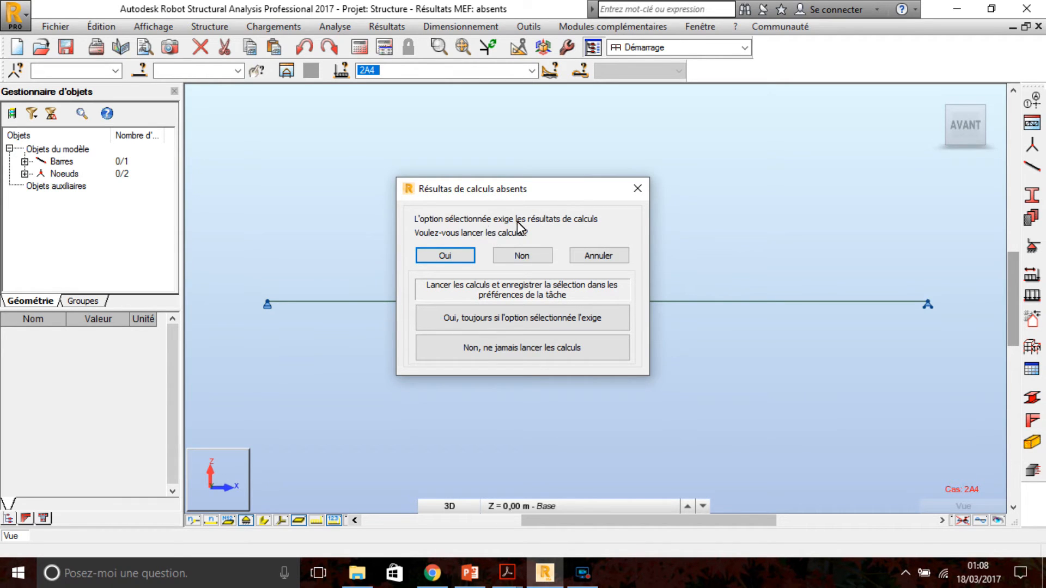
pyautogui.click(635, 192)
# Run the structural calculation and open the bar result diagrams settings
pyautogui.click(354, 46)
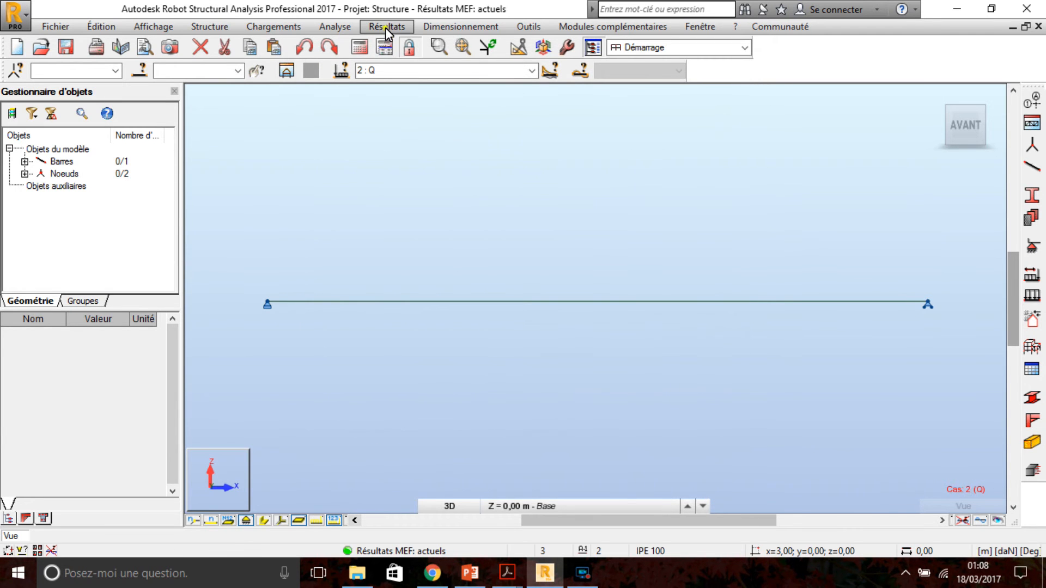
pyautogui.click(384, 28)
pyautogui.click(406, 78)
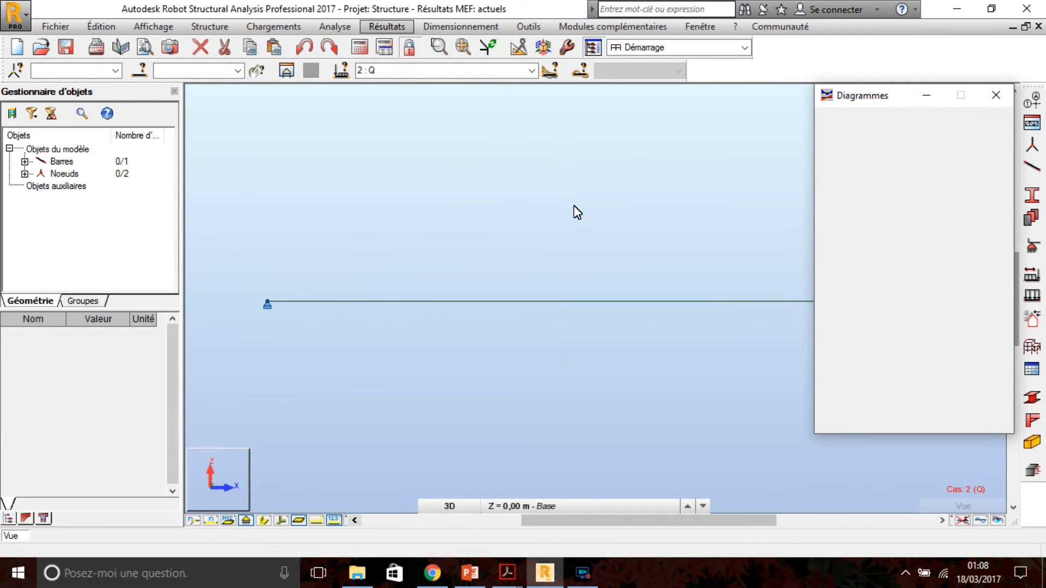
pyautogui.moveTo(851, 102); pyautogui.dragTo(627, 120)
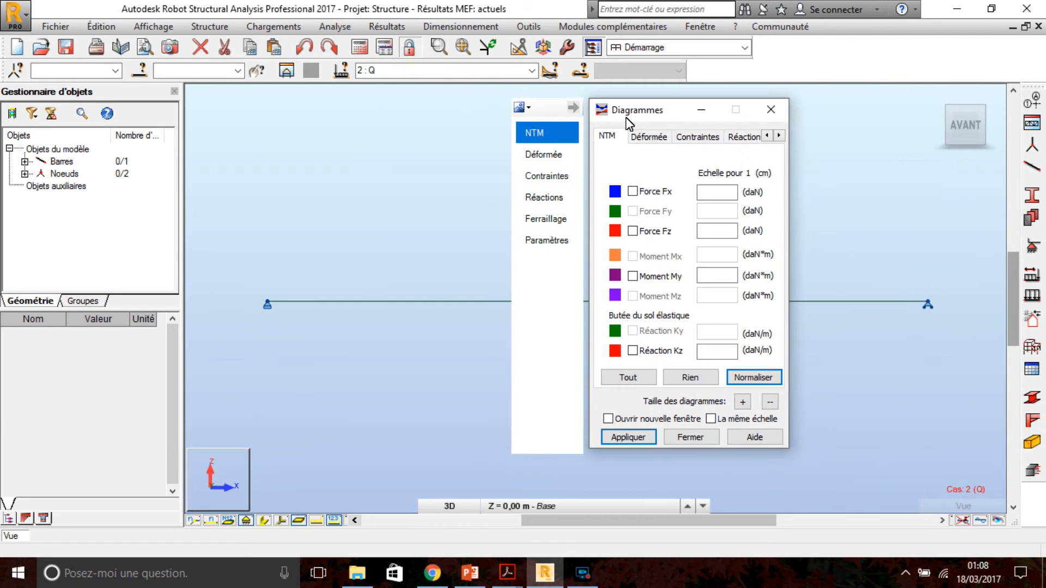
# Set the diagram descriptions to text and the positive and negative values to differentiated
pyautogui.click(548, 241)
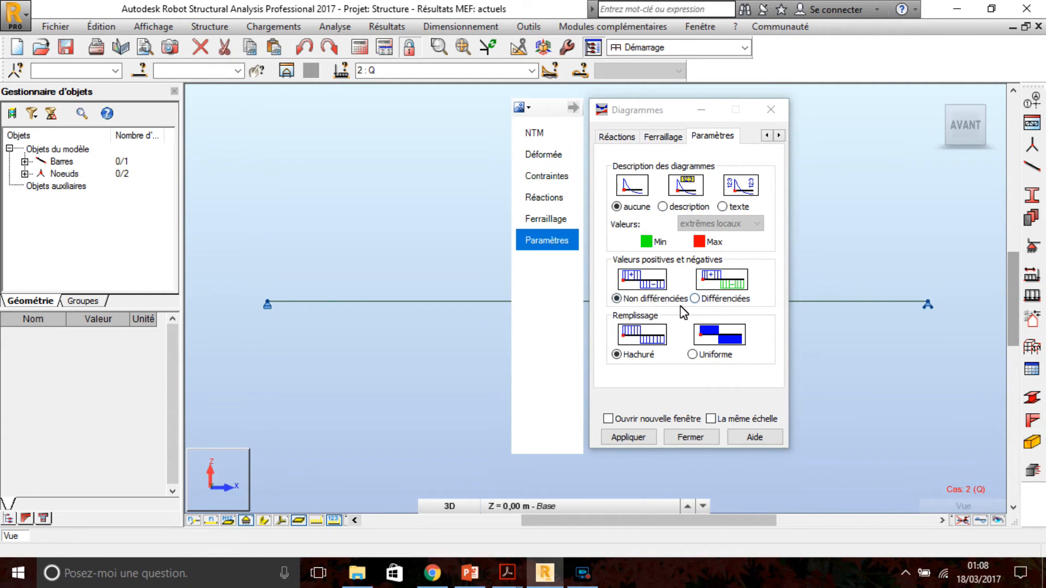
pyautogui.click(723, 208)
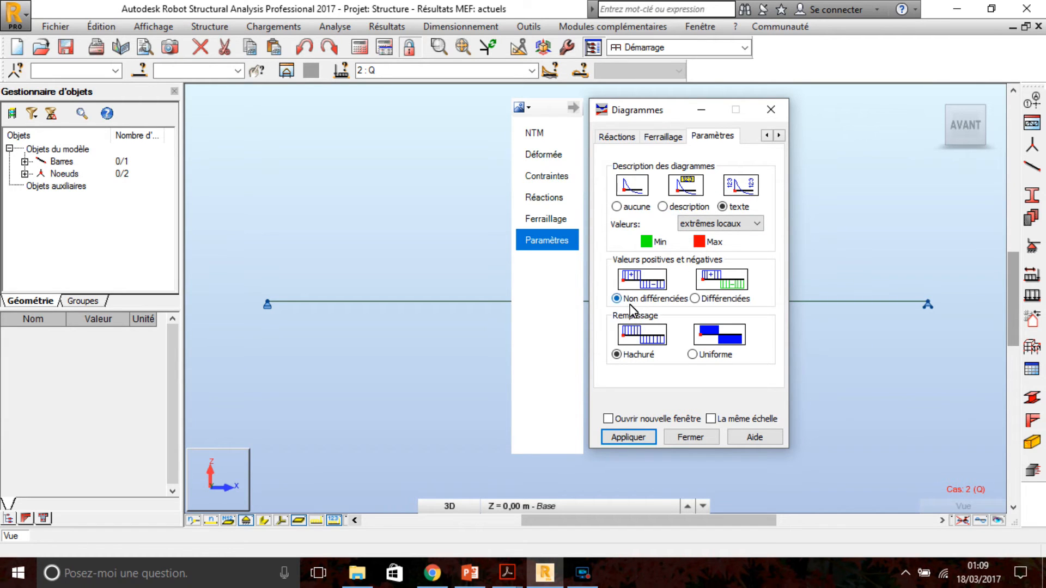
pyautogui.click(695, 298)
# Display the bending moment My diagram on the beam for load case Q
pyautogui.click(551, 136)
pyautogui.moveTo(670, 118); pyautogui.dragTo(821, 136)
pyautogui.click(784, 295)
pyautogui.click(779, 456)
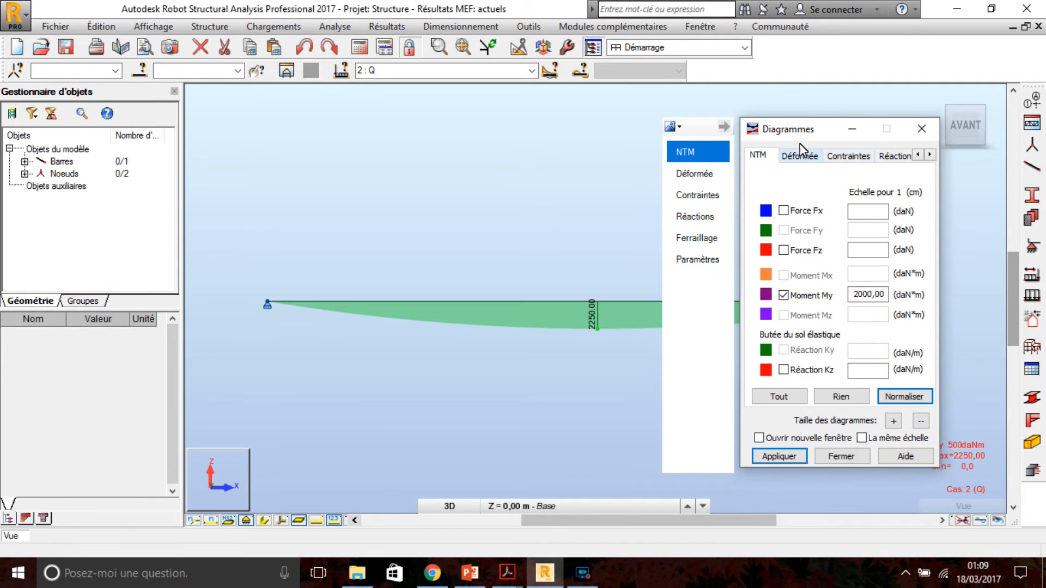
pyautogui.moveTo(806, 131); pyautogui.dragTo(551, 397)
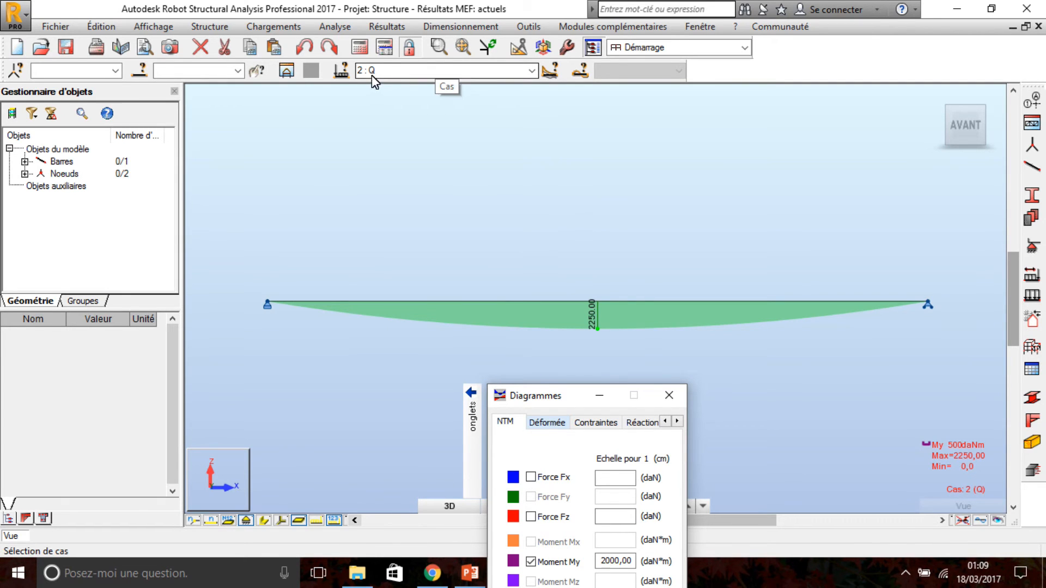
# Compare the My diagrams for load case Pp and the Ultime and service combinations, finishing on Ultime
pyautogui.click(531, 72)
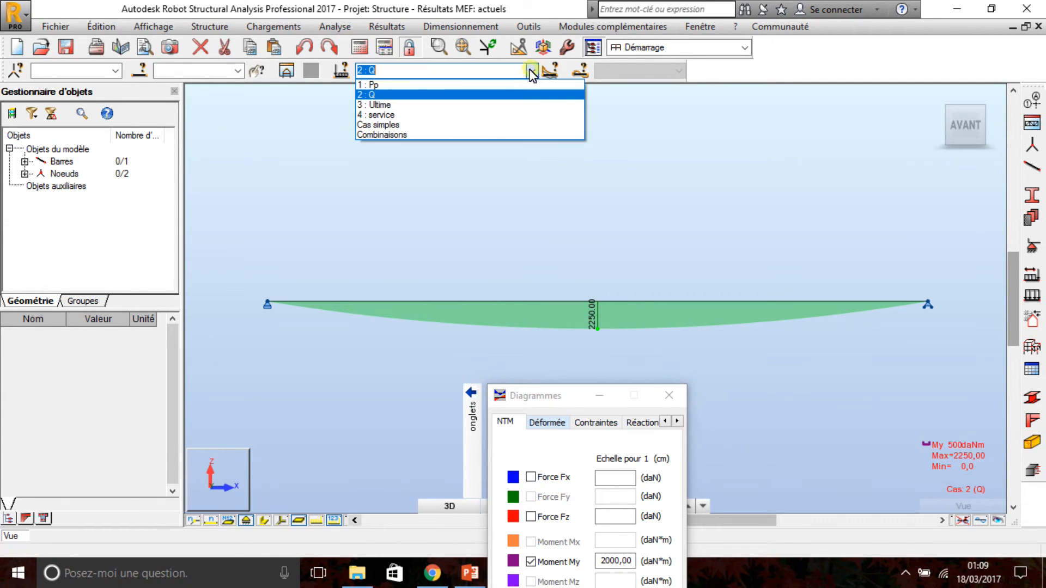
pyautogui.click(490, 85)
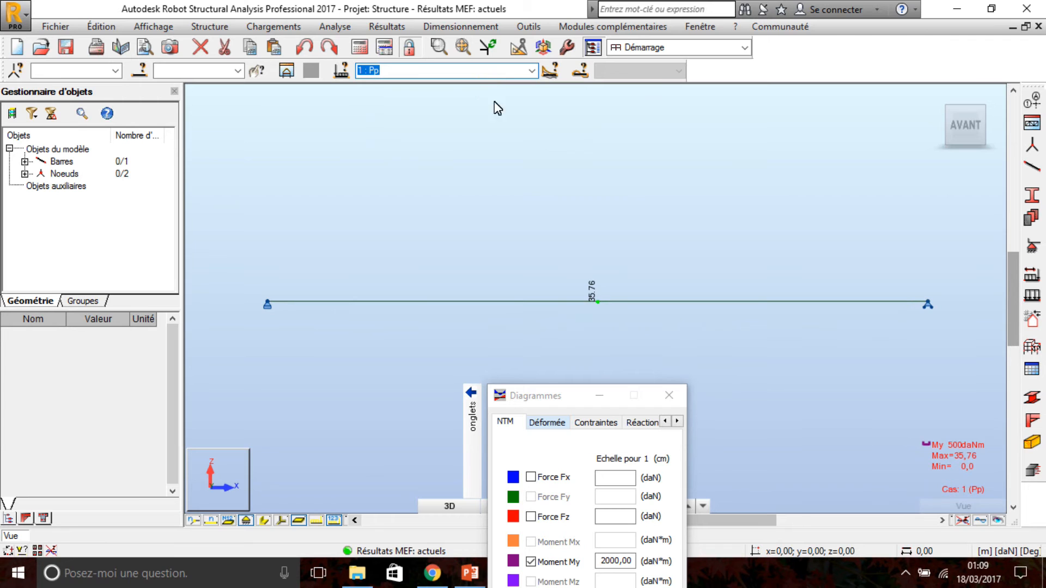
pyautogui.click(532, 71)
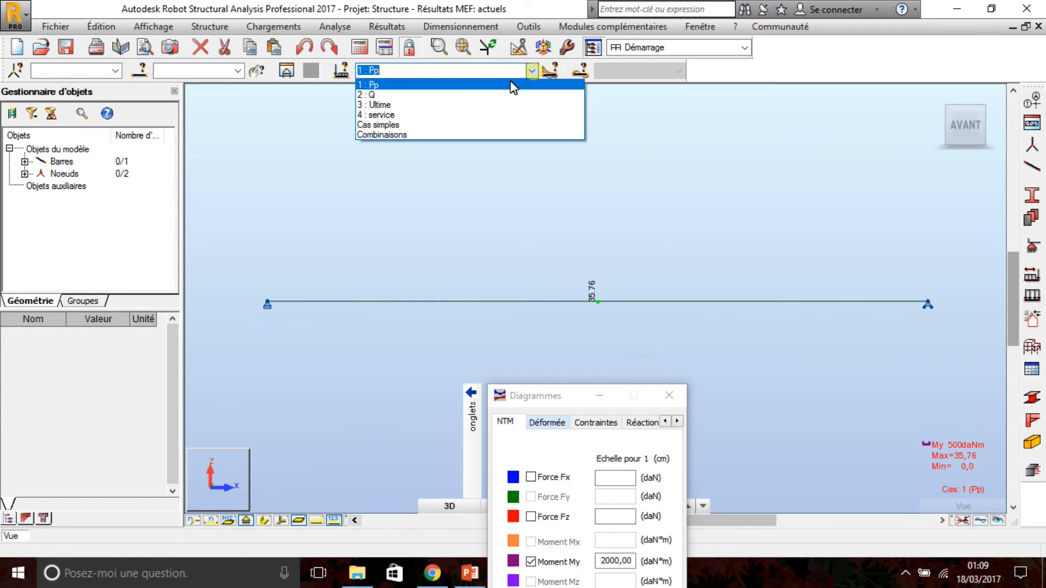
pyautogui.click(472, 106)
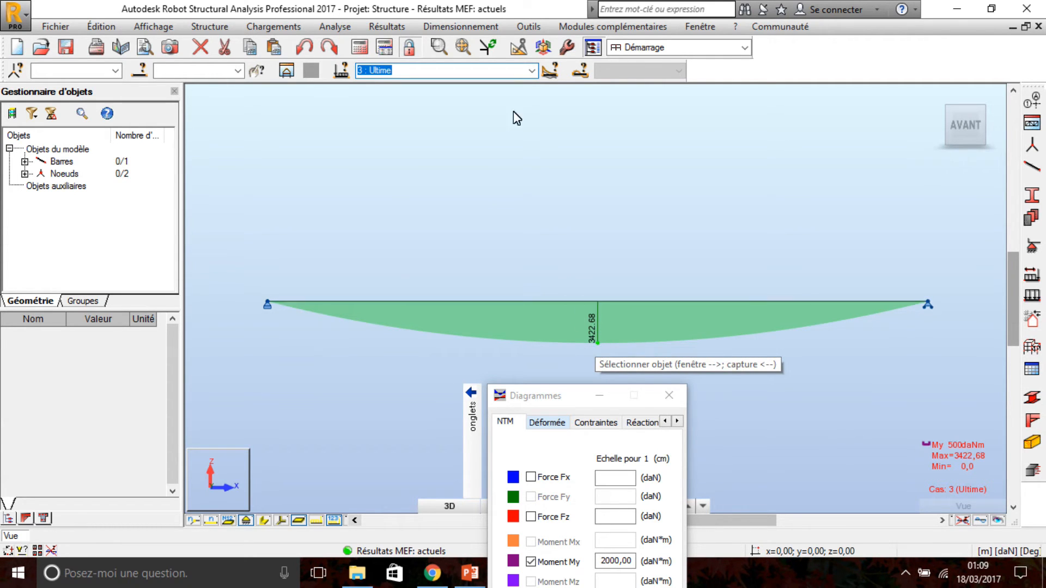
pyautogui.click(531, 70)
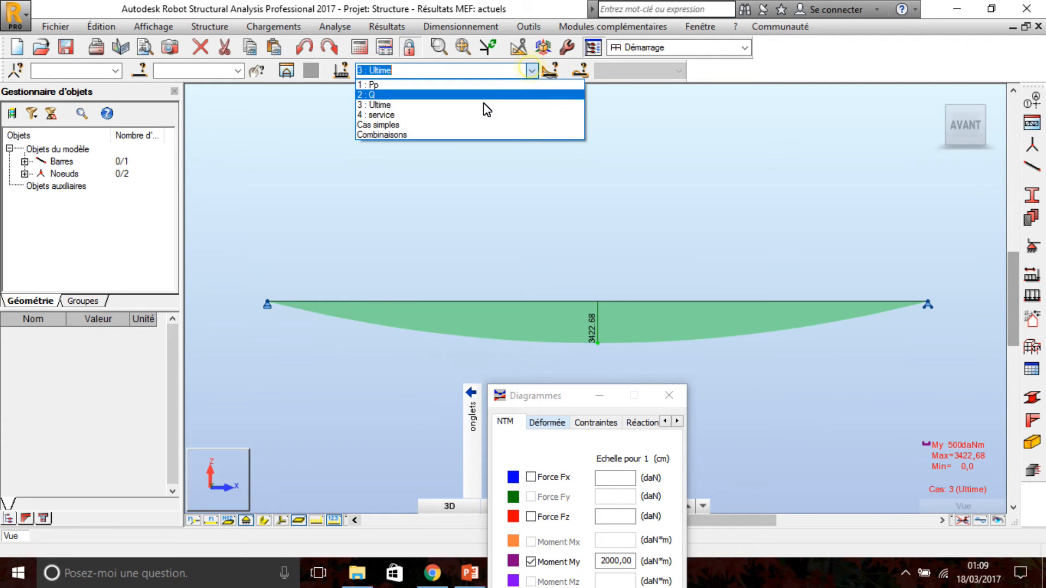
pyautogui.click(476, 116)
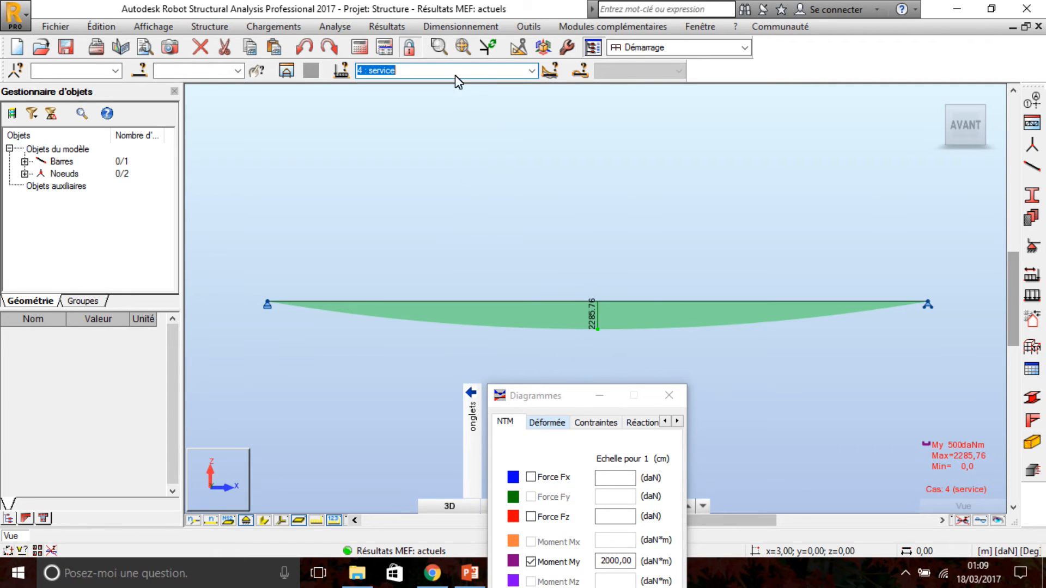
pyautogui.click(531, 74)
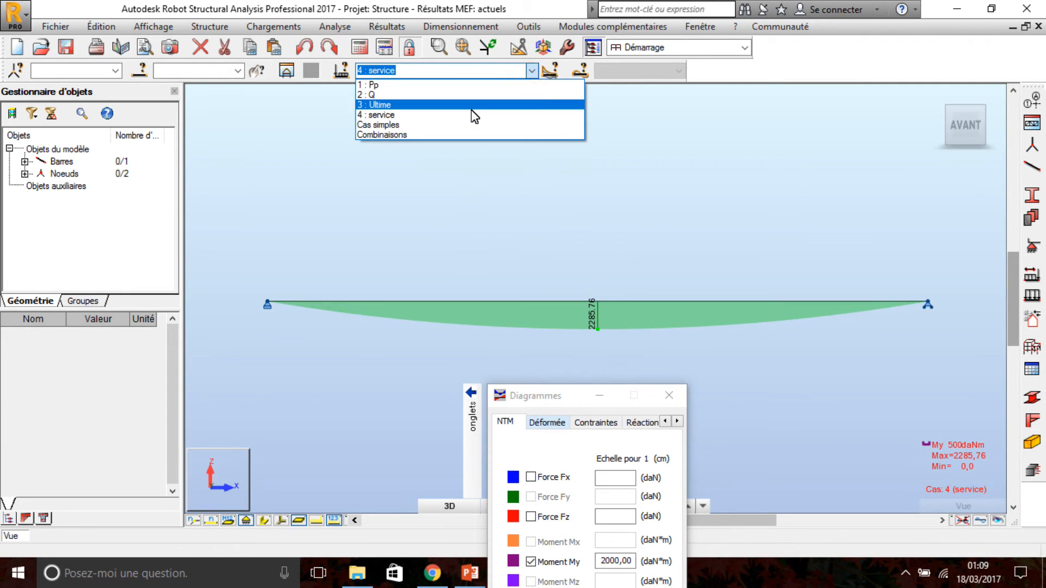
pyautogui.click(474, 108)
# Replace the My diagram with the shear force Fz diagram for the Ultime combination
pyautogui.moveTo(561, 405); pyautogui.dragTo(537, 143)
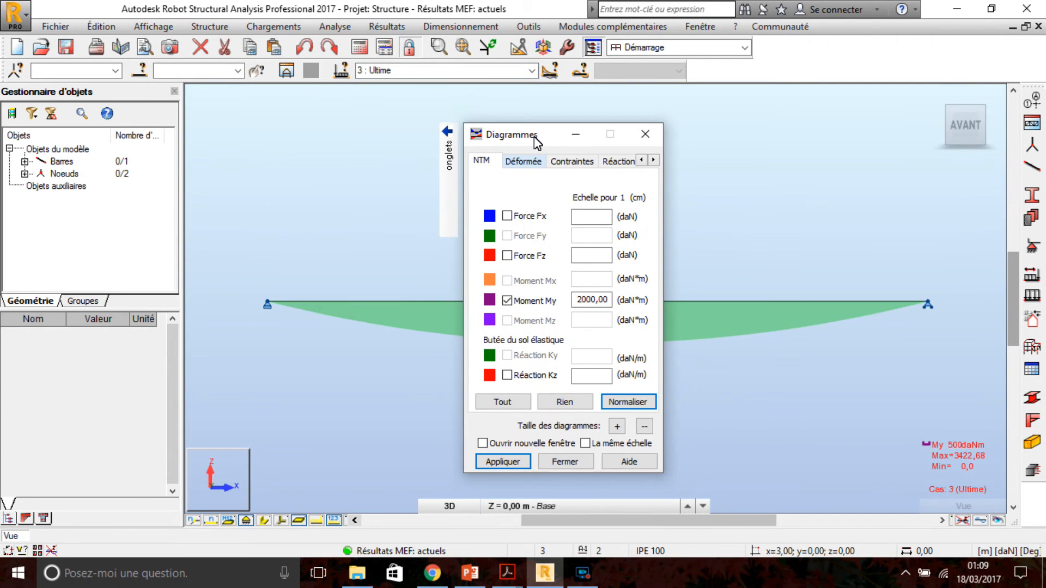
pyautogui.click(507, 301)
pyautogui.click(507, 256)
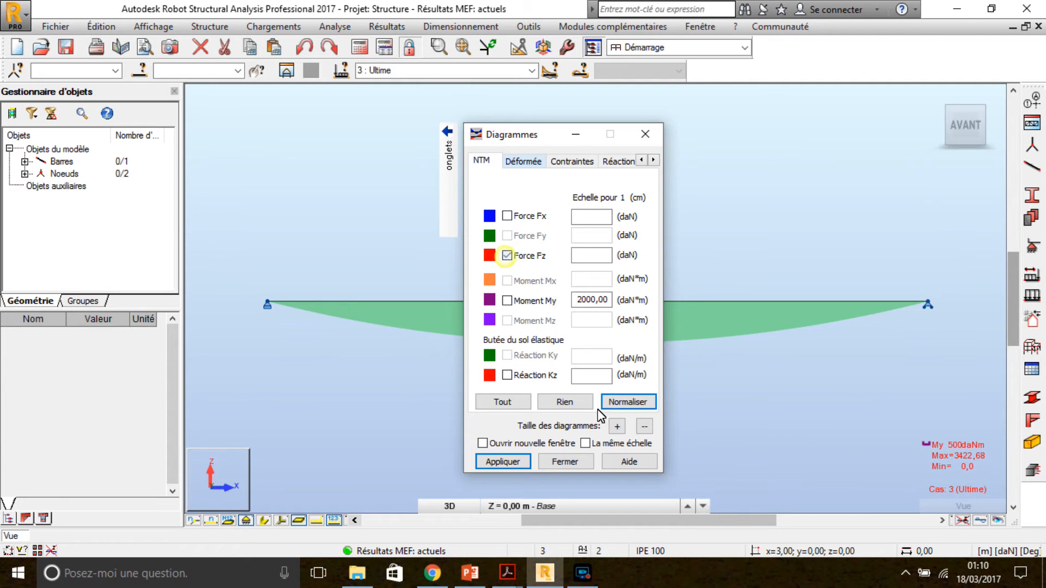
pyautogui.click(517, 462)
pyautogui.moveTo(529, 137); pyautogui.dragTo(665, 141)
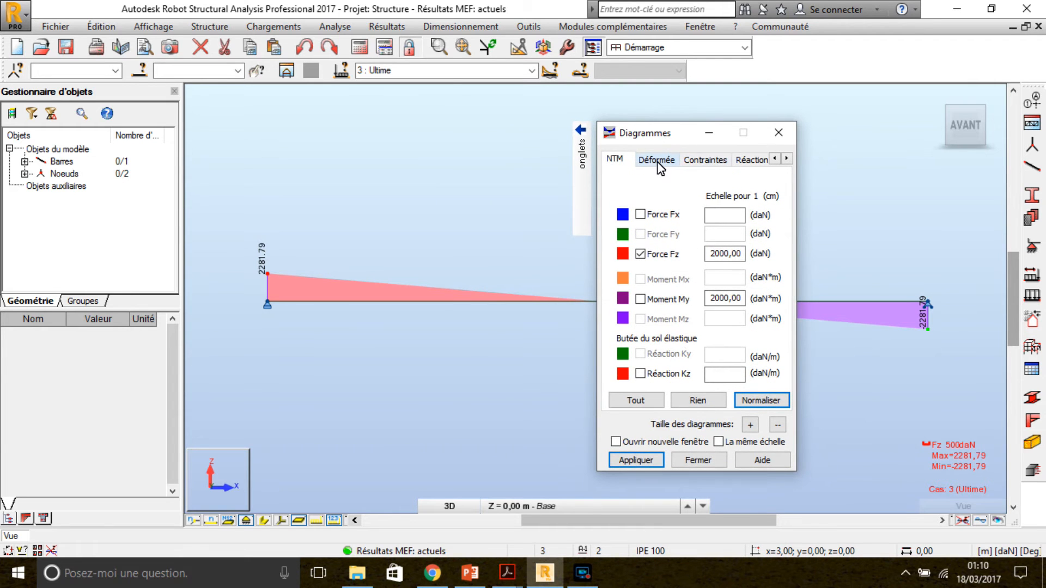
# Display the support reactions FX and FZ with their descriptions for the Ultime combination
pyautogui.click(751, 160)
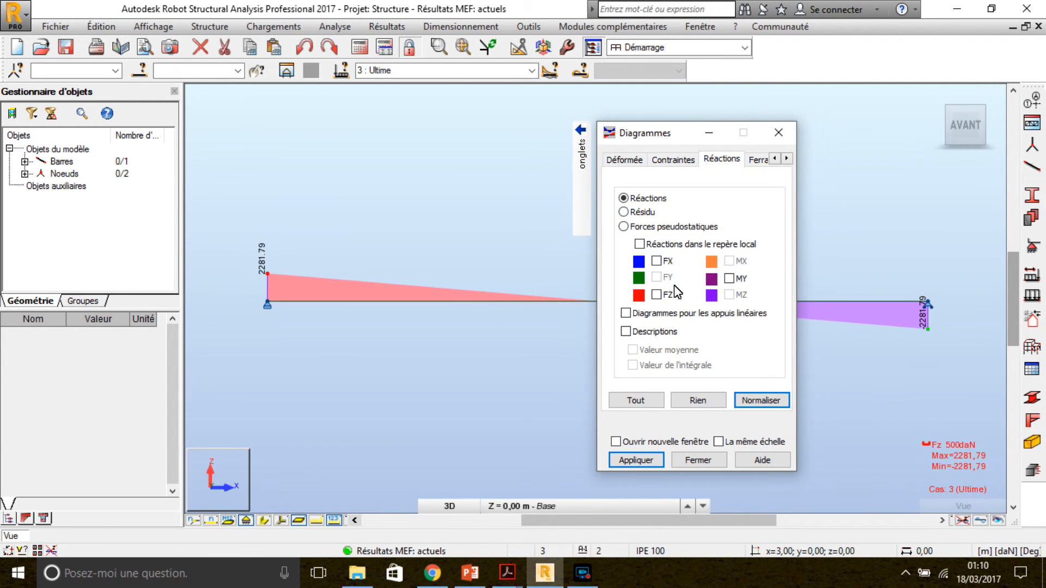
pyautogui.click(655, 295)
pyautogui.click(657, 261)
pyautogui.click(652, 459)
pyautogui.click(626, 331)
pyautogui.click(641, 461)
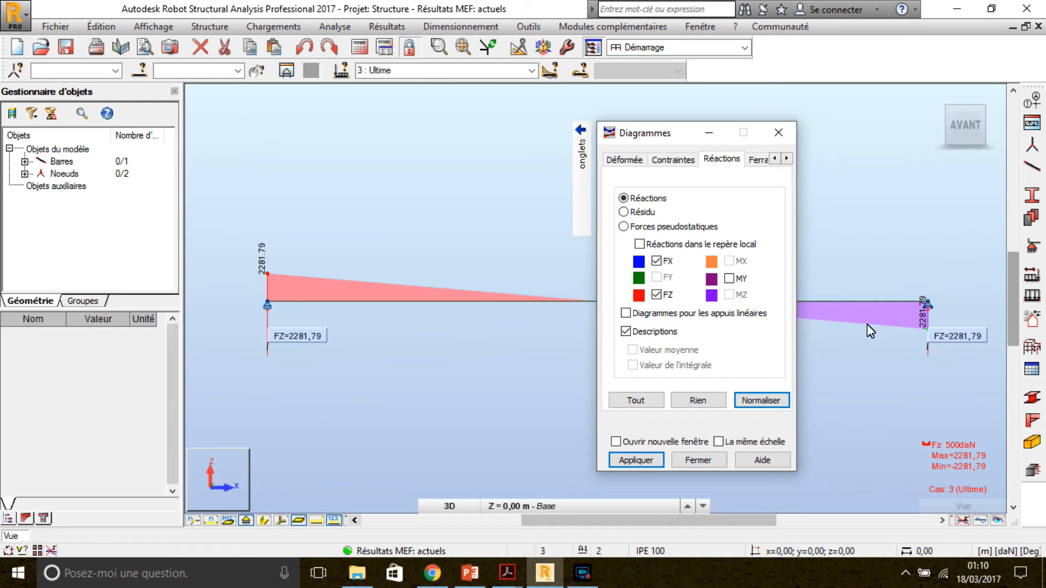
# Remove the shear force Fz diagram from the beam
pyautogui.click(632, 164)
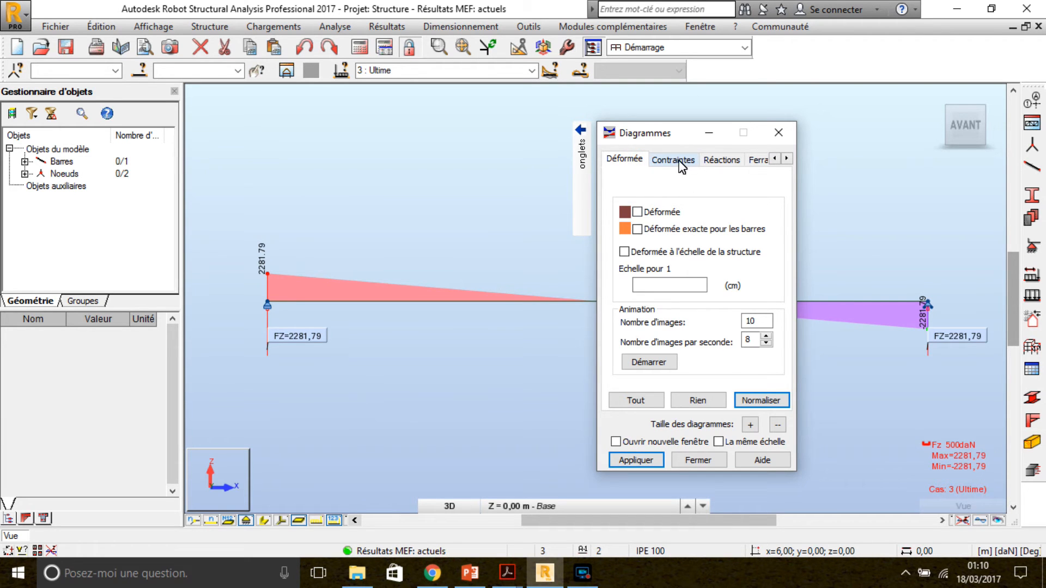
pyautogui.click(774, 161)
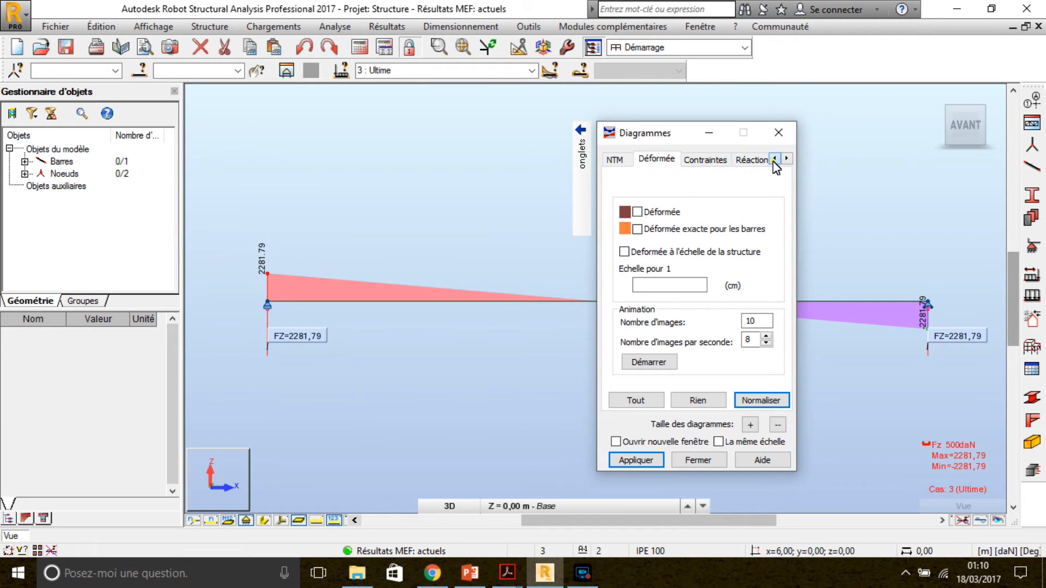
pyautogui.click(615, 161)
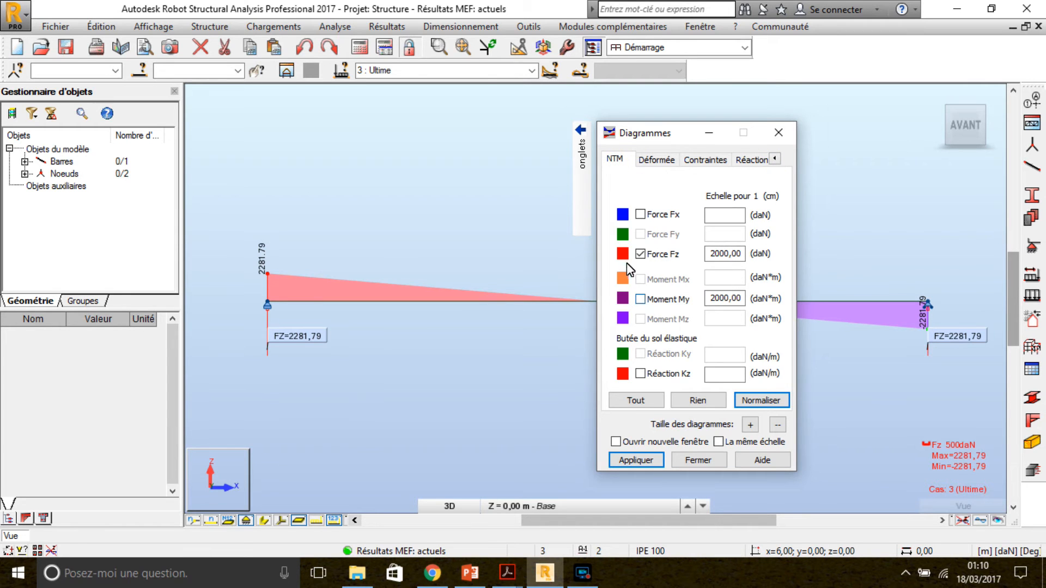
pyautogui.click(640, 254)
pyautogui.click(650, 459)
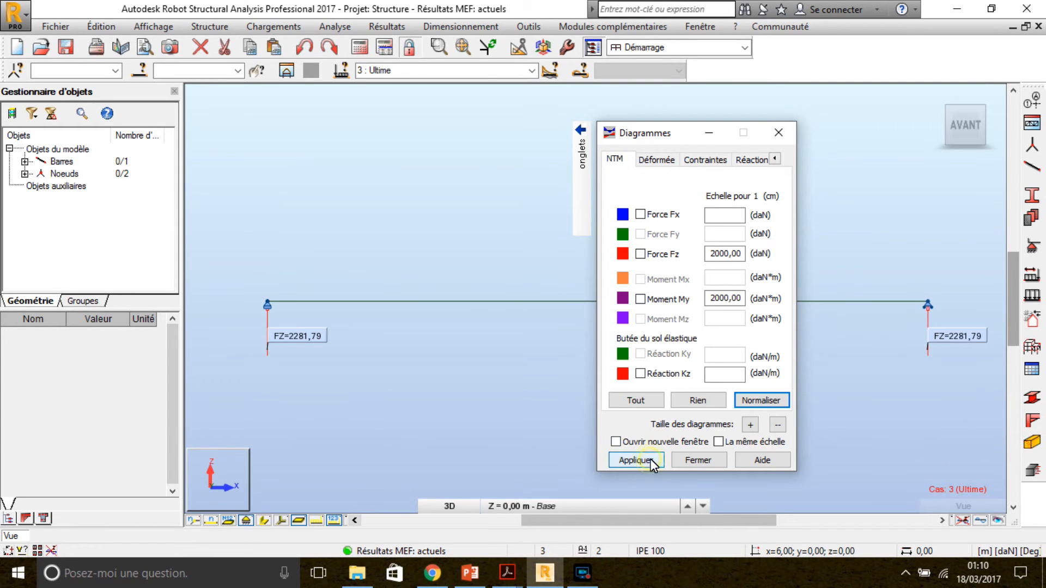
# Display the beam's deformed shape (Déformée) for the Ultime combination, clear the diagram settings out of the way and close them
pyautogui.click(664, 162)
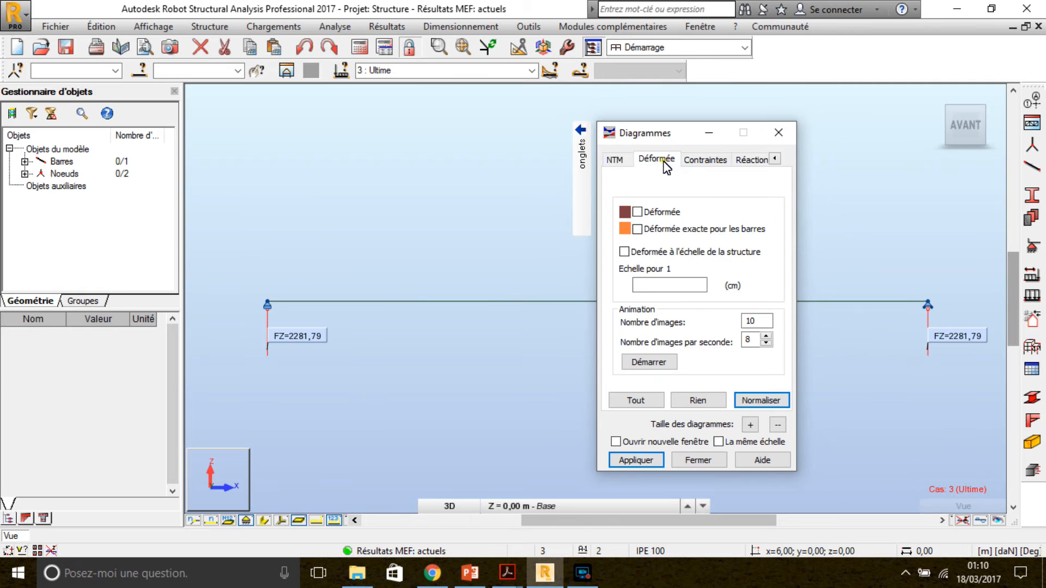
pyautogui.click(638, 213)
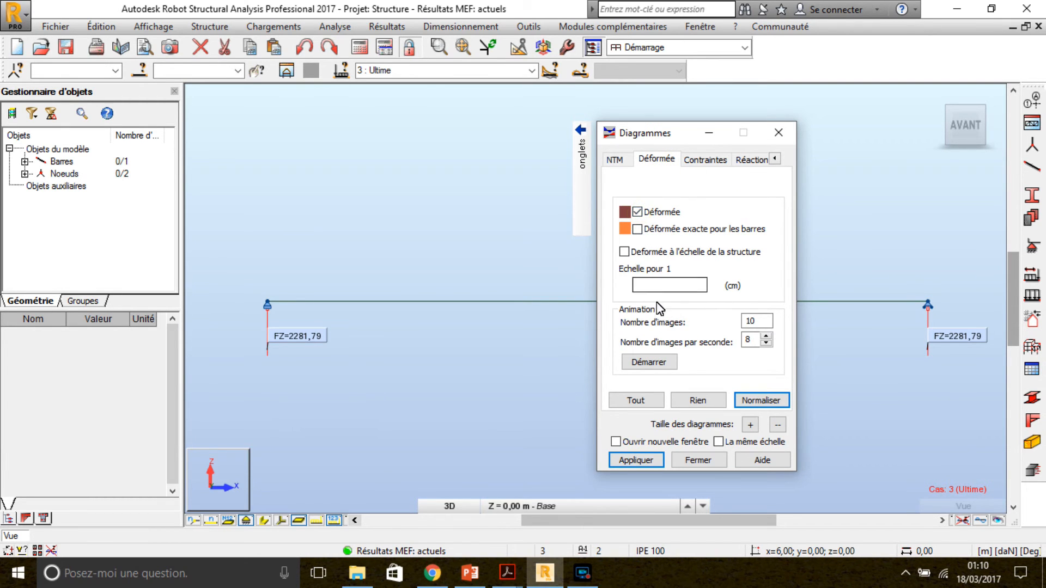
pyautogui.click(624, 252)
pyautogui.click(624, 252)
pyautogui.click(648, 464)
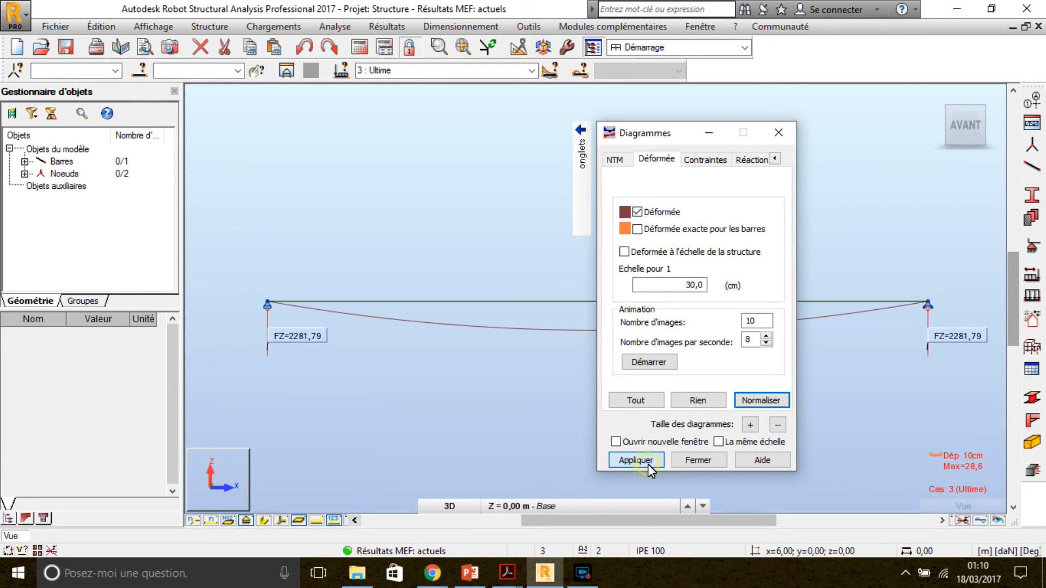
pyautogui.moveTo(667, 137); pyautogui.dragTo(523, 82)
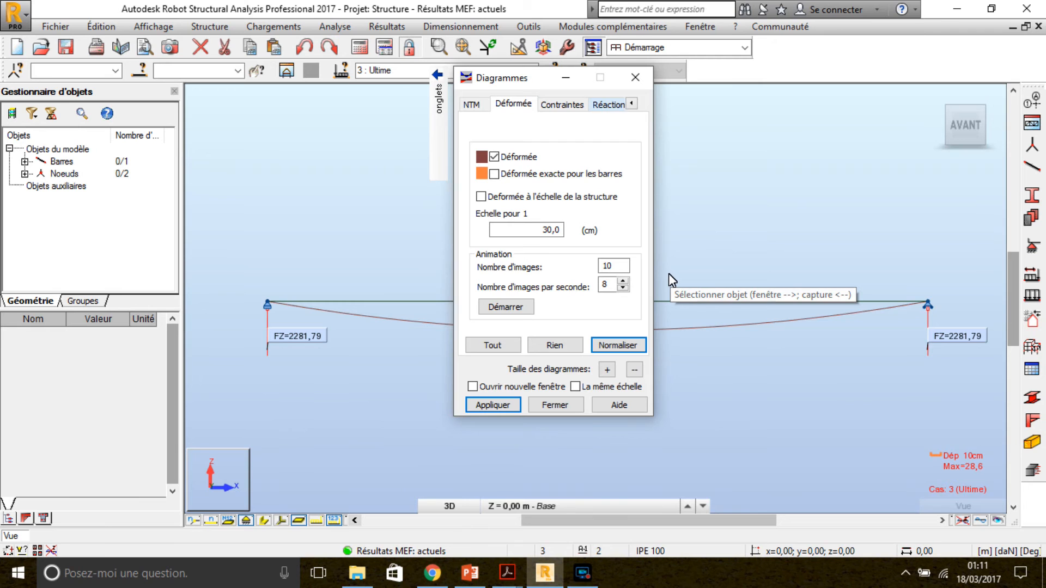
pyautogui.click(636, 78)
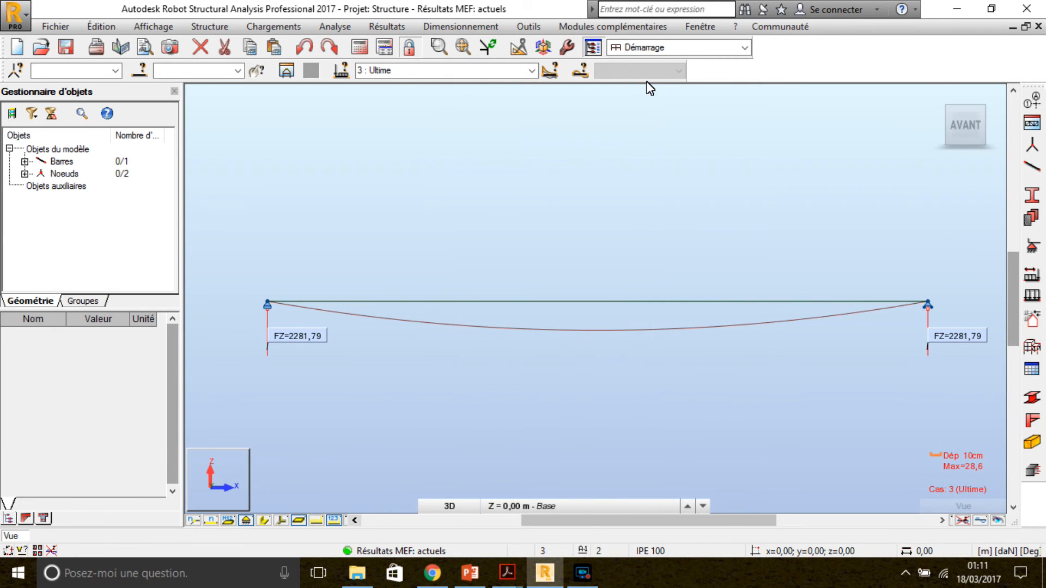
# Reopen the diagram settings and turn off the deformed shape on the beam
pyautogui.click(380, 27)
pyautogui.click(415, 78)
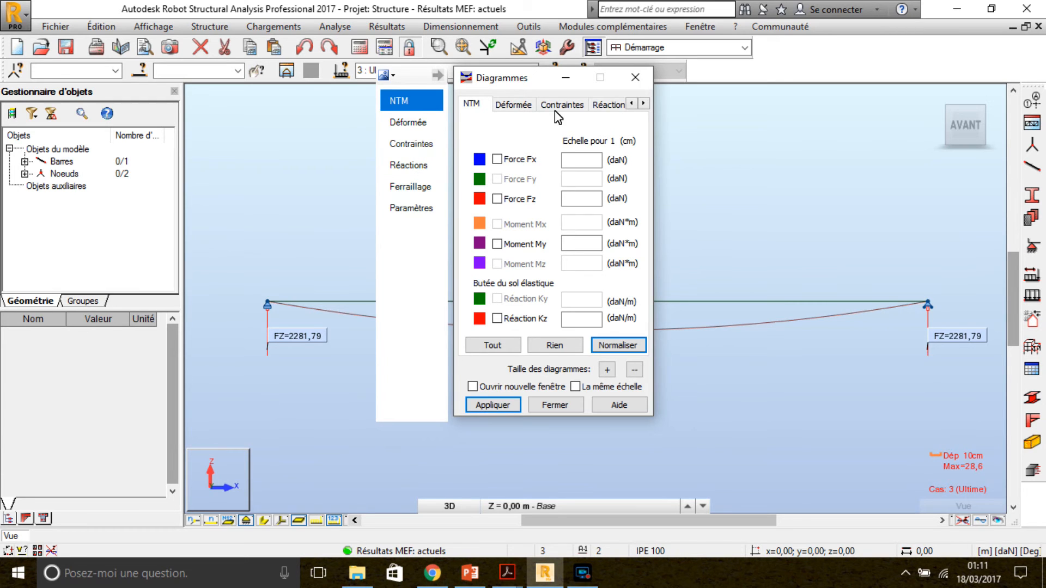
pyautogui.click(643, 104)
pyautogui.click(643, 104)
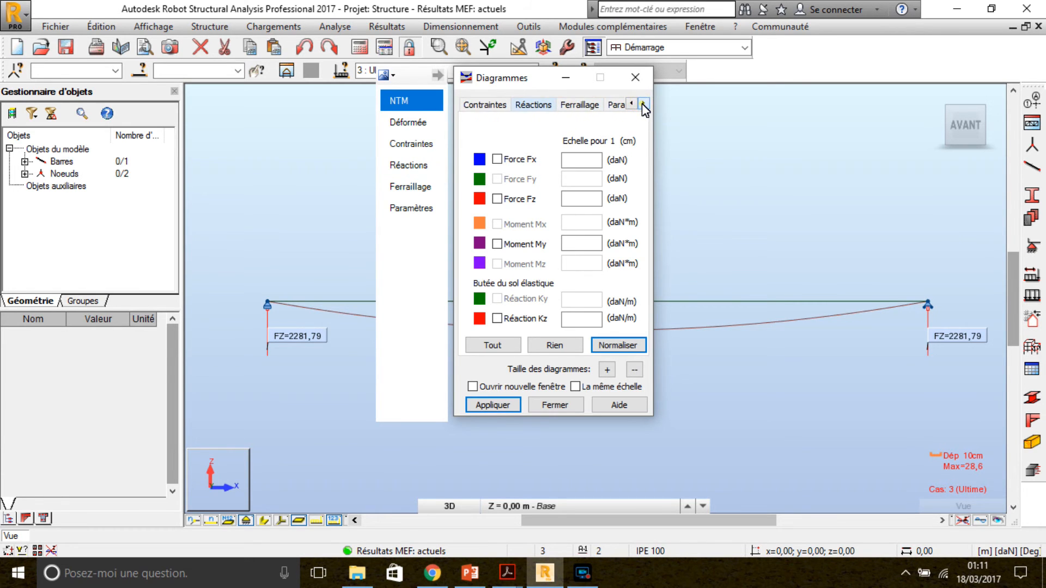
pyautogui.click(644, 107)
pyautogui.click(631, 107)
pyautogui.click(630, 105)
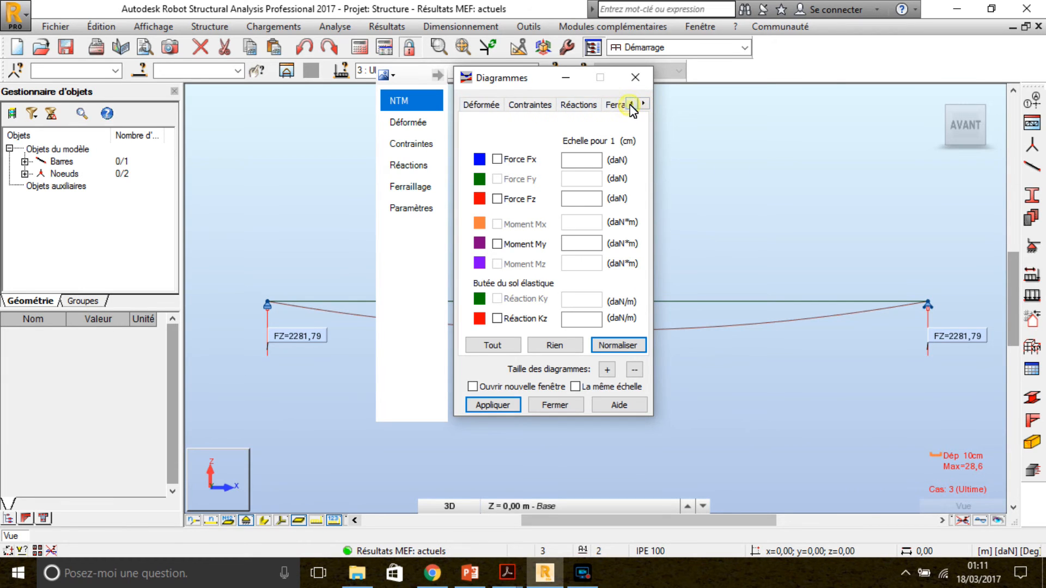
pyautogui.click(493, 109)
pyautogui.click(496, 406)
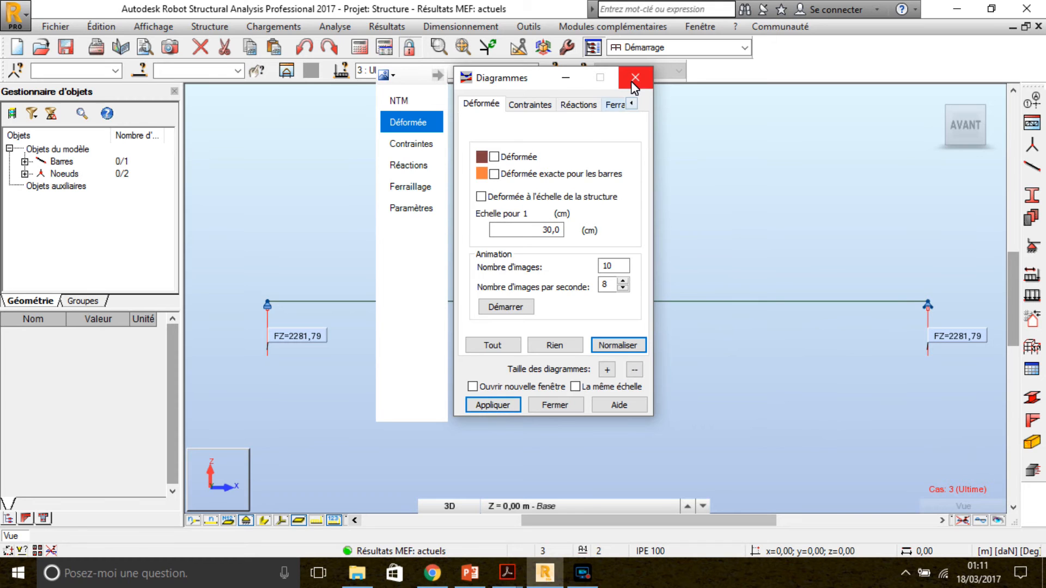
# Turn off the FX and FZ support reactions and close the diagram settings
pyautogui.click(592, 106)
pyautogui.click(514, 240)
pyautogui.click(513, 206)
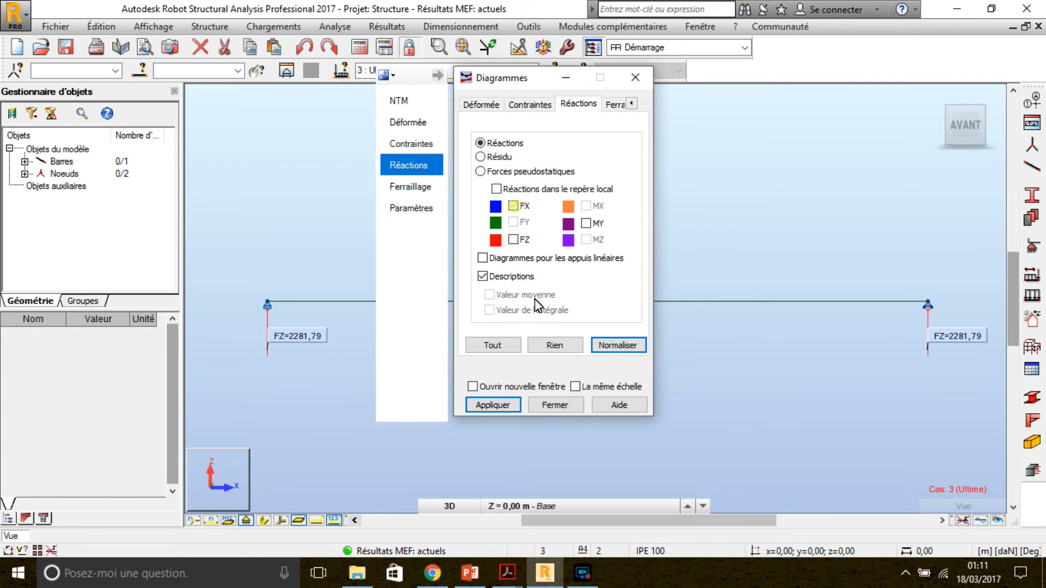
pyautogui.click(505, 407)
pyautogui.click(636, 78)
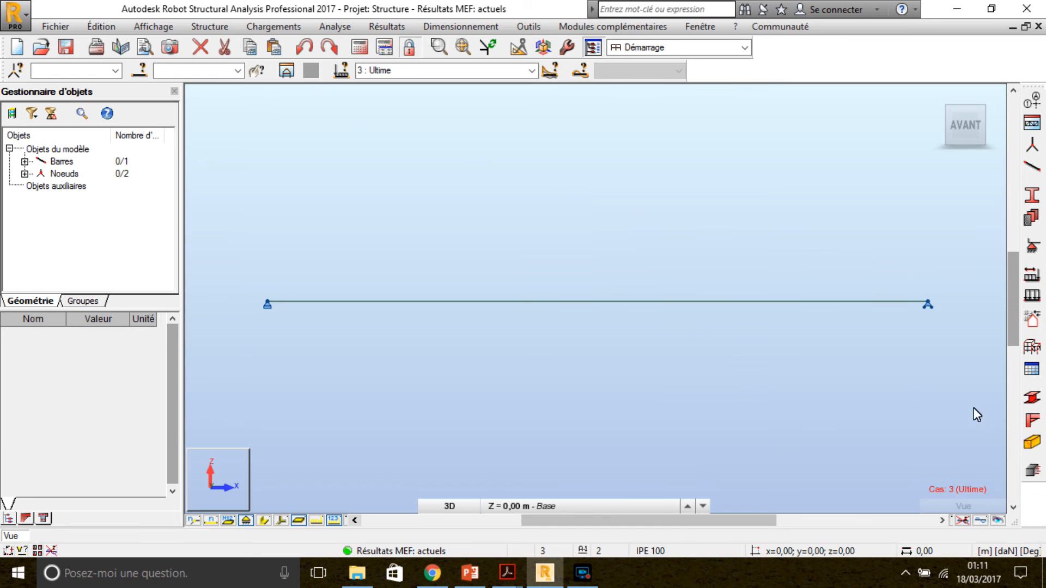
# In the steel design workspace, create family 1 containing member 1 and show the bar numbers in the view
pyautogui.click(1038, 399)
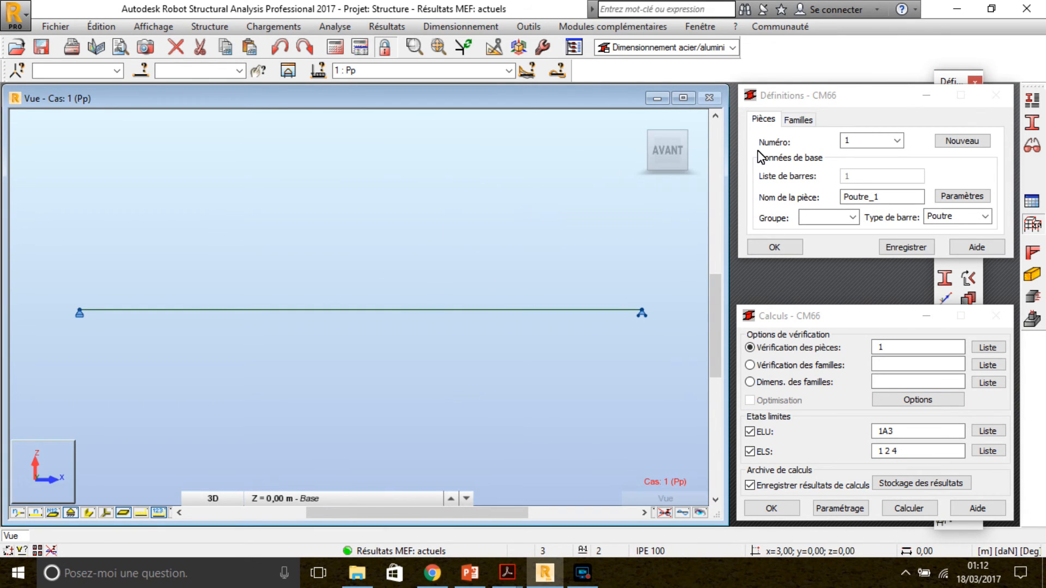
pyautogui.click(791, 120)
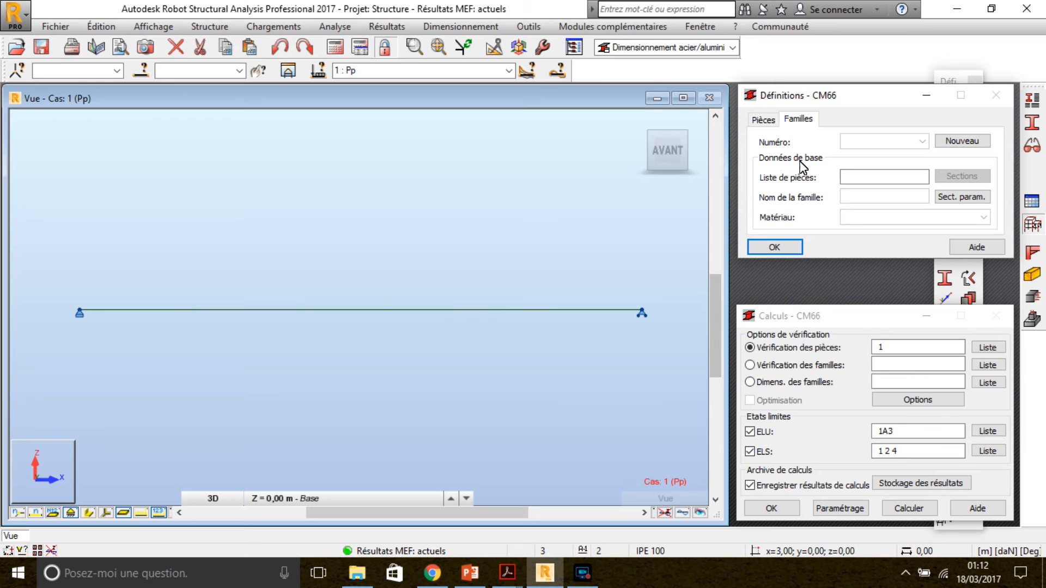
pyautogui.click(969, 141)
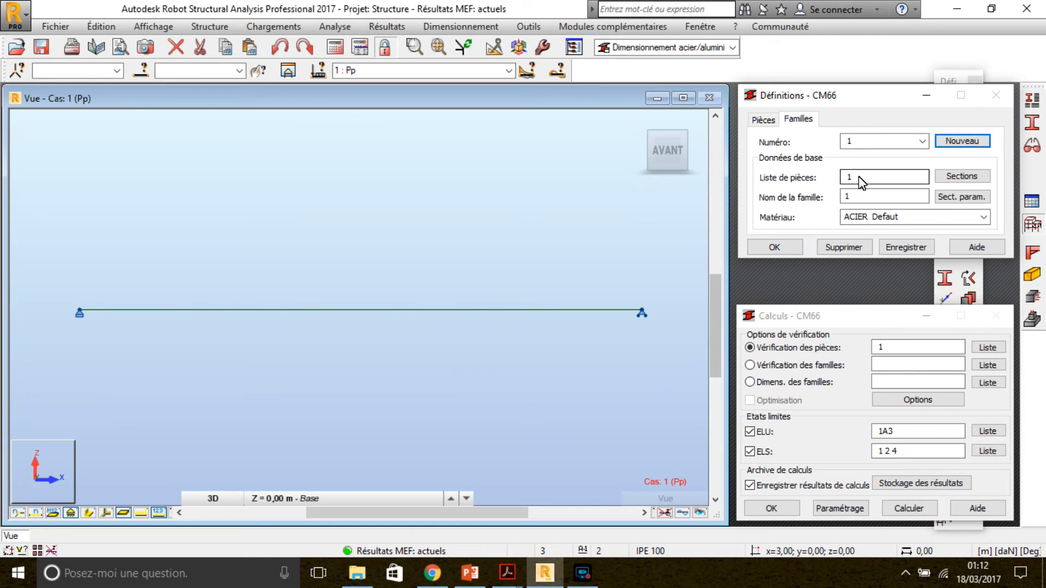
pyautogui.click(876, 179)
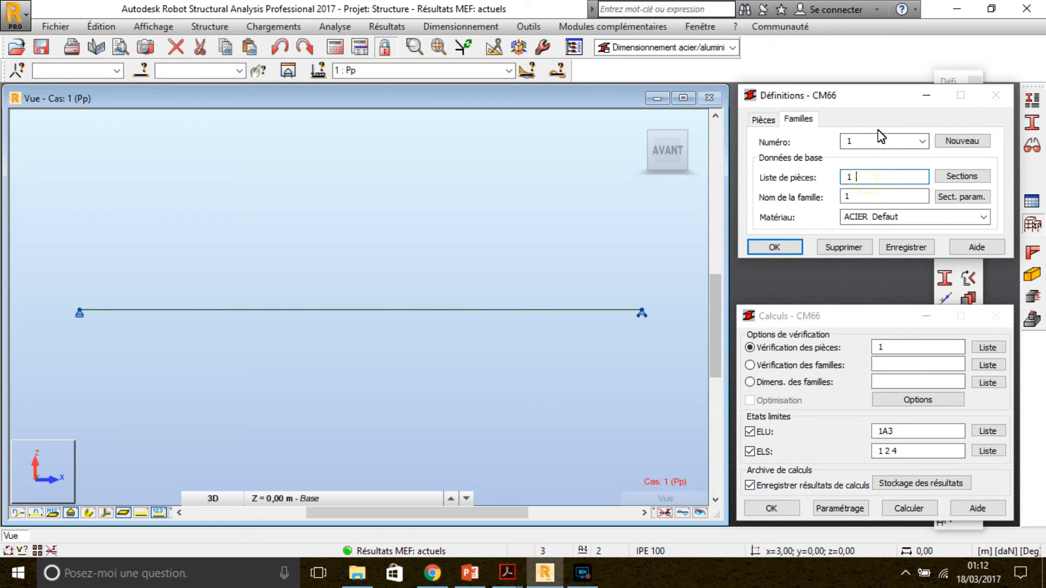
pyautogui.doubleClick(855, 181)
pyautogui.click(33, 515)
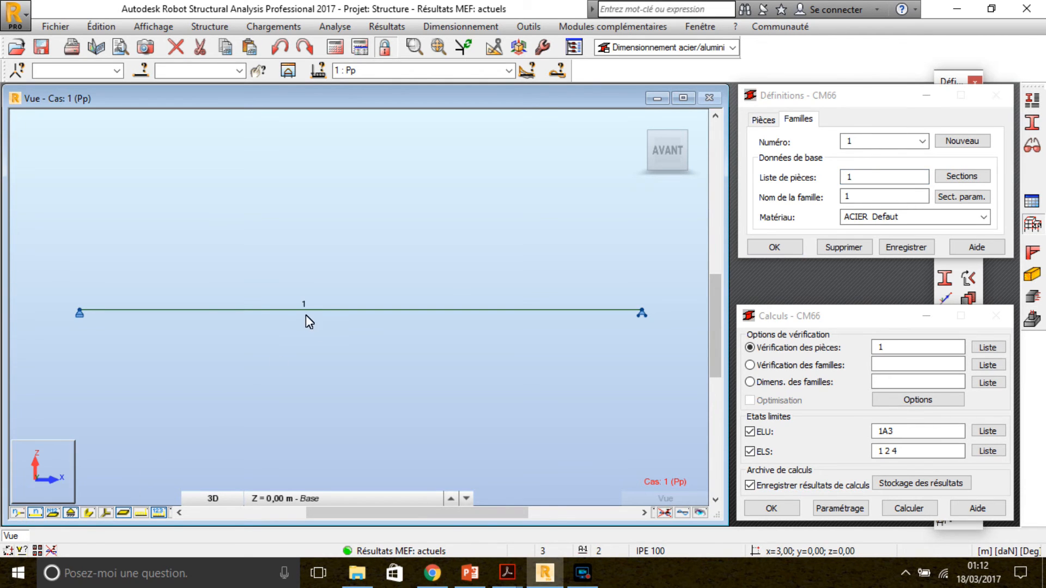
# Use the OTUA database for the family's section selection and add the HEA profiles
pyautogui.click(972, 178)
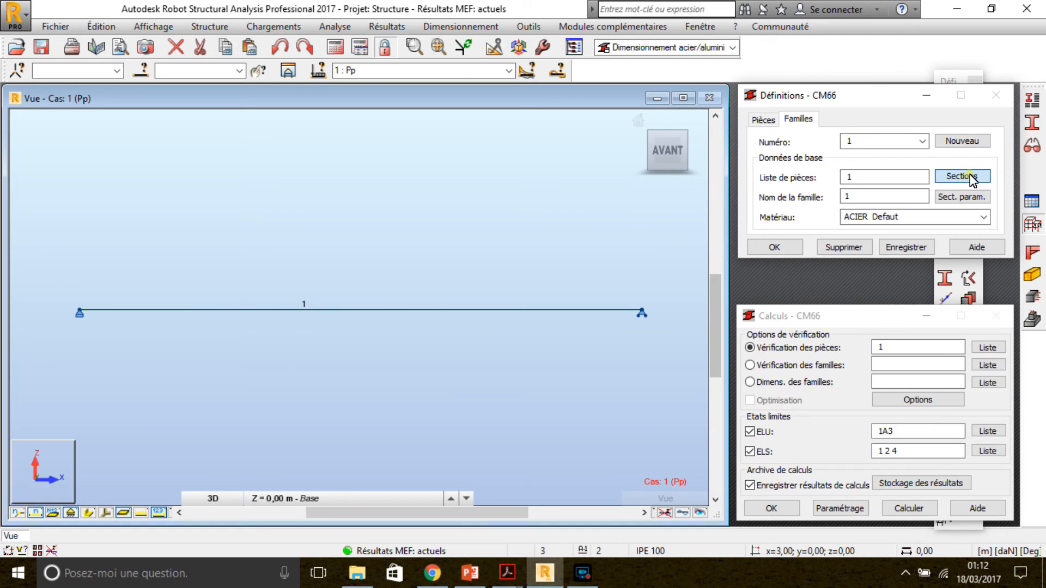
pyautogui.click(972, 177)
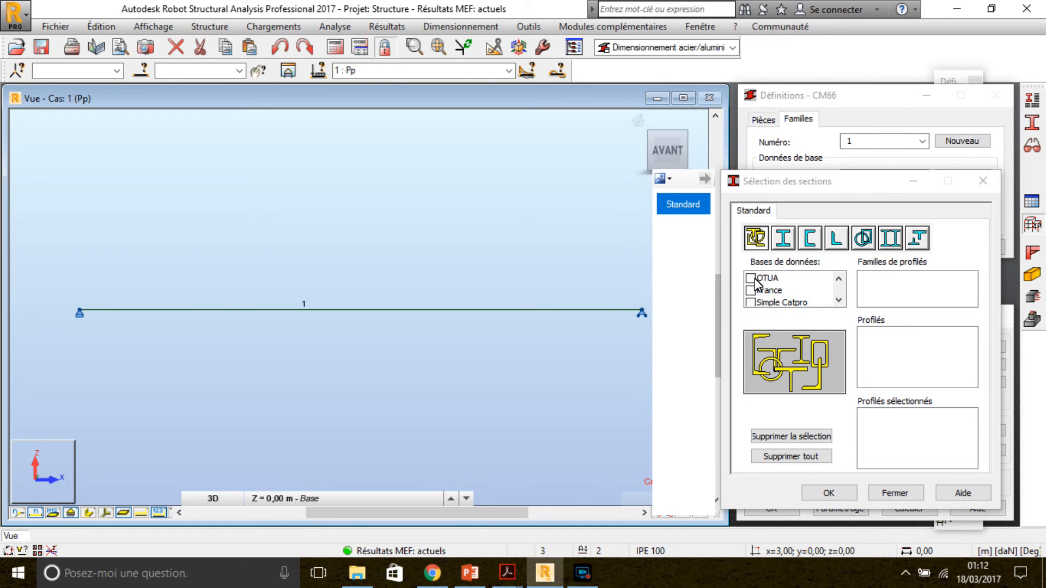
pyautogui.click(751, 279)
pyautogui.click(972, 301)
pyautogui.click(972, 302)
pyautogui.click(972, 302)
pyautogui.click(971, 301)
pyautogui.click(971, 300)
pyautogui.click(971, 300)
pyautogui.click(971, 300)
pyautogui.click(971, 300)
pyautogui.click(971, 300)
pyautogui.click(971, 300)
pyautogui.click(971, 300)
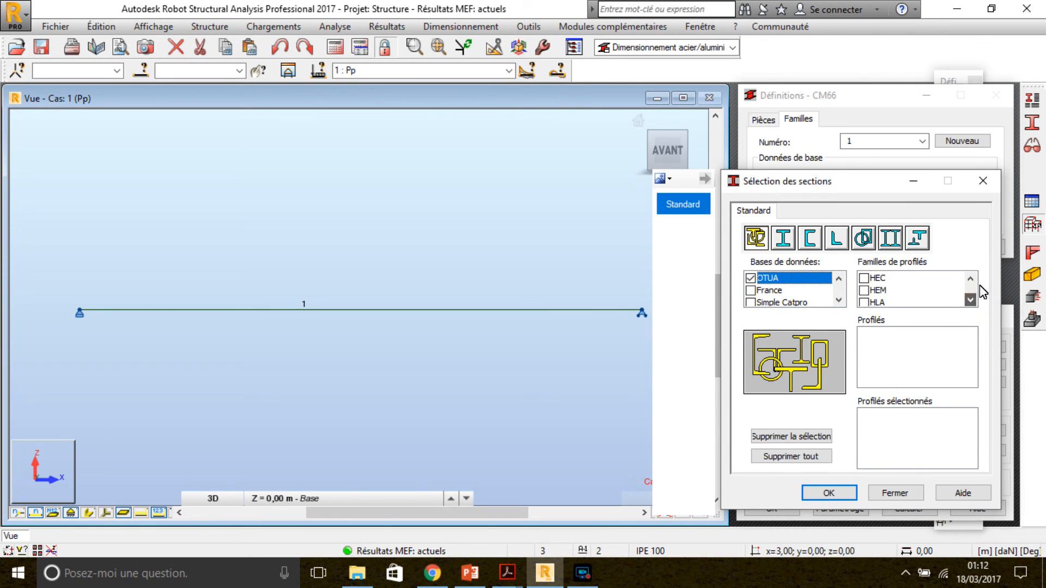
pyautogui.click(970, 279)
pyautogui.click(970, 279)
pyautogui.click(970, 279)
pyautogui.click(864, 278)
# Add the OTUA IPE profiles to the family's candidate sections and confirm the selection
pyautogui.click(971, 300)
pyautogui.click(971, 301)
pyautogui.click(971, 300)
pyautogui.click(970, 300)
pyautogui.click(971, 300)
pyautogui.click(971, 300)
pyautogui.click(971, 300)
pyautogui.click(971, 300)
pyautogui.click(970, 300)
pyautogui.click(865, 290)
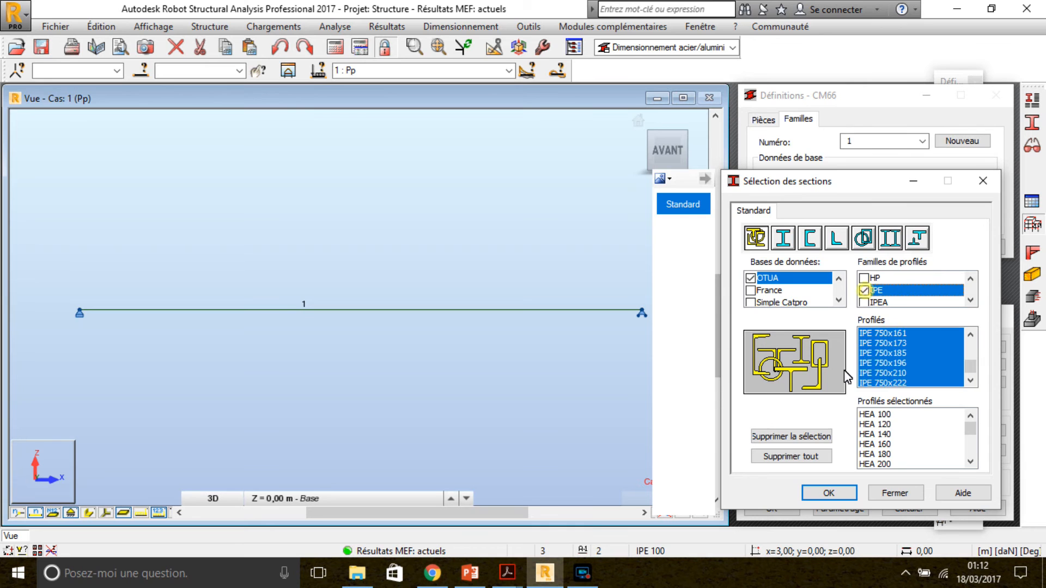
pyautogui.click(824, 493)
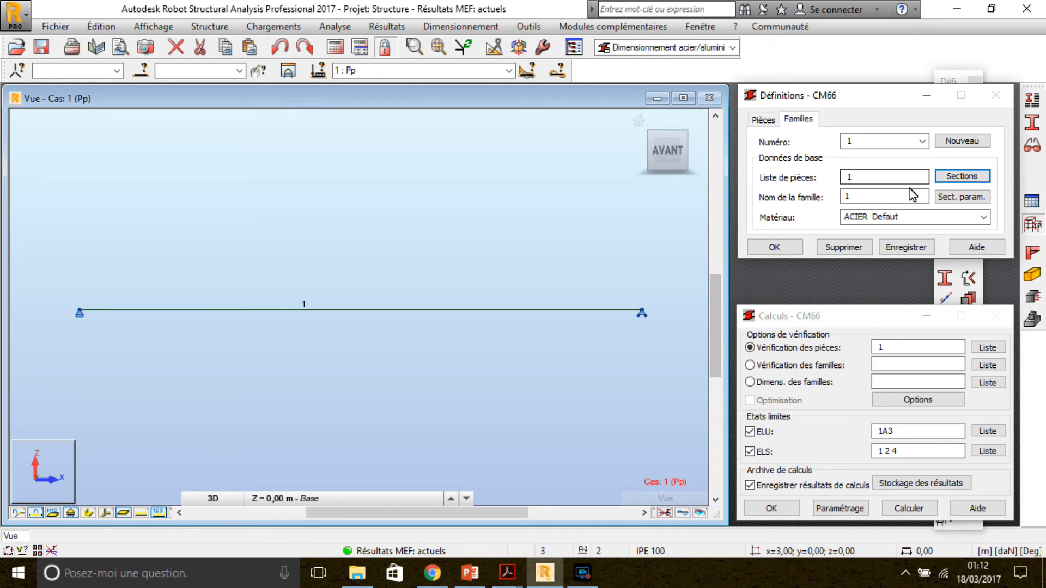
# Name family 1 "poutre" and save its definition
pyautogui.moveTo(866, 199); pyautogui.dragTo(831, 199)
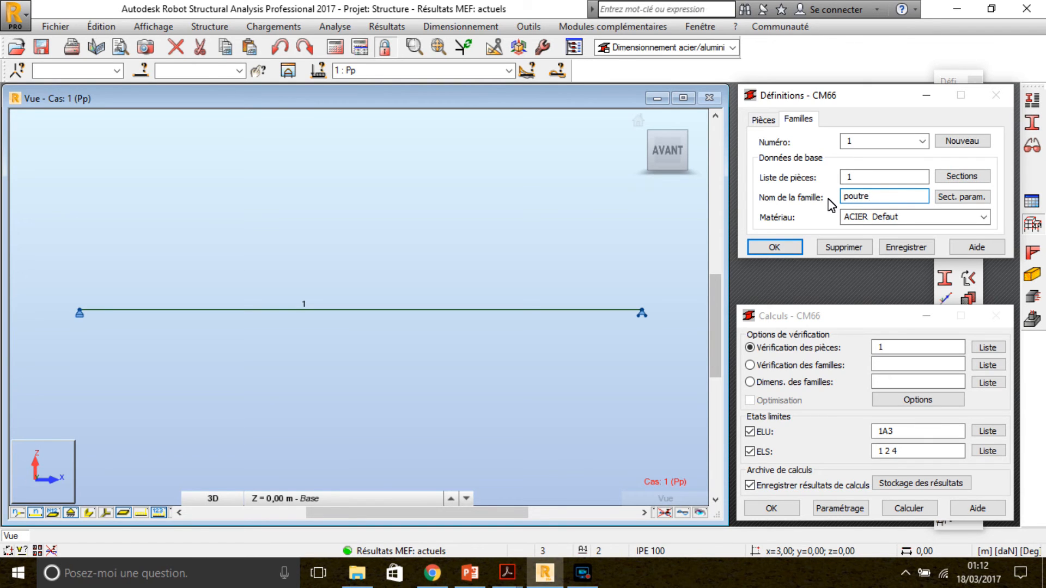
pyautogui.click(891, 247)
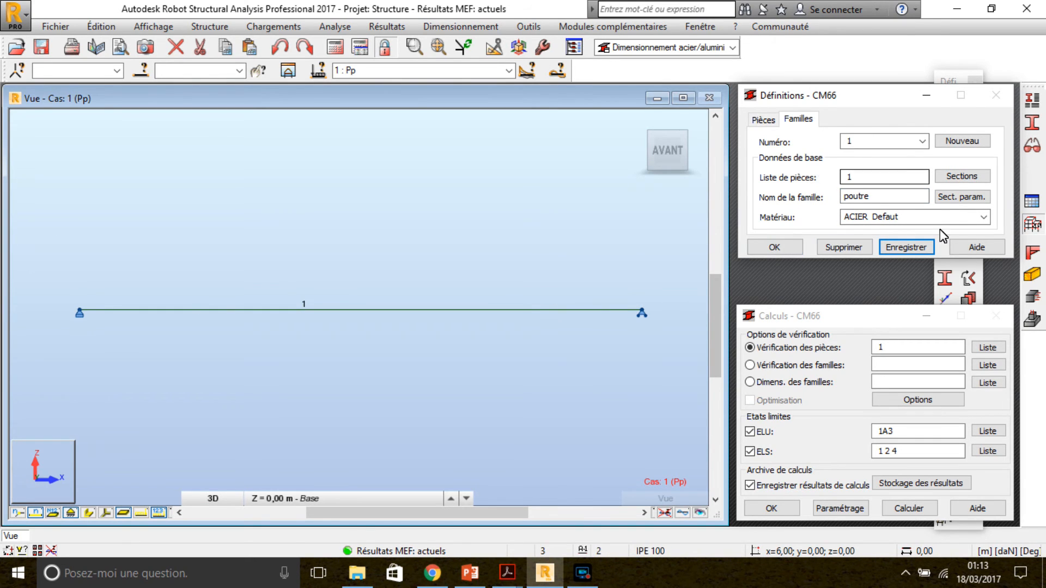
# Run the CM66 verification of family 1 for the ELU limit state only, using load cases 1A3
pyautogui.click(751, 365)
pyautogui.click(890, 366)
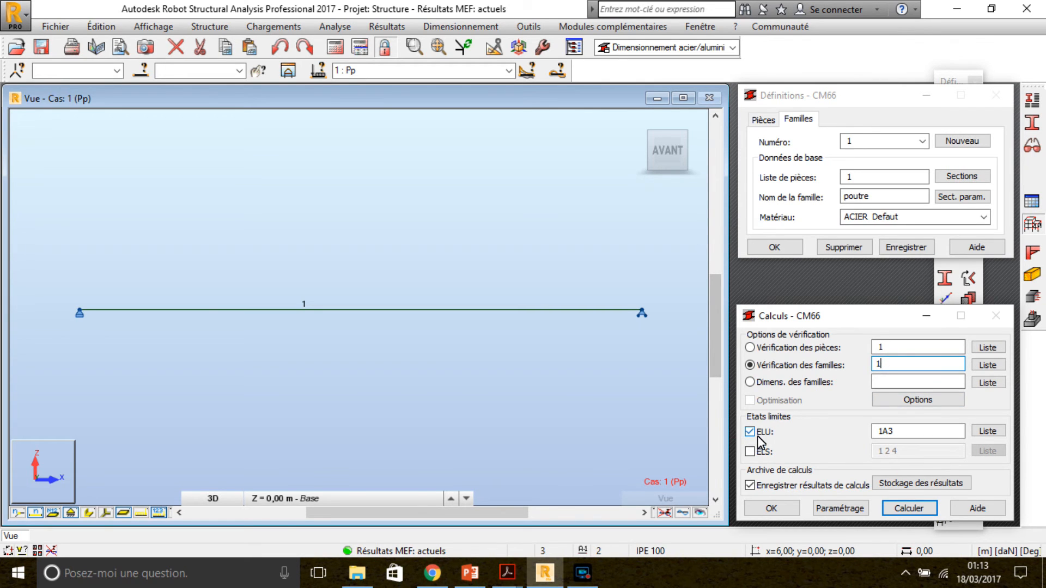
pyautogui.click(508, 71)
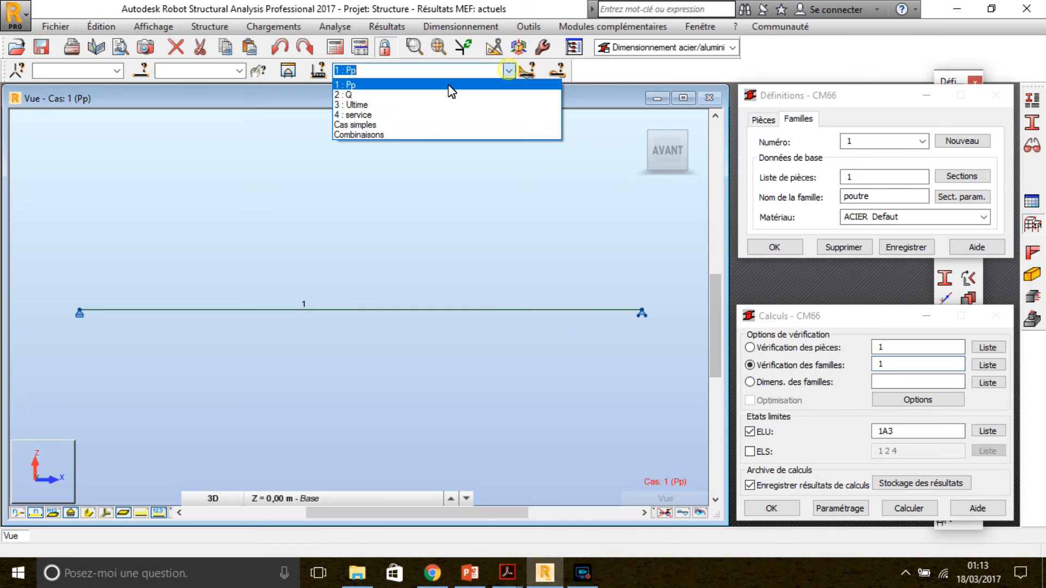
pyautogui.click(509, 71)
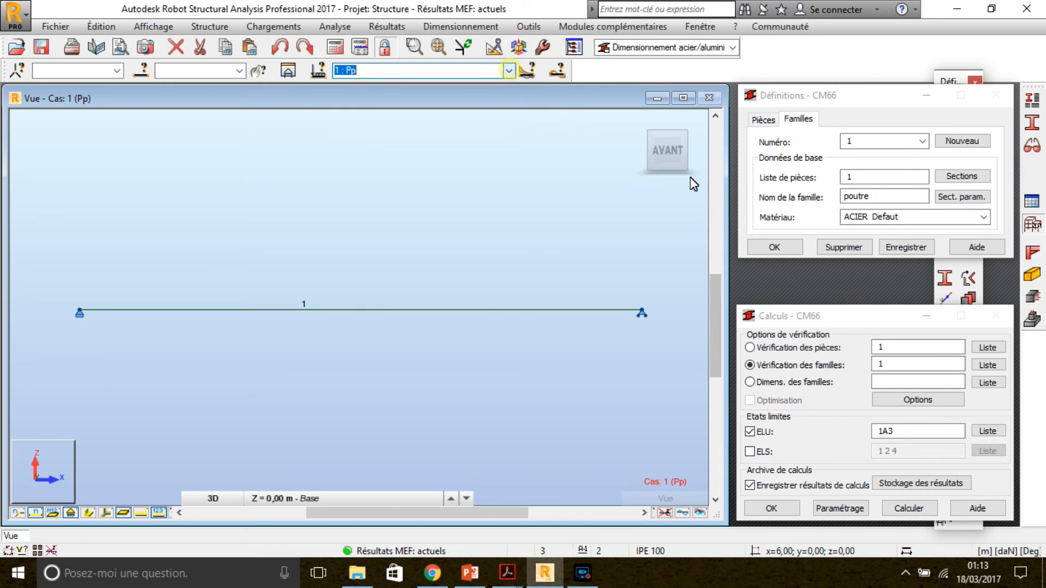
pyautogui.click(903, 434)
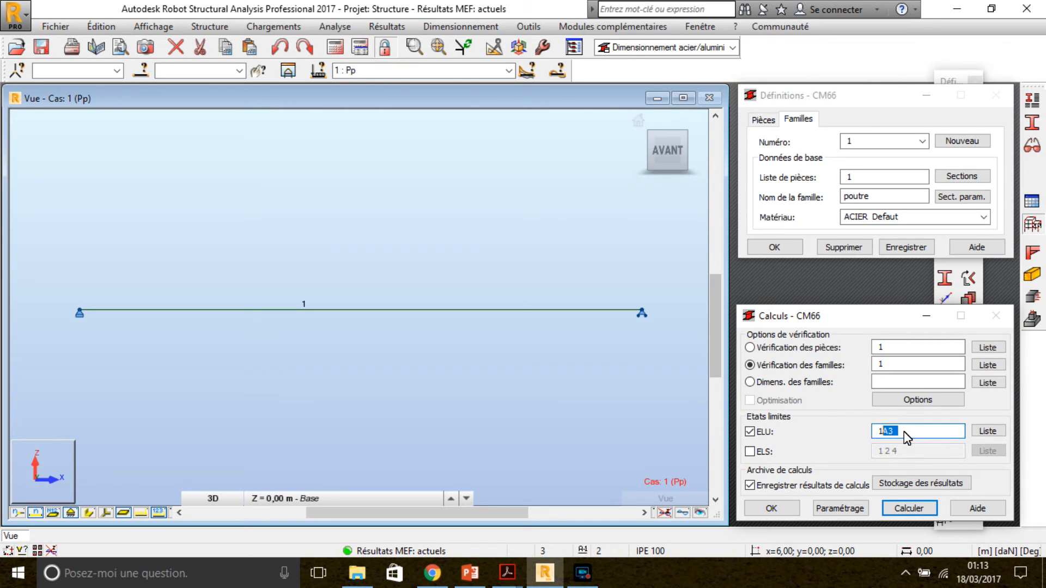
pyautogui.doubleClick(886, 434)
pyautogui.click(902, 434)
pyautogui.click(919, 503)
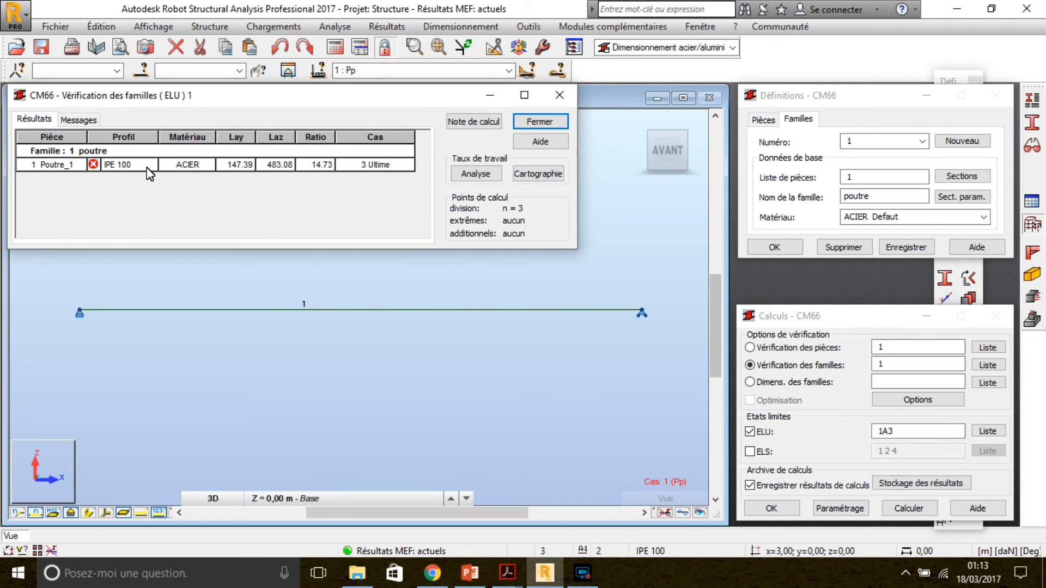
pyautogui.click(560, 95)
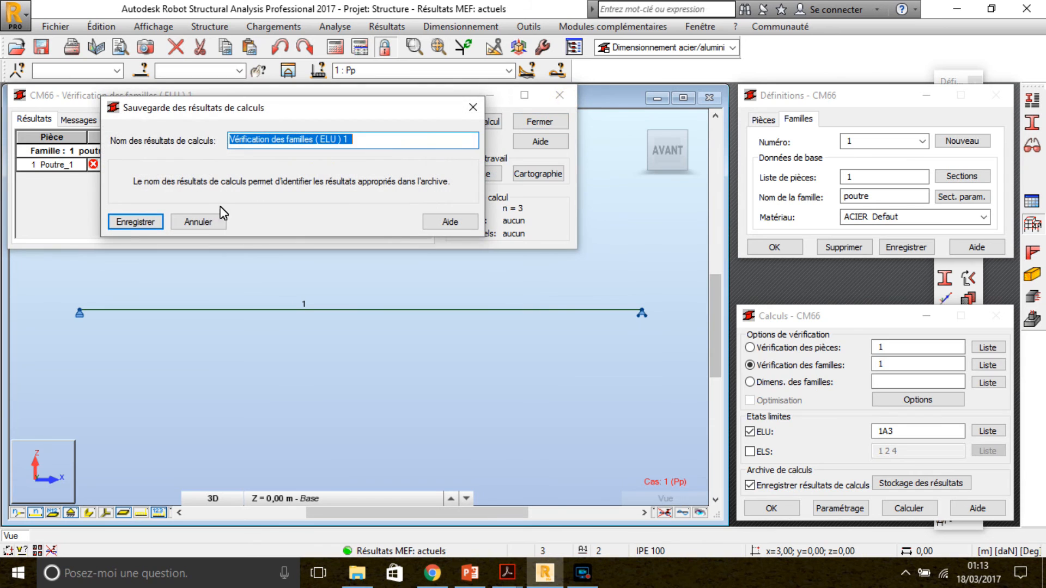
# Discard the verification results and run the sizing of family 1 with optimisation enabled for ELU load cases 1A3
pyautogui.click(211, 222)
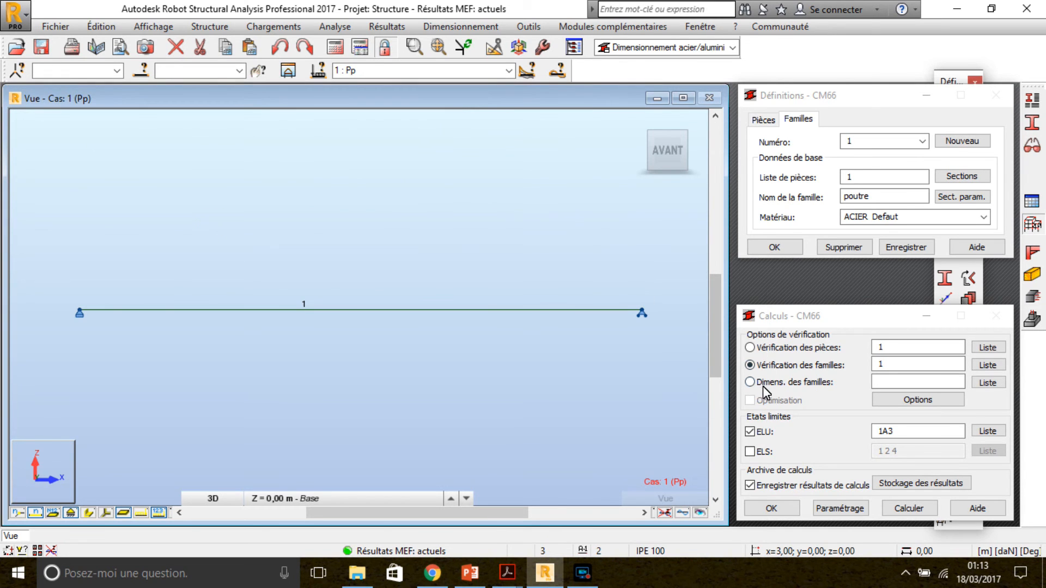
pyautogui.click(750, 382)
pyautogui.click(885, 381)
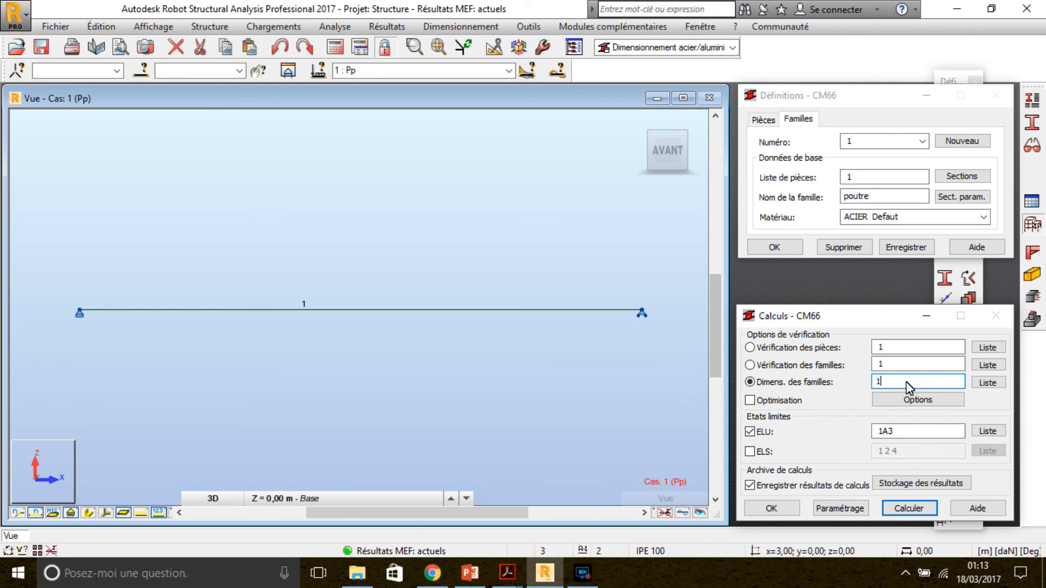
pyautogui.click(751, 401)
pyautogui.click(918, 400)
pyautogui.click(768, 368)
pyautogui.click(959, 358)
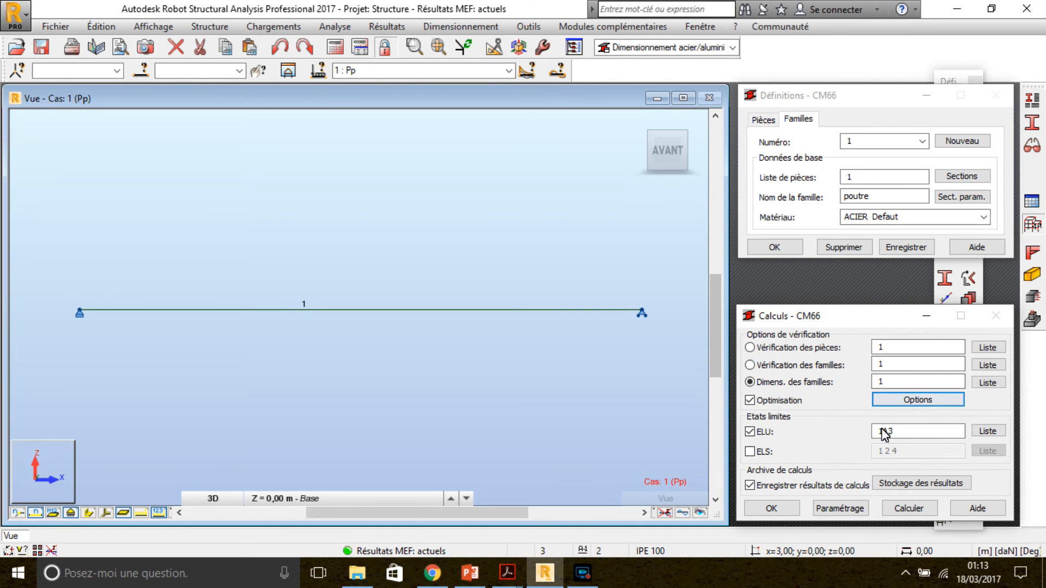
pyautogui.click(908, 510)
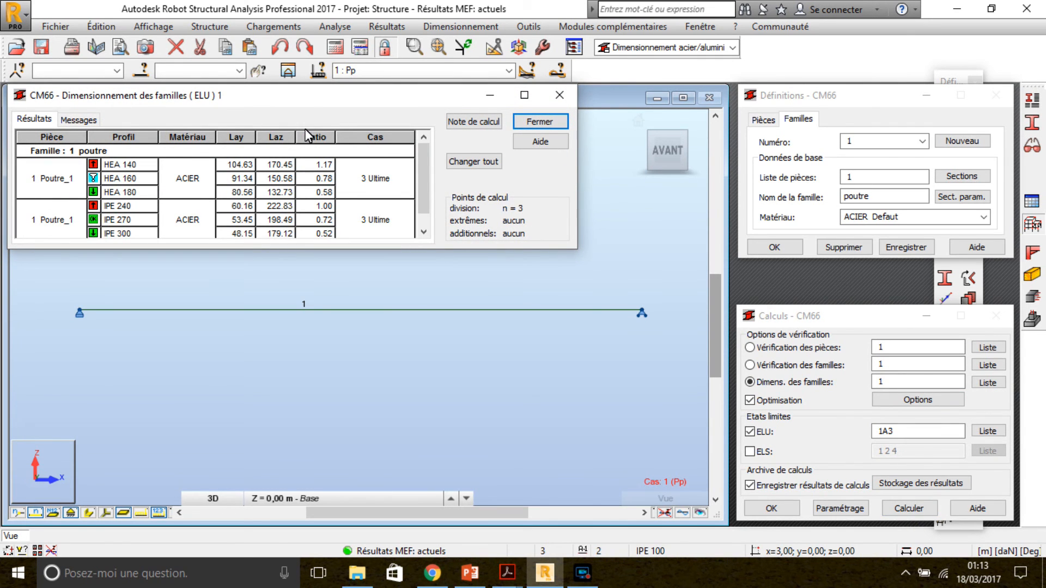
# Examine the family sizing results and the detailed CM66 results for the HEA 160 profile
pyautogui.moveTo(303, 109); pyautogui.dragTo(399, 82)
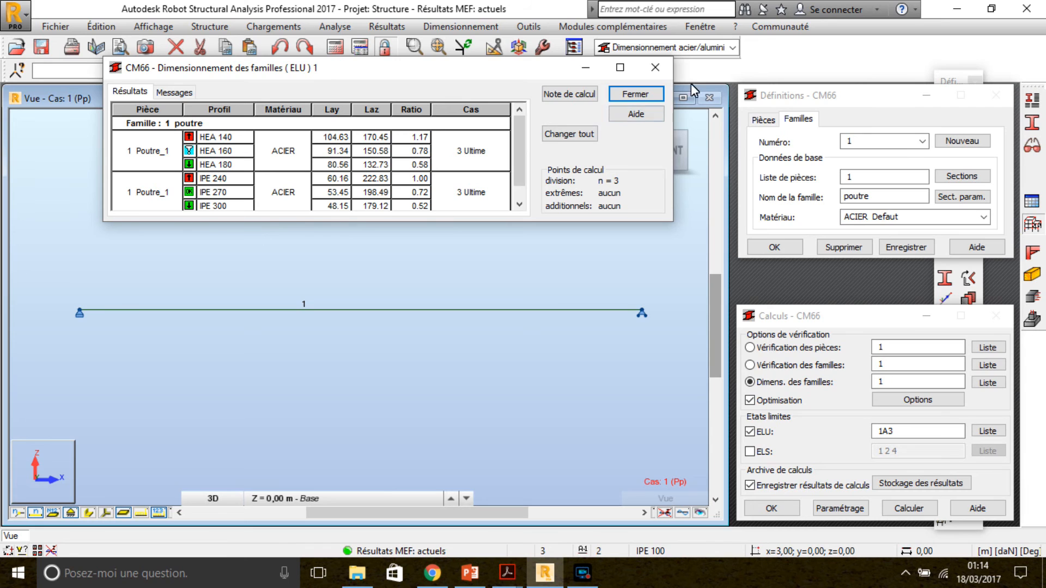
pyautogui.click(621, 72)
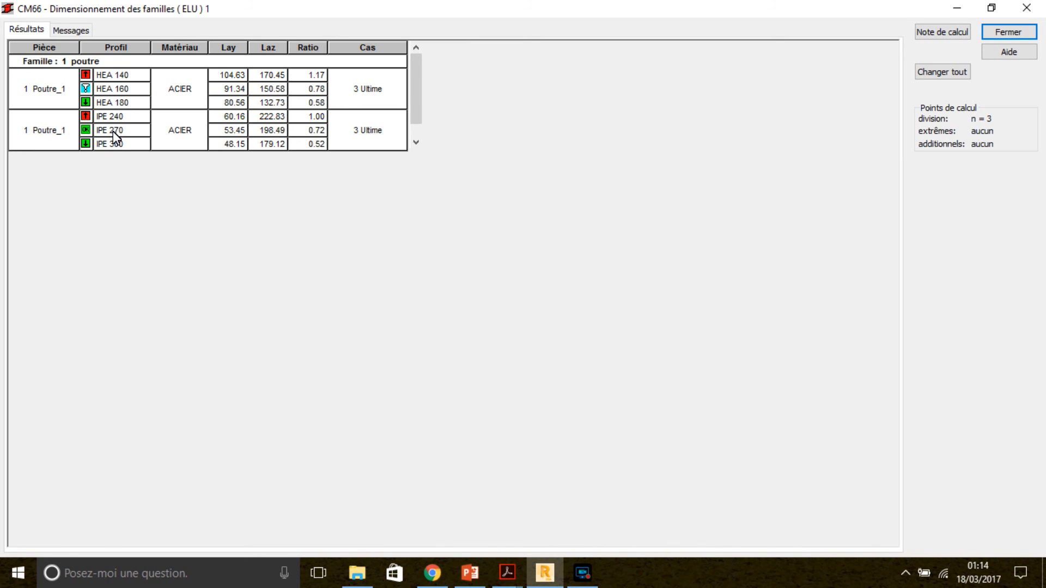
pyautogui.doubleClick(117, 92)
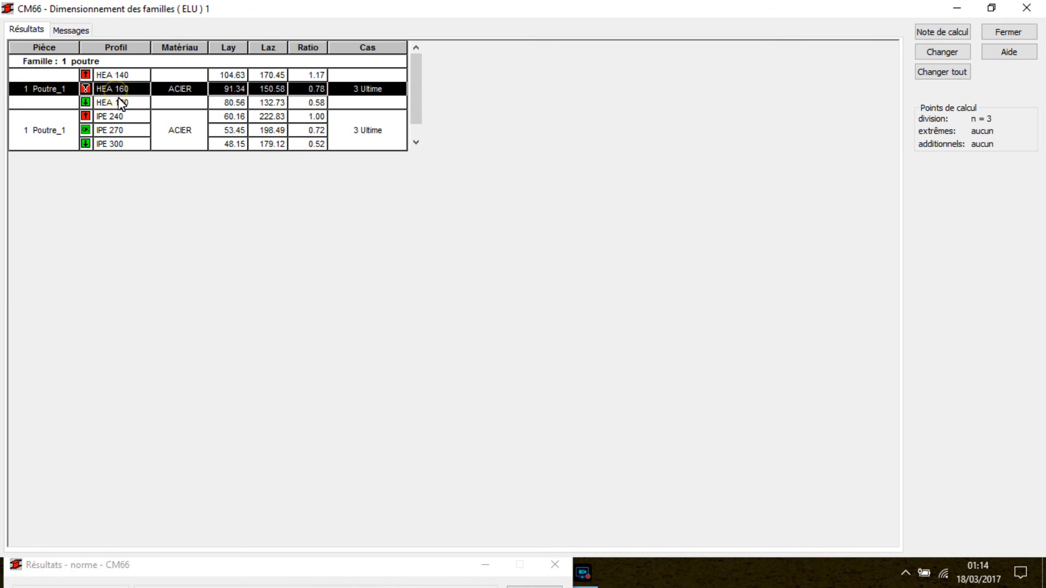
pyautogui.moveTo(241, 575); pyautogui.dragTo(357, 258)
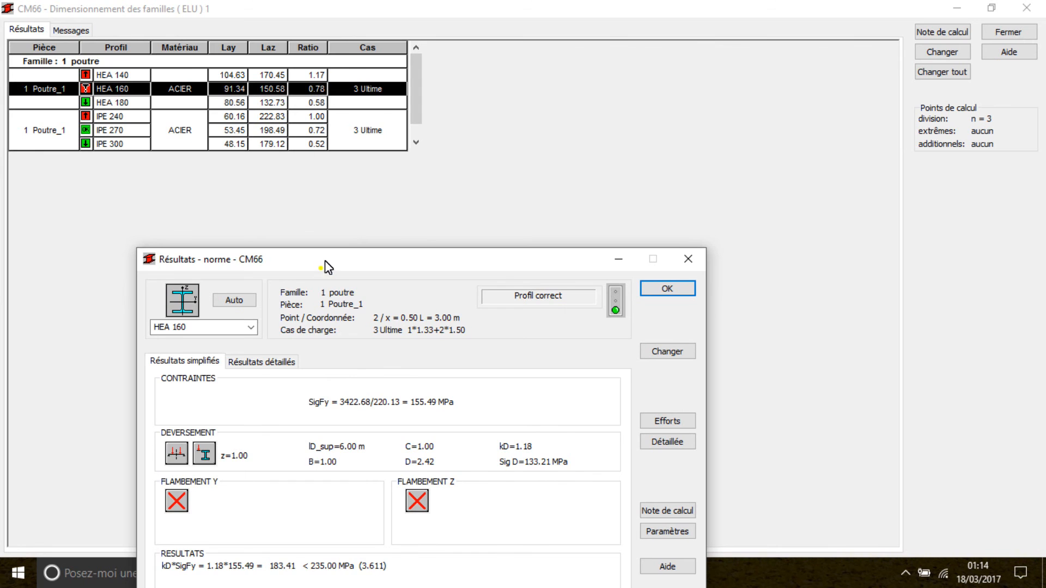
pyautogui.moveTo(323, 265); pyautogui.dragTo(345, 152)
pyautogui.click(283, 248)
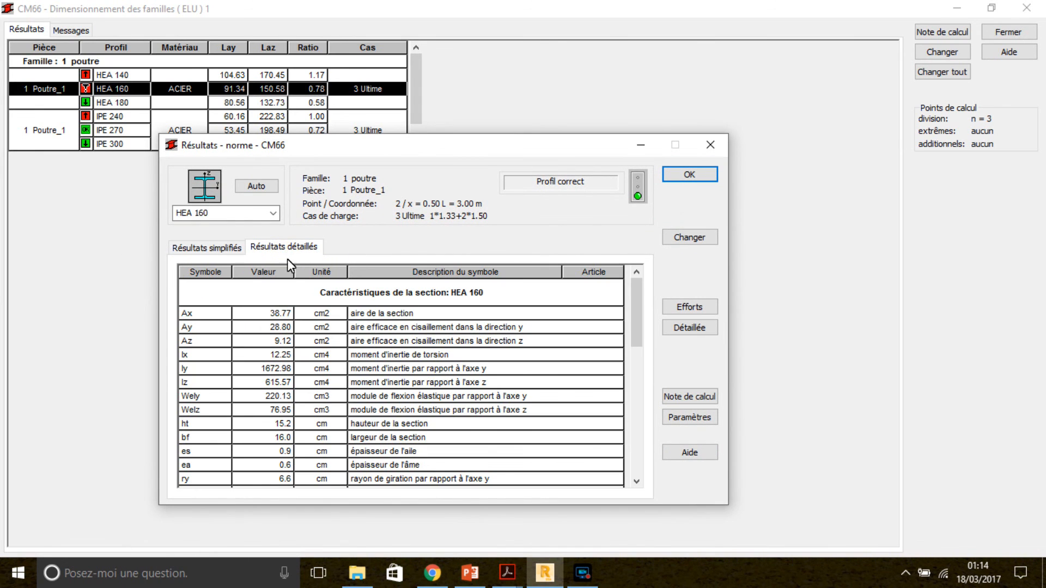
pyautogui.scroll(-5, 353, 348)
pyautogui.scroll(-3, 355, 373)
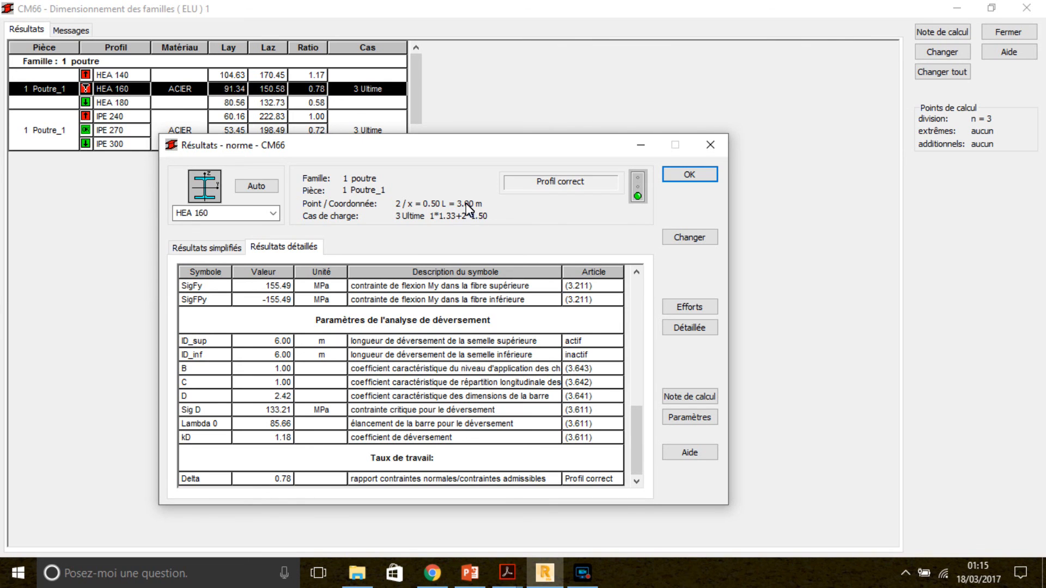
pyautogui.click(711, 145)
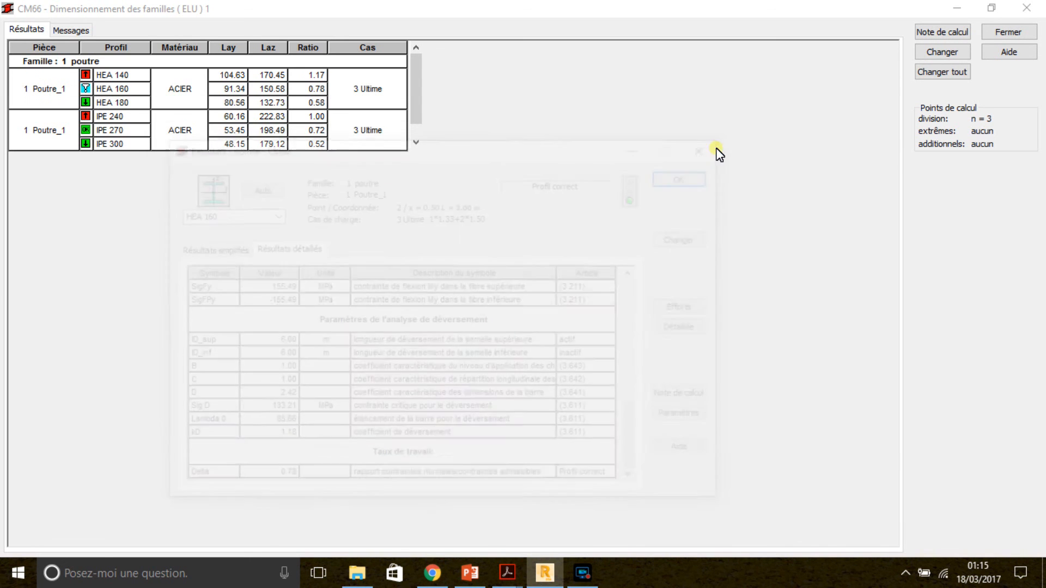
# Change the beam's section to HEA 160 and archive the results as "Dimensionnement des familles ( ELU ) 1"
pyautogui.doubleClick(124, 91)
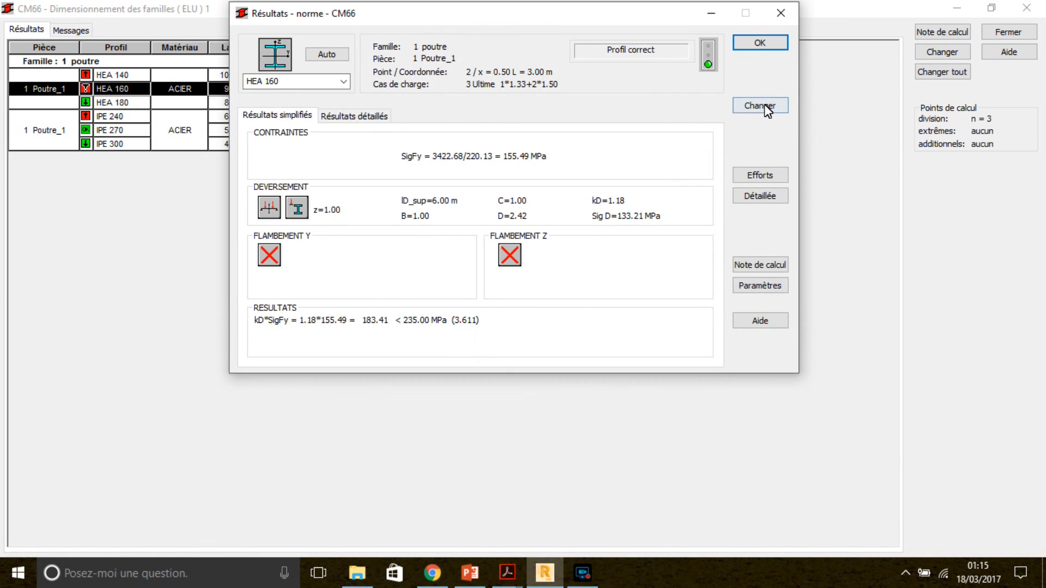
pyautogui.click(764, 103)
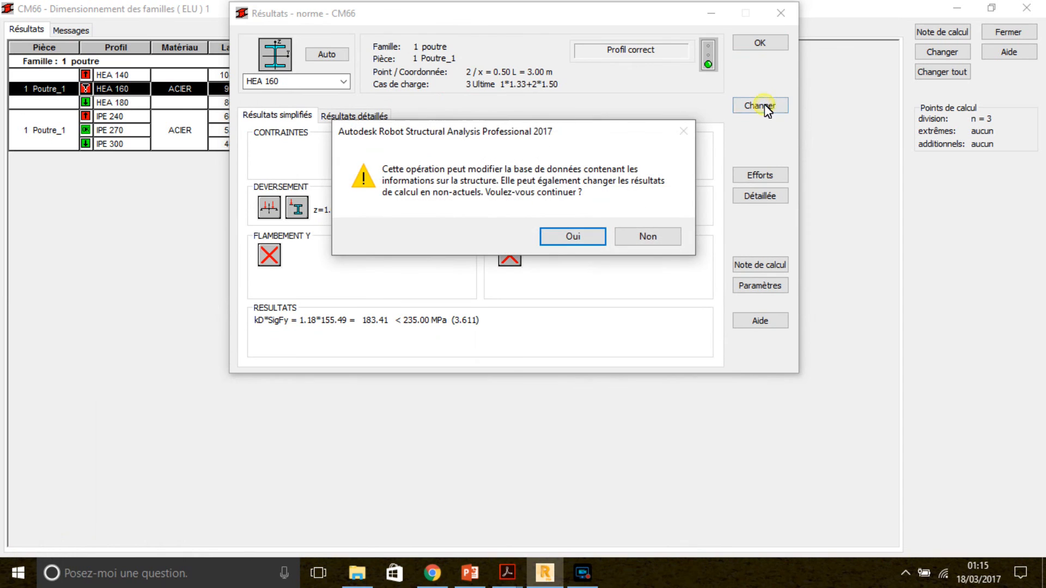
pyautogui.click(581, 238)
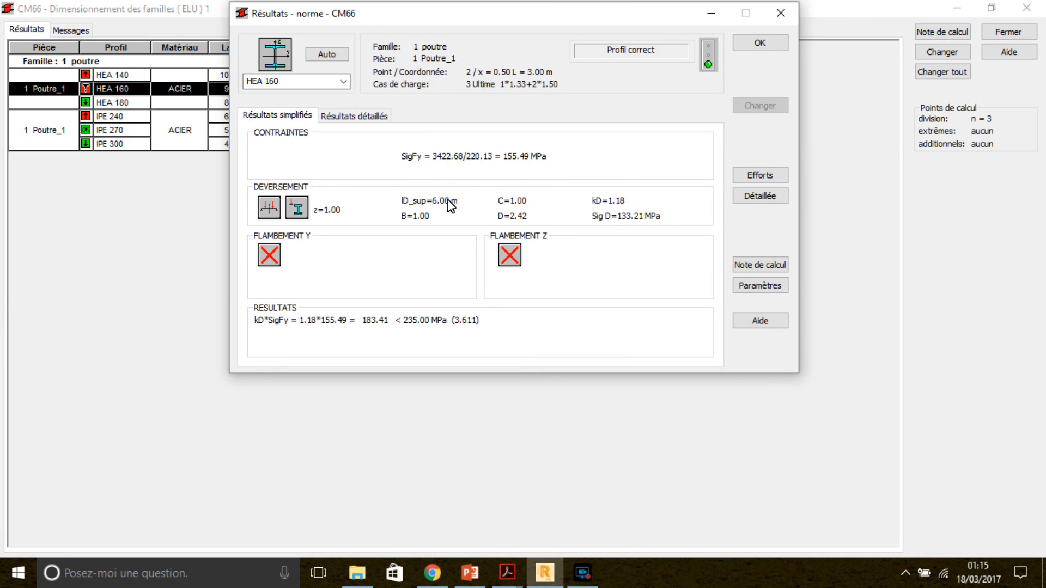
pyautogui.click(776, 26)
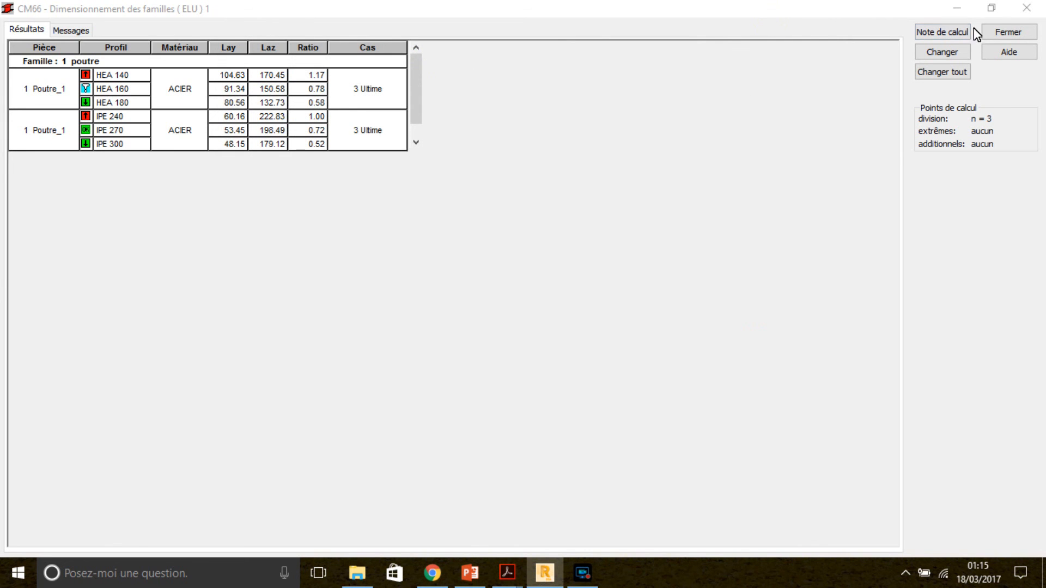
pyautogui.click(1026, 9)
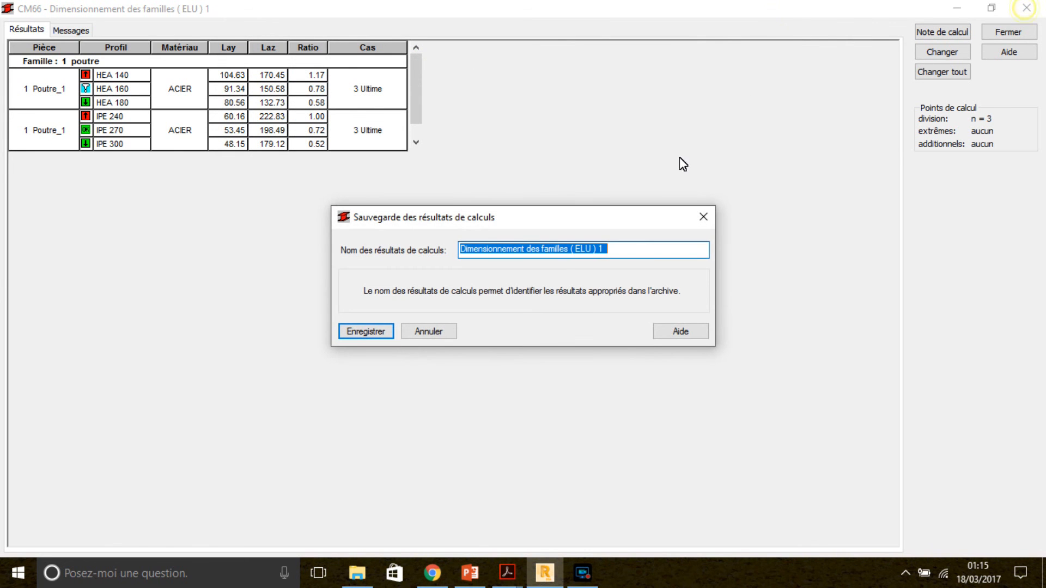
pyautogui.click(379, 336)
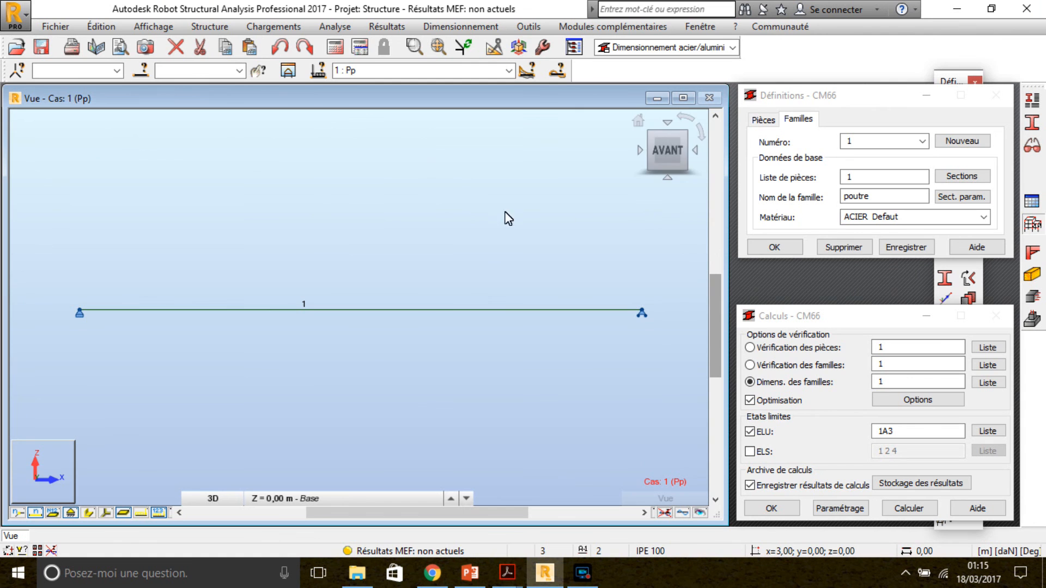
# Recalculate the structure and rerun the ELU verification of family 1, closing its results without saving
pyautogui.click(336, 50)
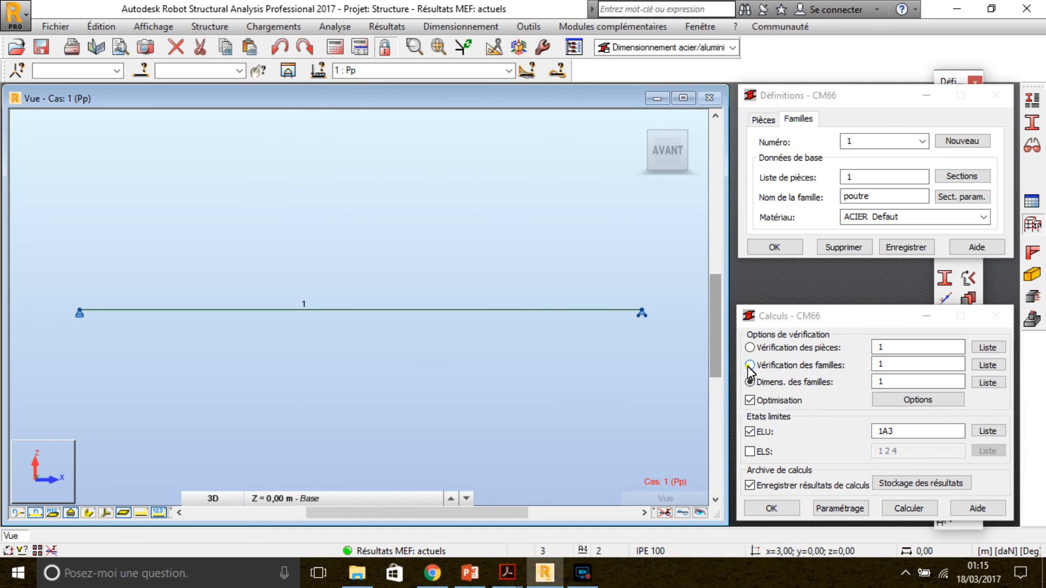
pyautogui.click(750, 365)
pyautogui.click(908, 508)
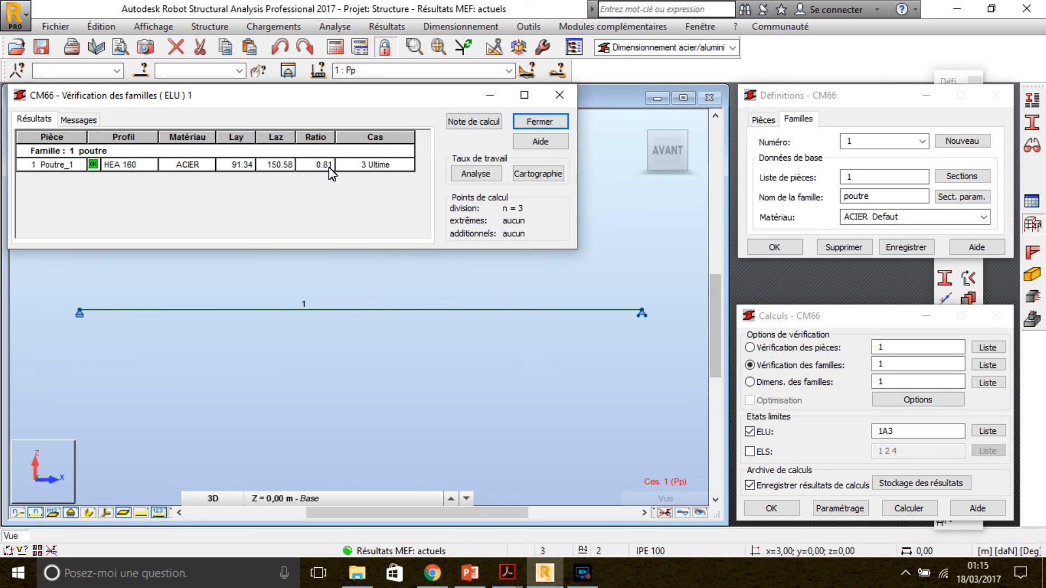
pyautogui.click(560, 96)
pyautogui.click(206, 222)
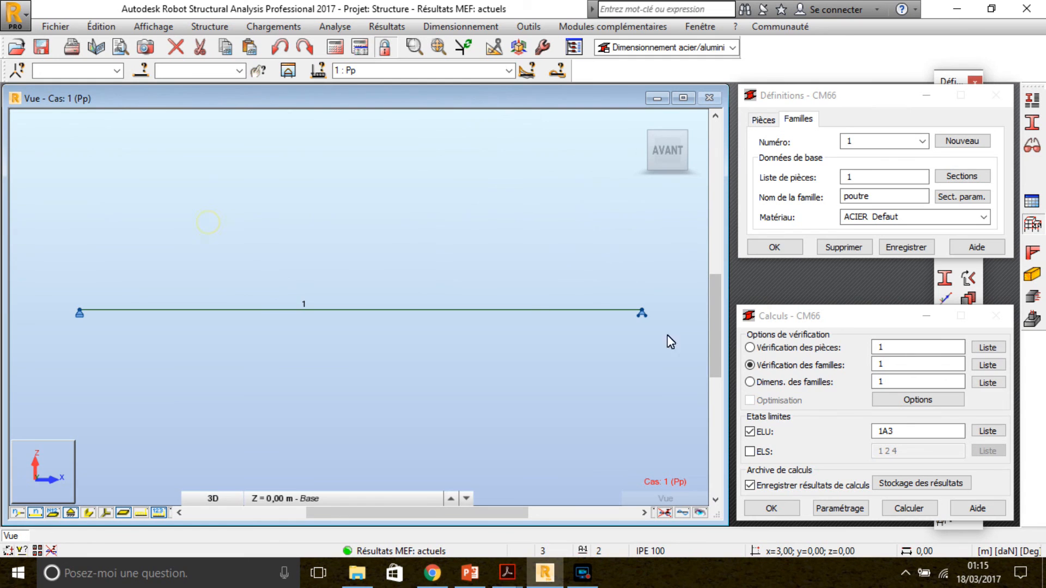
# Run the verification of family 1 for the ELS limit state only, using load cases 1 2 4
pyautogui.click(752, 382)
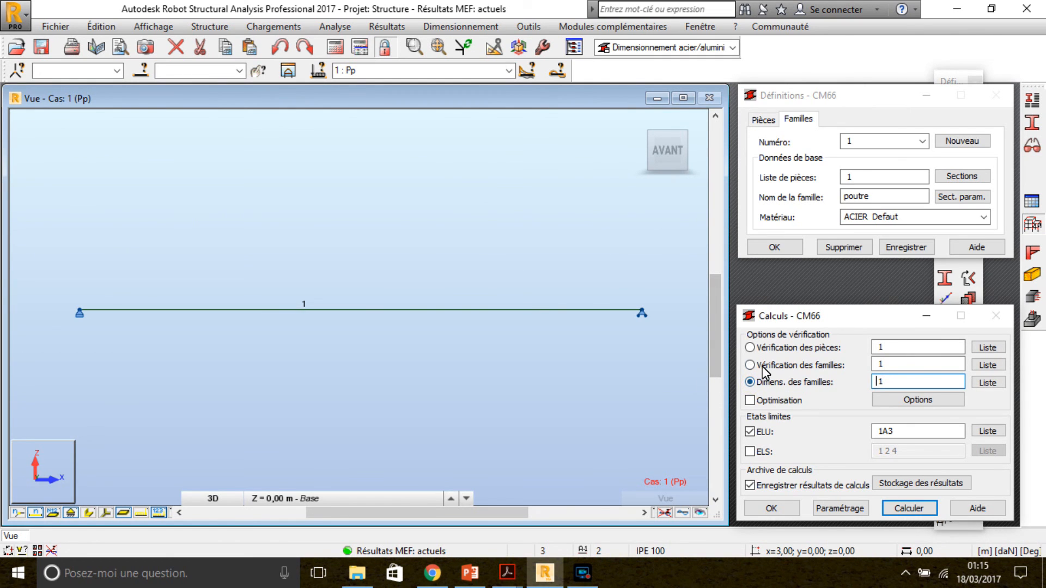
pyautogui.click(751, 364)
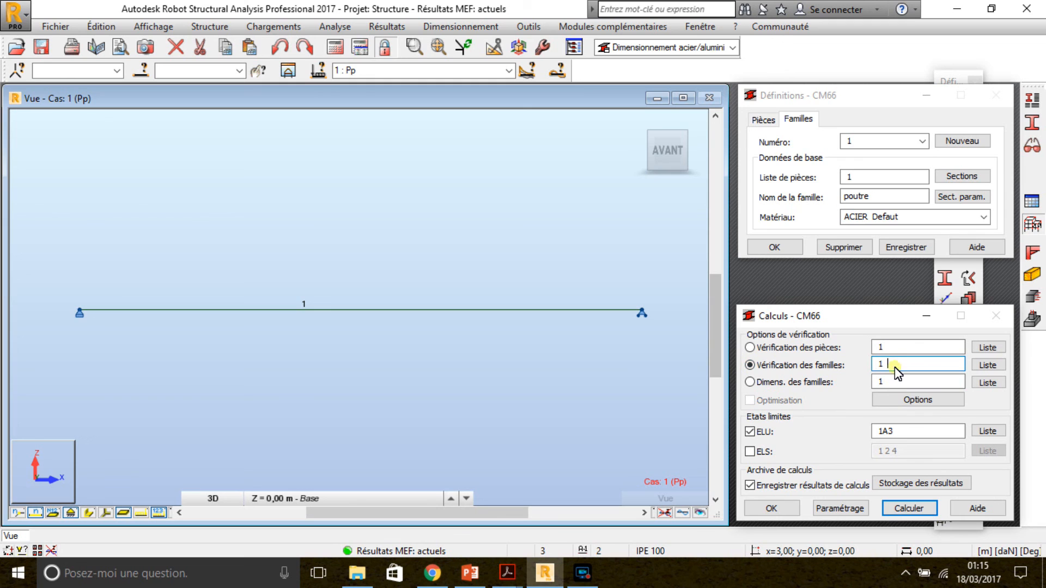
pyautogui.click(750, 451)
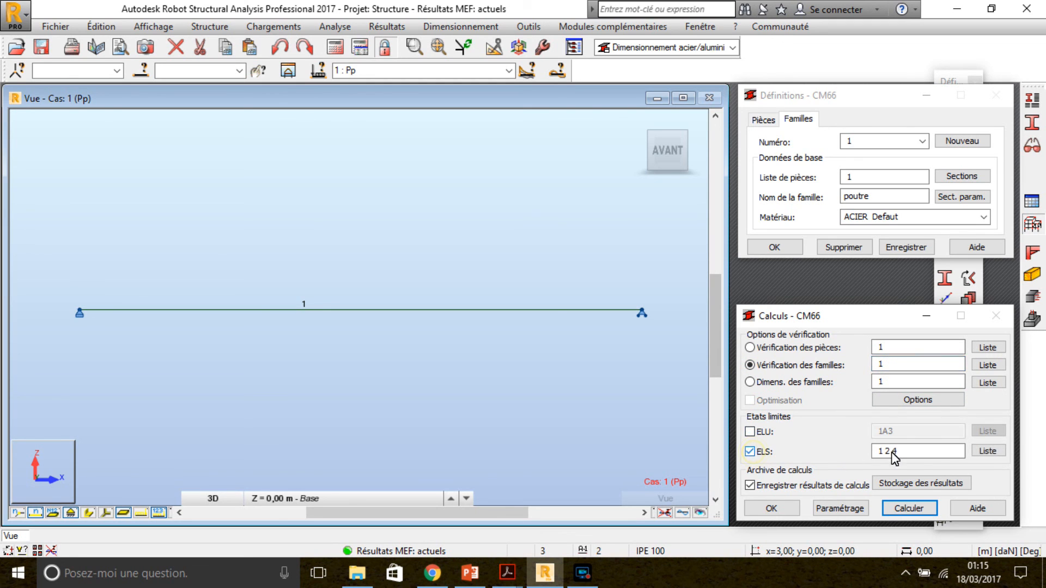
pyautogui.click(509, 71)
pyautogui.click(510, 70)
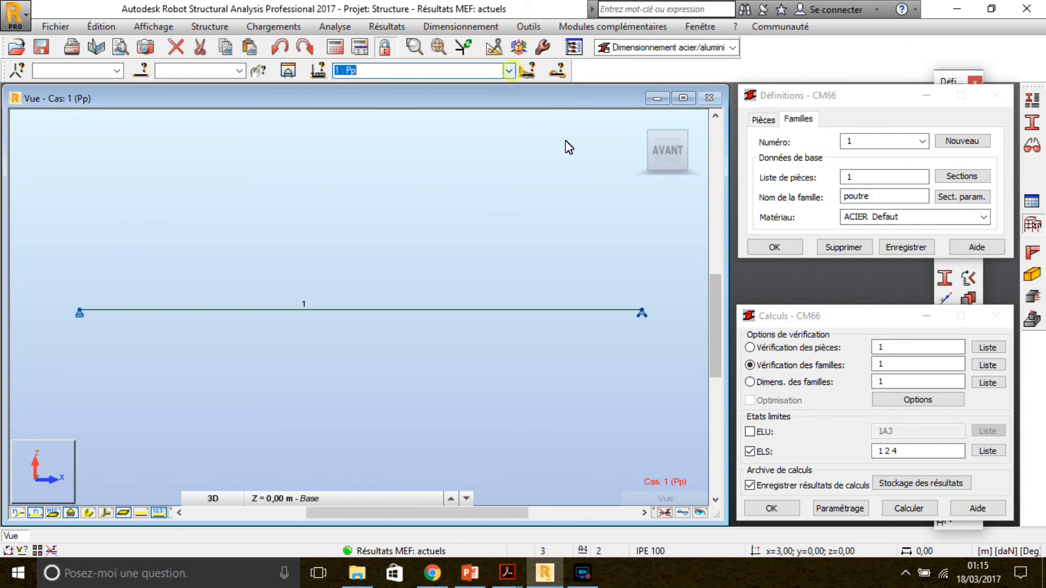
pyautogui.click(907, 509)
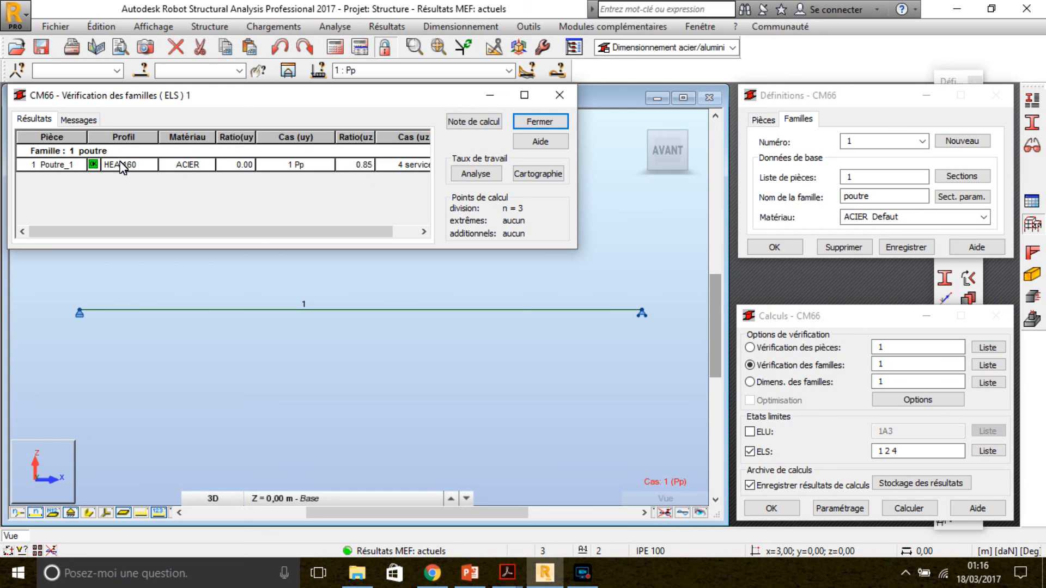
# Review the HEA 160 beam's ELS deflection check and close the results without saving
pyautogui.doubleClick(103, 165)
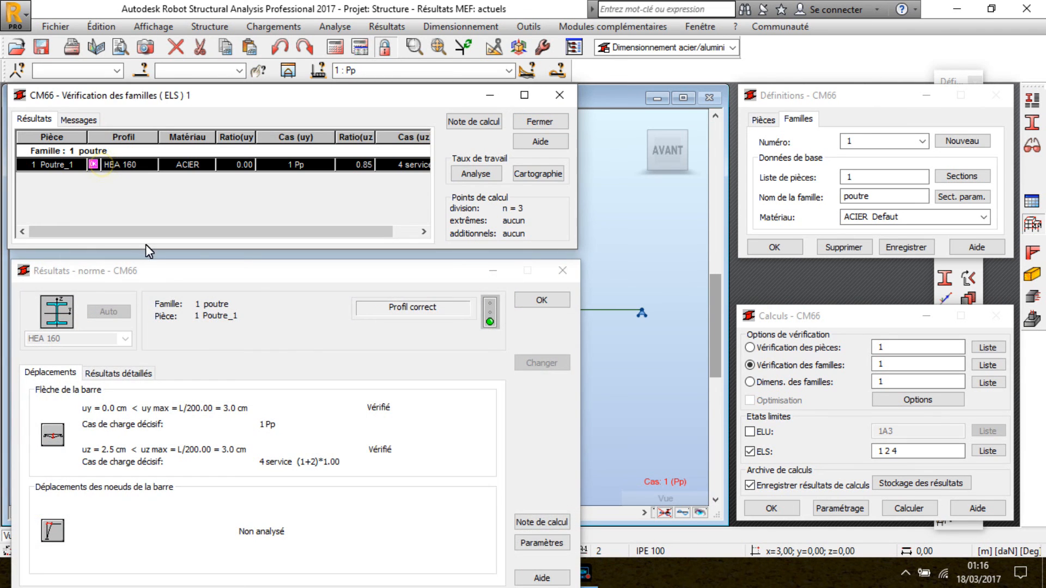
pyautogui.moveTo(164, 274); pyautogui.dragTo(253, 158)
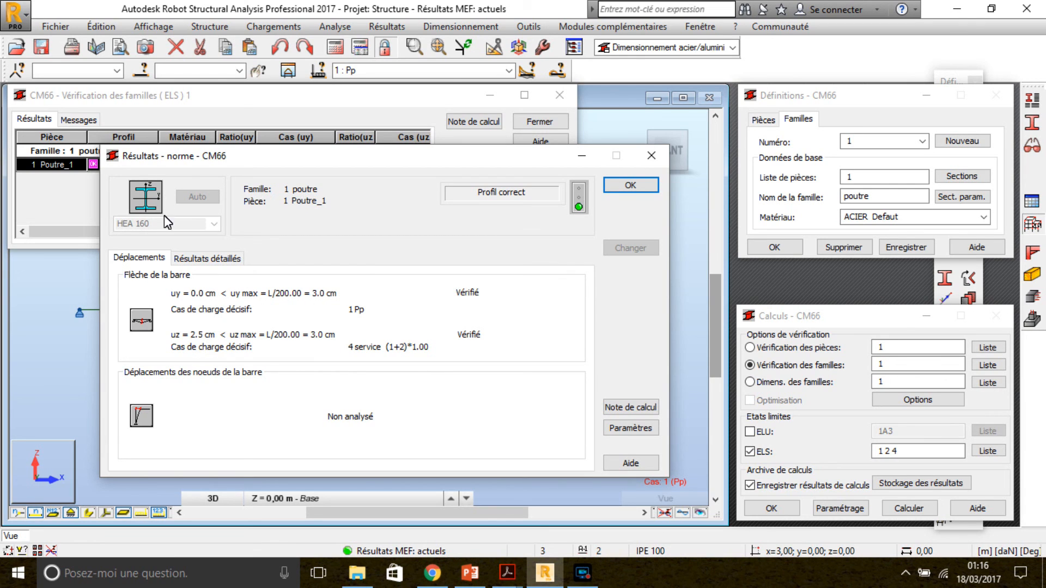
pyautogui.click(649, 159)
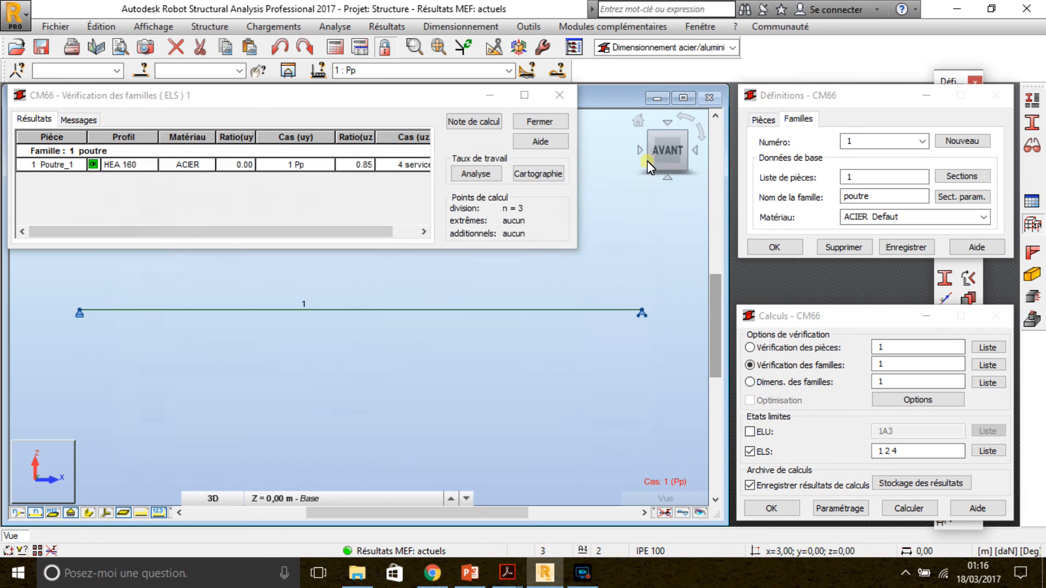
pyautogui.click(559, 96)
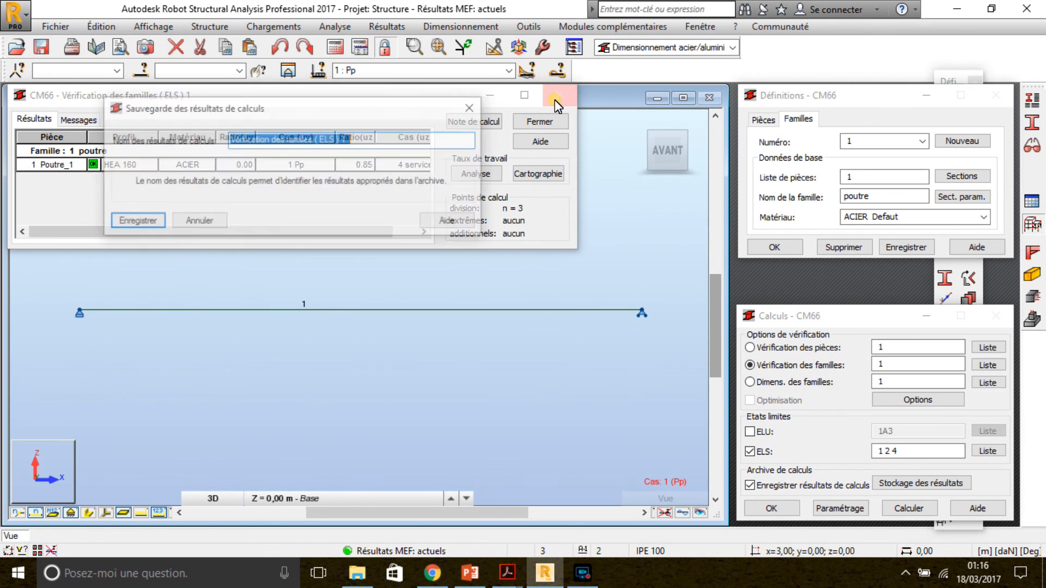
pyautogui.click(197, 222)
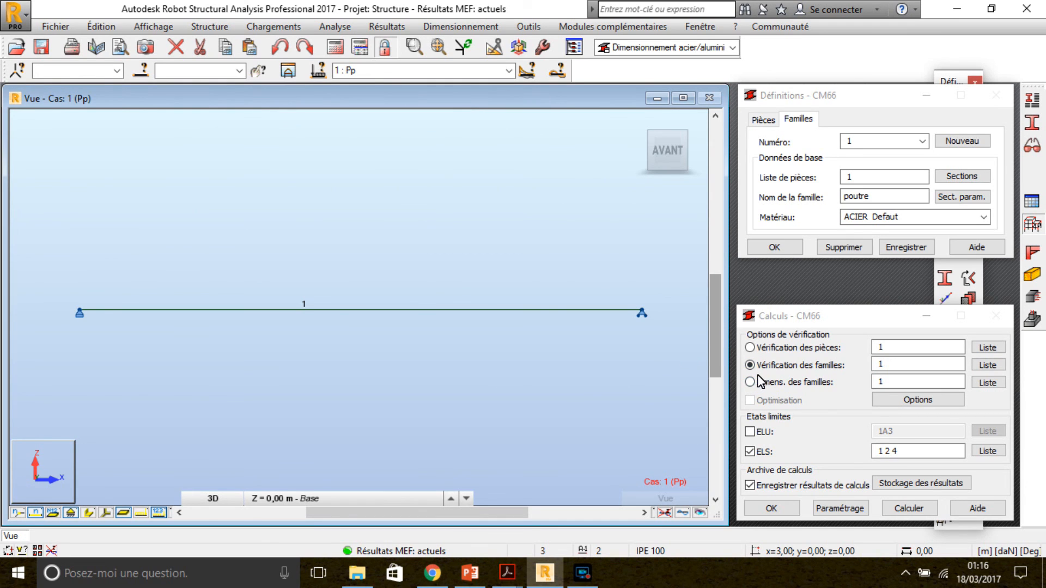
# Verify piece 1 for both ELU (1A3) and ELS (1 2 4), and close the results without saving
pyautogui.click(762, 350)
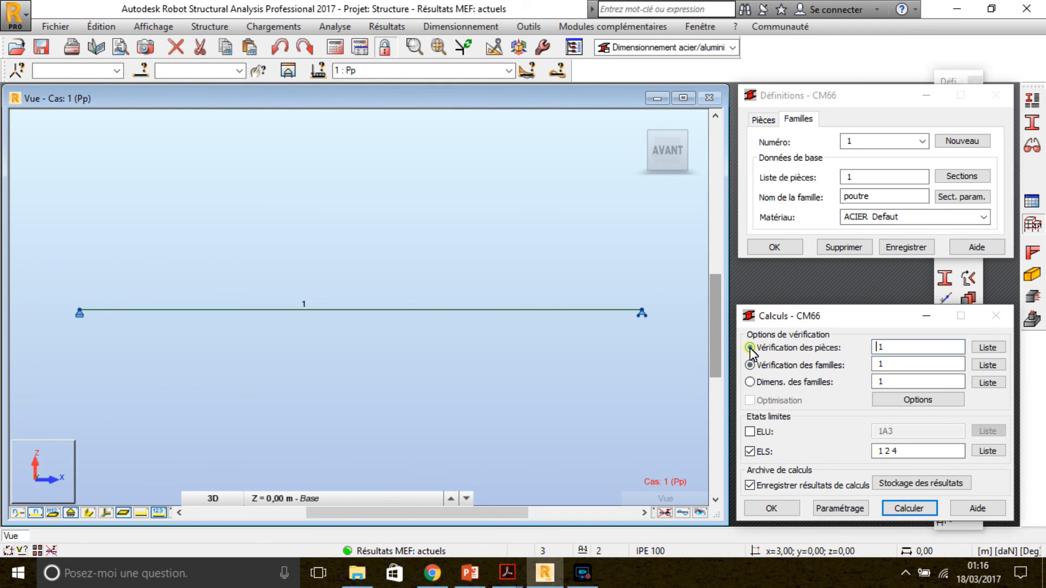
pyautogui.click(752, 432)
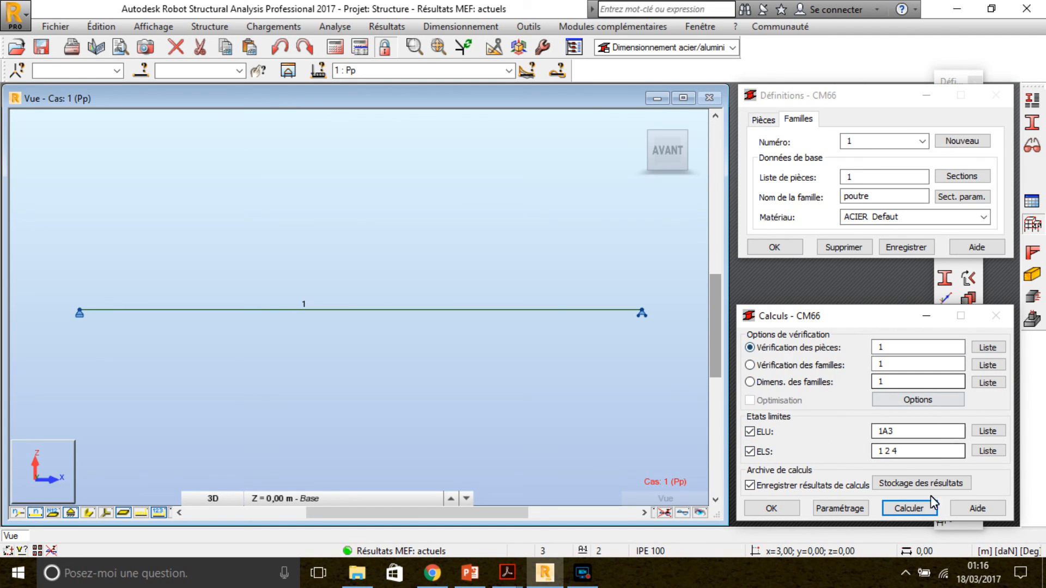
pyautogui.click(915, 511)
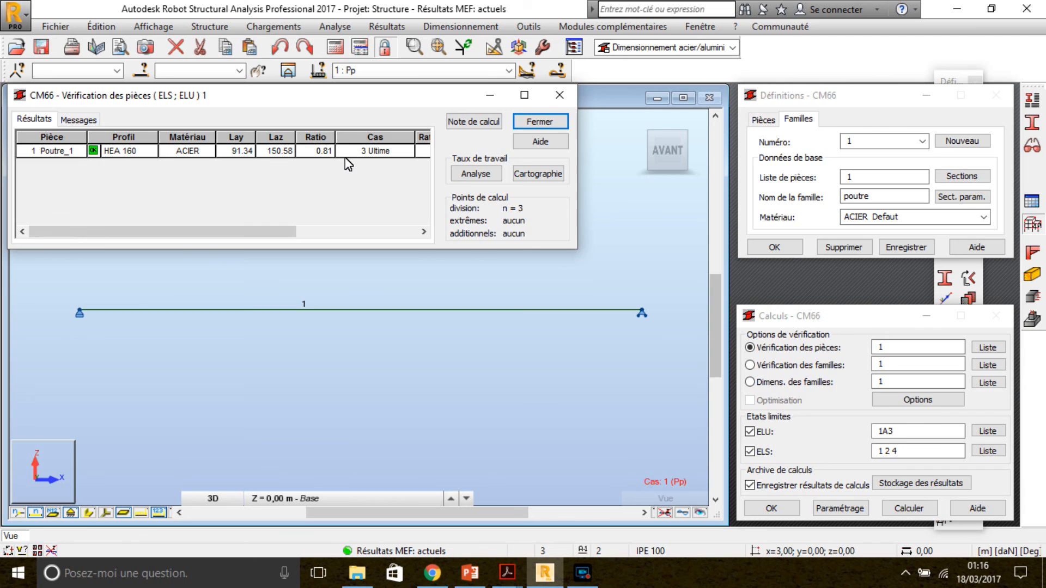
pyautogui.click(80, 121)
pyautogui.click(34, 119)
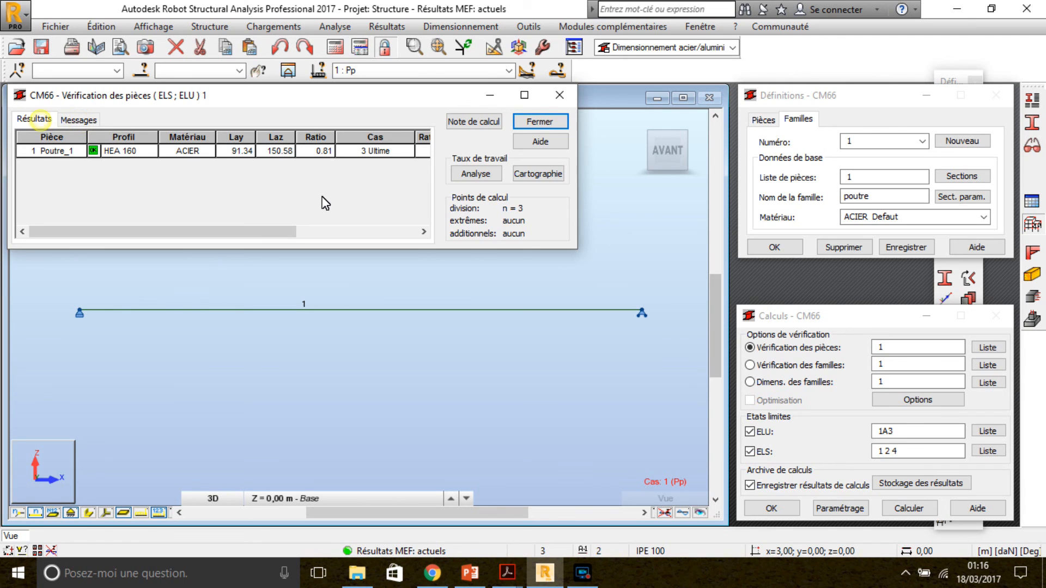
pyautogui.click(559, 96)
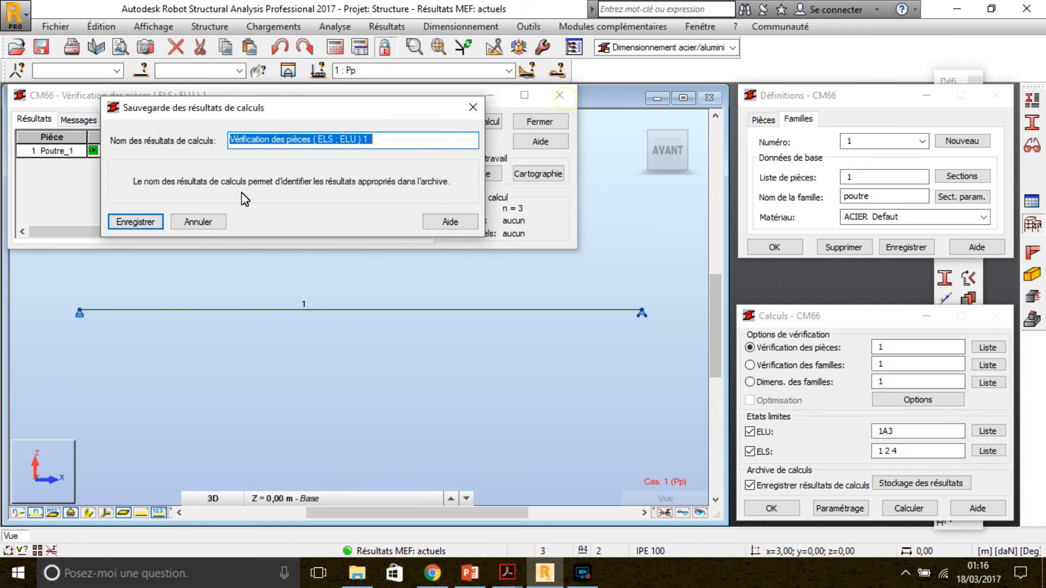
pyautogui.click(216, 222)
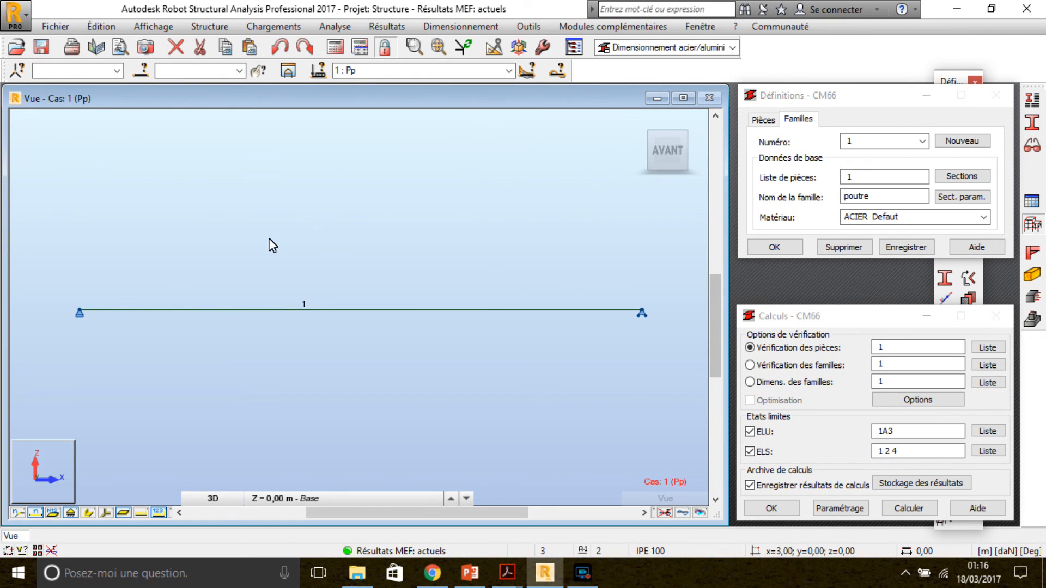
pyautogui.scroll(-1, 282, 264)
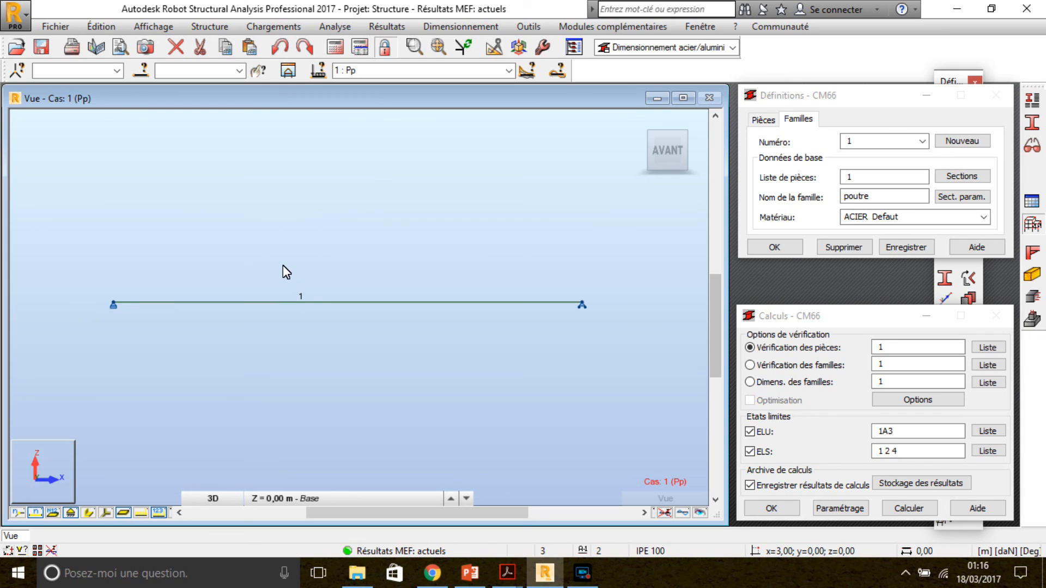